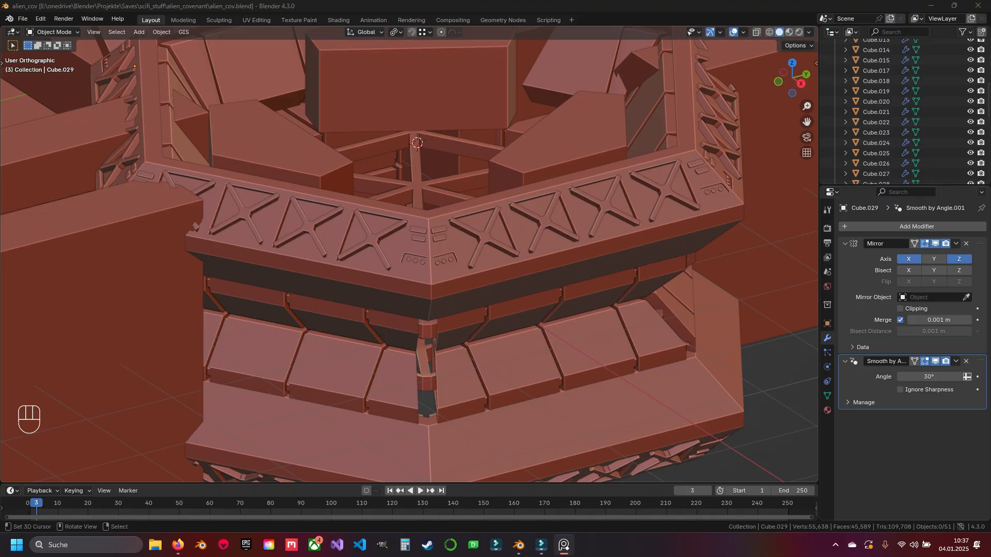
- Open the pentagonal block inside the hexagonal frame for mesh editing and select its top face
right_click(416, 98)
middle_click_drag(416, 98, 501, 306)
right_click(513, 306)
key("Tab")
scroll(513, 306, "up", 1)
key("Tab")
right_click(467, 246)
key("Tab")
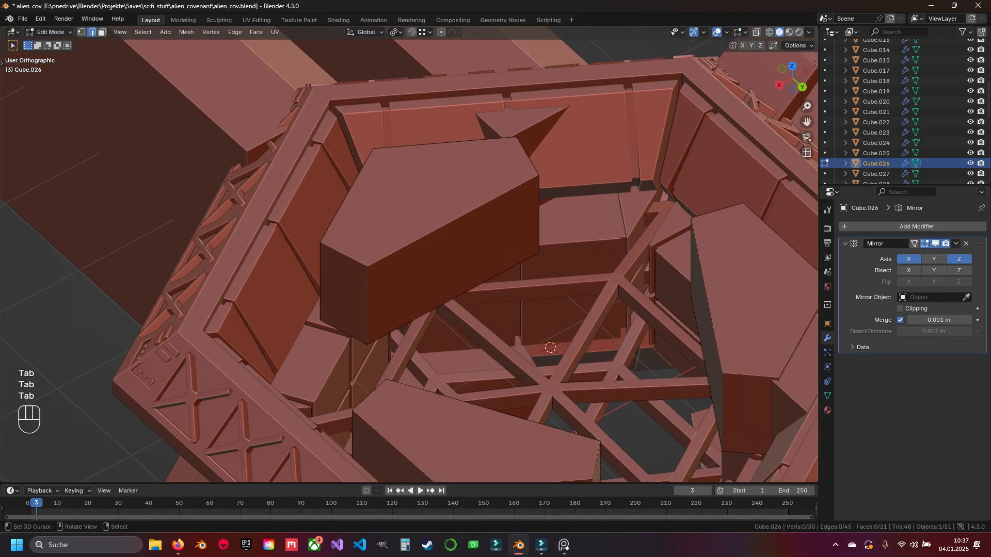
right_click(438, 208)
middle_click_drag(439, 207, 435, 255)
scroll(434, 255, "up", 1)
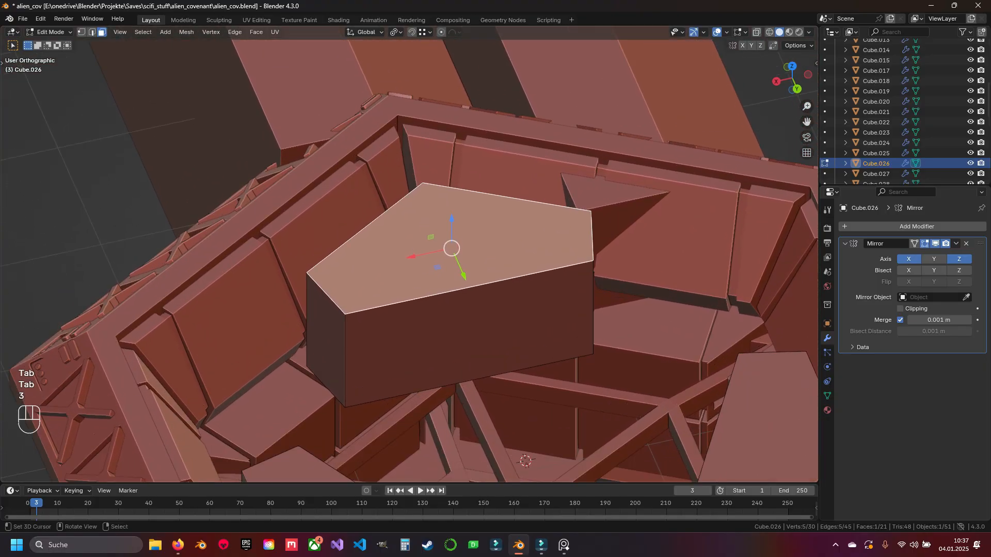
- Try insetting the block's top face by about 0.21 m and extruding it slightly inward, and save the file
key("i")
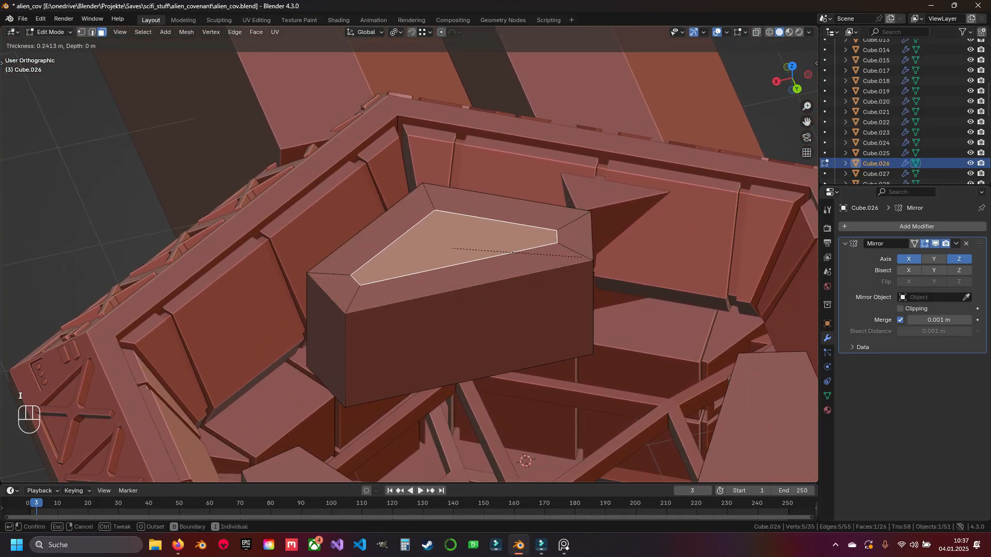
left_click(532, 255)
key("e")
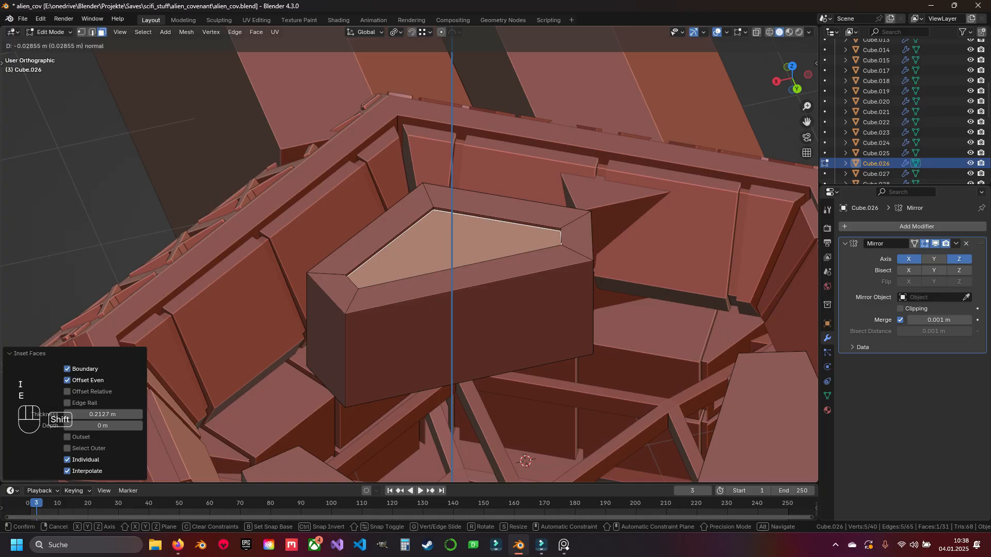
left_click(531, 269)
key("Tab")
scroll(531, 268, "down", 5)
key("a")
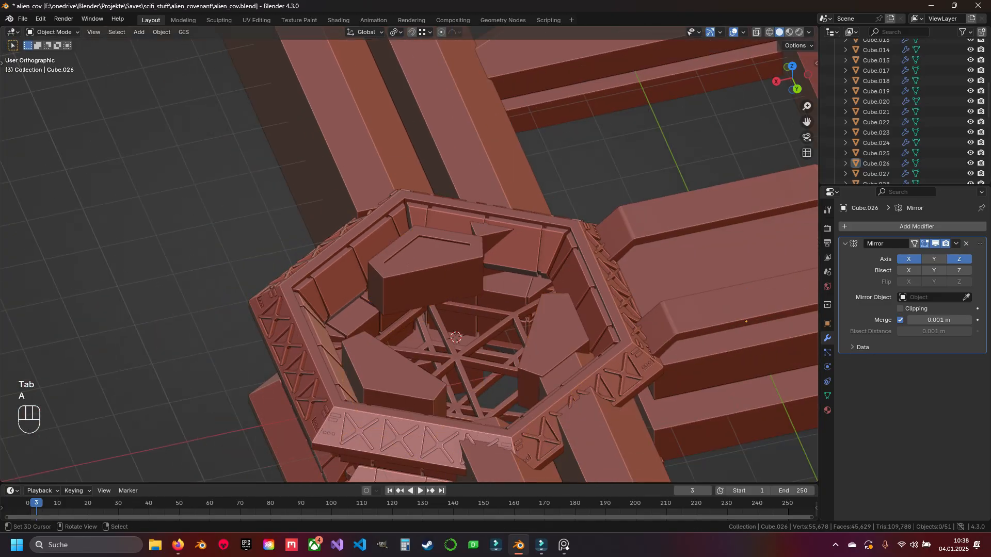
key("ctrl+s")
- Undo the single block's inset and inward extrusion, back to its selected top face
middle_click_drag(532, 269, 495, 182, "shift")
key("Tab")
key("ctrl+z")
key("ctrl+z")
key("ctrl+z")
key("ctrl+z")
key("ctrl+z")
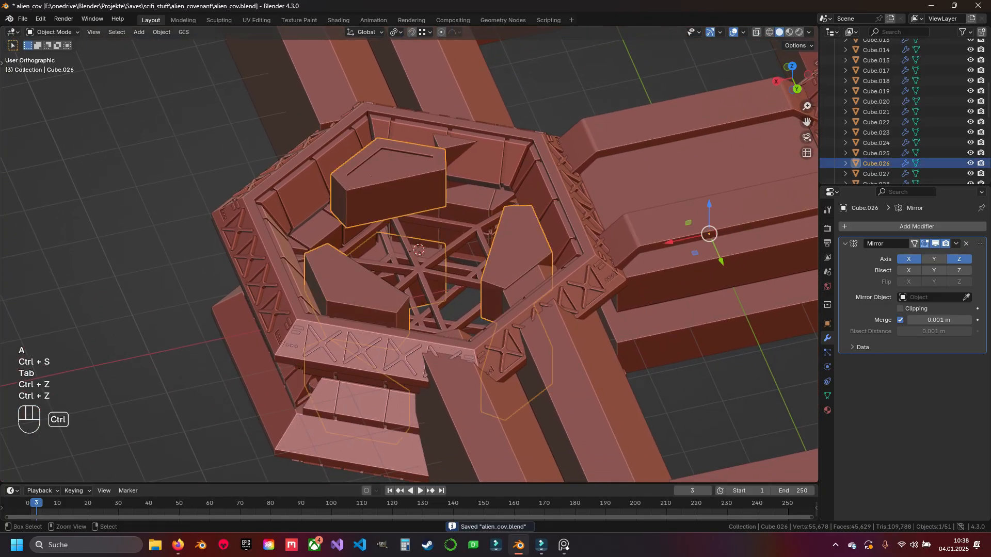
- Add the other two blocks' top faces to the selection and inset all three by about 0.11 m
left_click(516, 245, "shift")
left_click(356, 278, "shift")
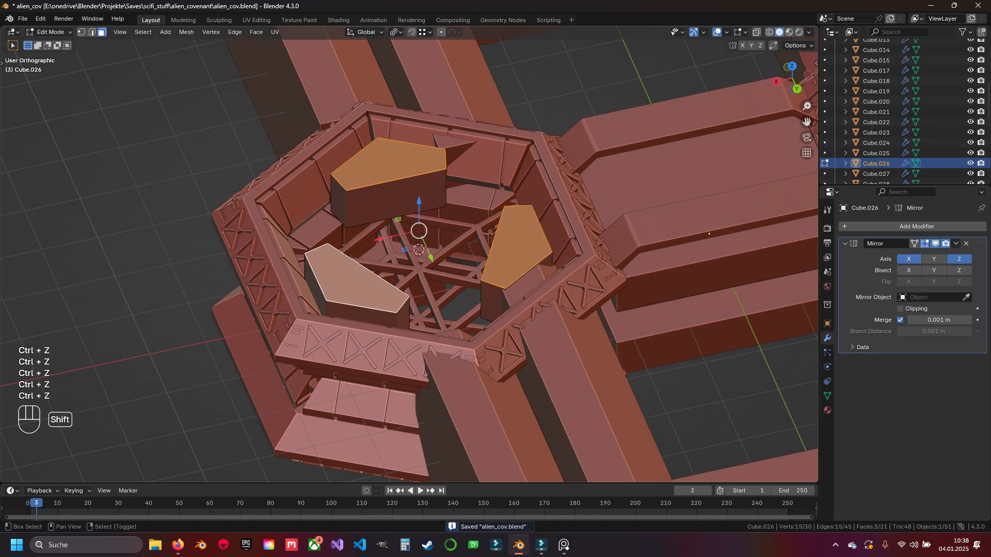
scroll(583, 268, "up", 1)
key("i")
left_click(547, 261, "shift")
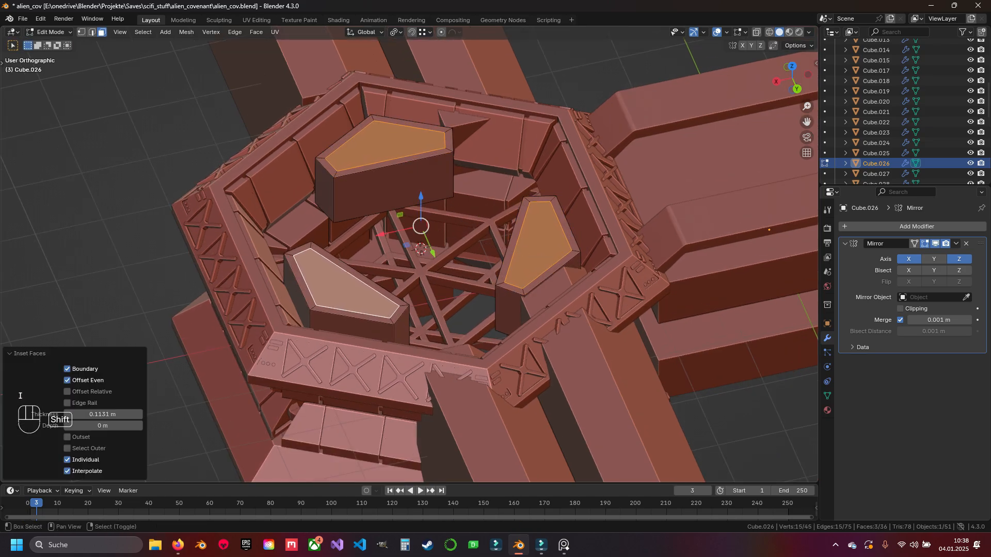
- Extrude the three inset faces about 0.06 m inward, leave mesh editing and save the file
key("e")
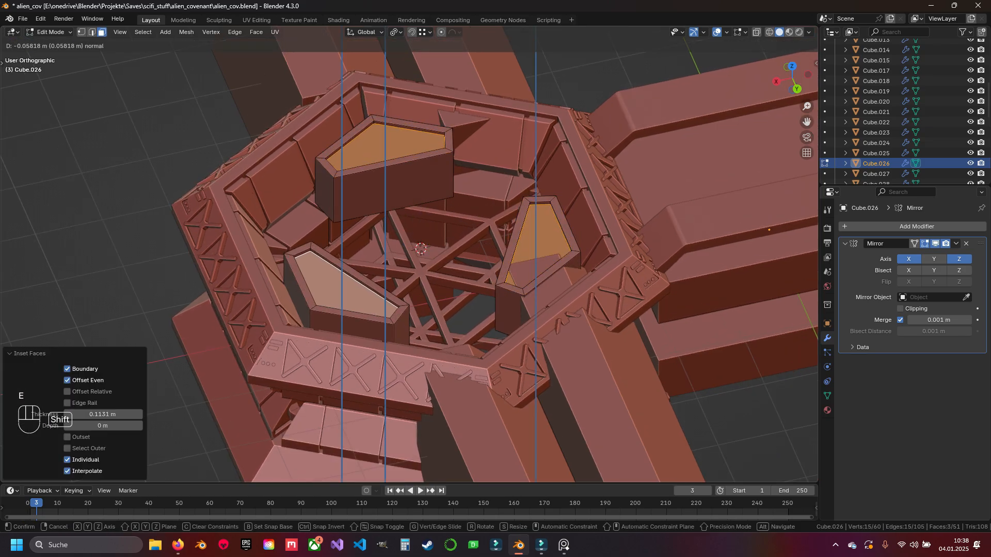
left_click(547, 261)
middle_click_drag(547, 260, 495, 281)
key("a")
key("Tab")
key("a")
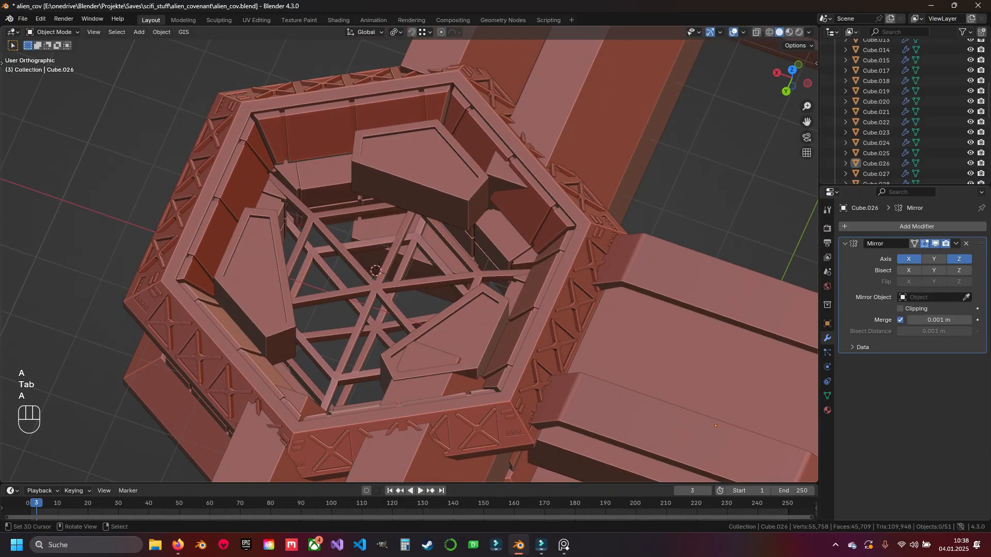
key("ctrl+s")
- Select the rim face on the block's wall-facing edge and snap the 3D cursor to it
middle_click_drag(361, 116, 294, 167, "shift")
scroll(405, 214, "up", 5)
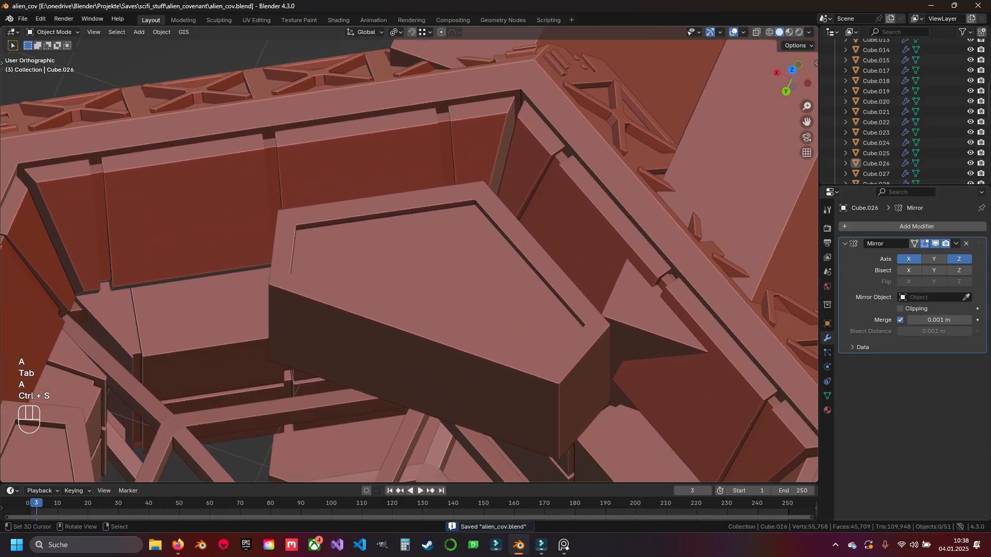
key("Tab")
left_click(382, 205)
key("shift+s")
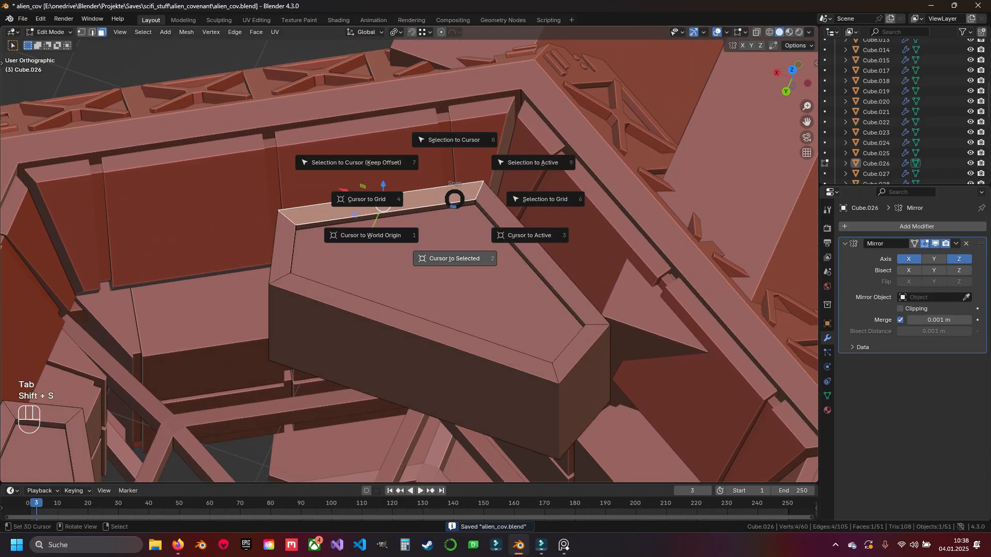
left_click(453, 256)
- Add a cylinder with 64 vertices at the 3D cursor in top view
key("KP_7")
key("Tab")
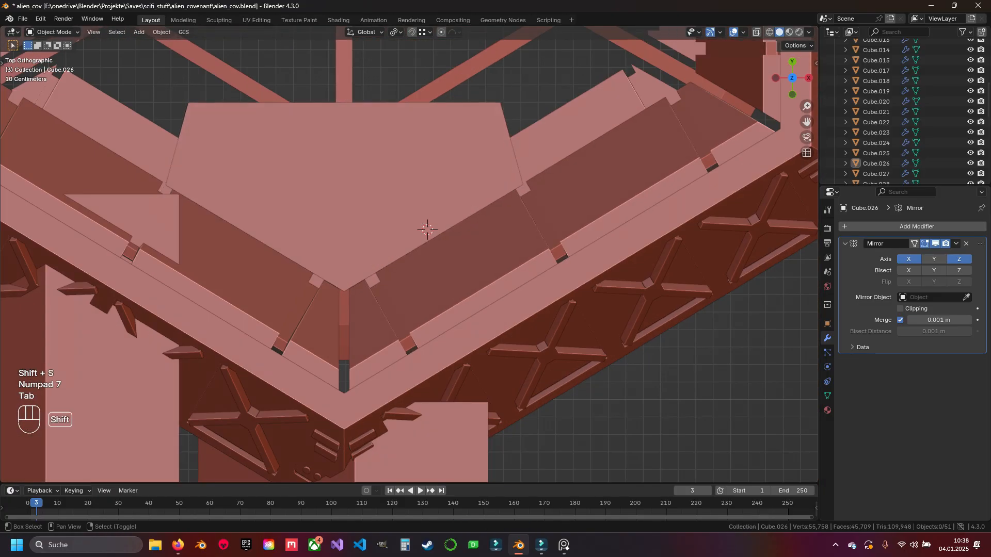
key("shift+a")
left_click(488, 305)
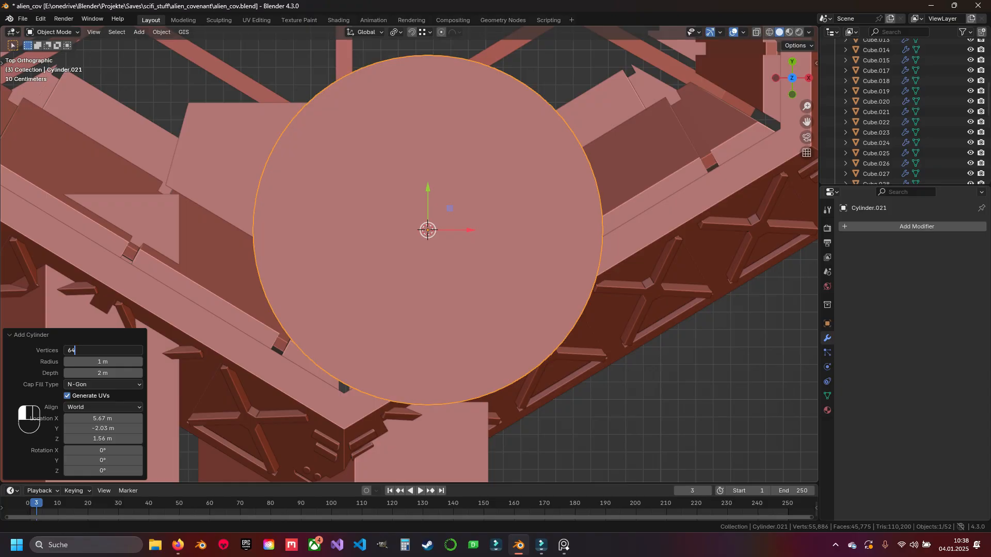
- Scale the cylinder's mesh by 0.219 and again by 0.215 to reduce it to bolt size
key("Tab")
key("s")
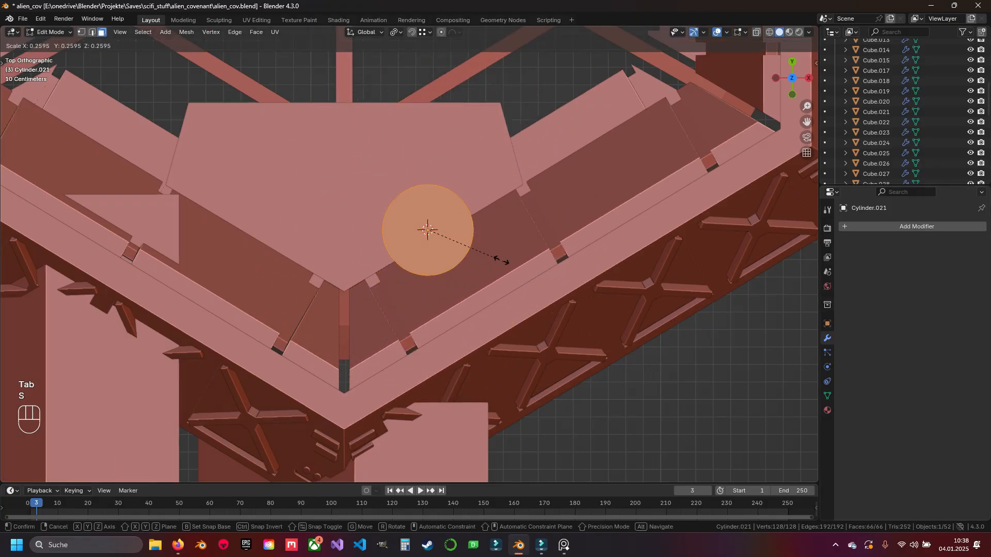
left_click(492, 256)
scroll(492, 255, "up", 6)
key("z")
key("s")
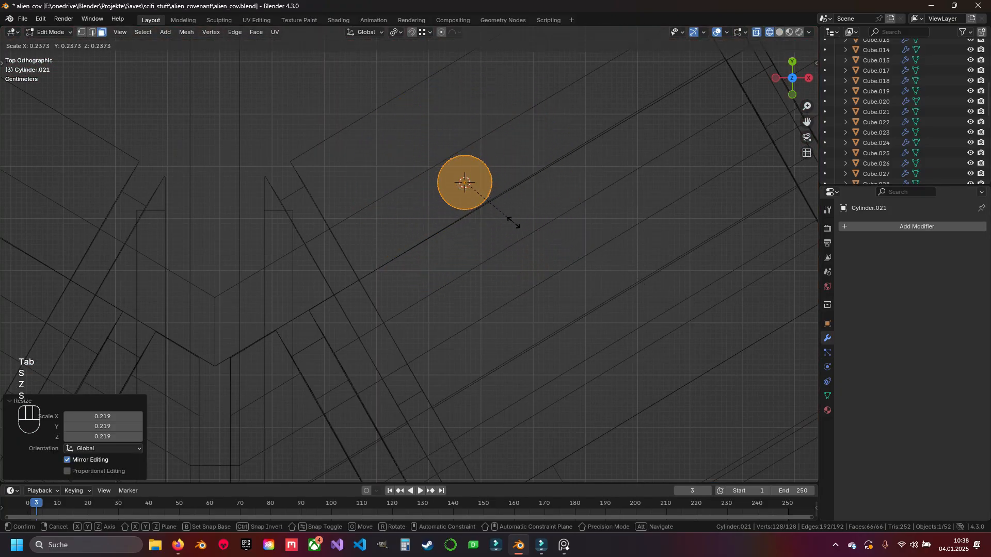
left_click(511, 218)
- Move the small cylinder about -0.11 m in X and -0.07 m in Y along the block's rim
middle_click_drag(485, 199, 626, 186, "shift")
key("g")
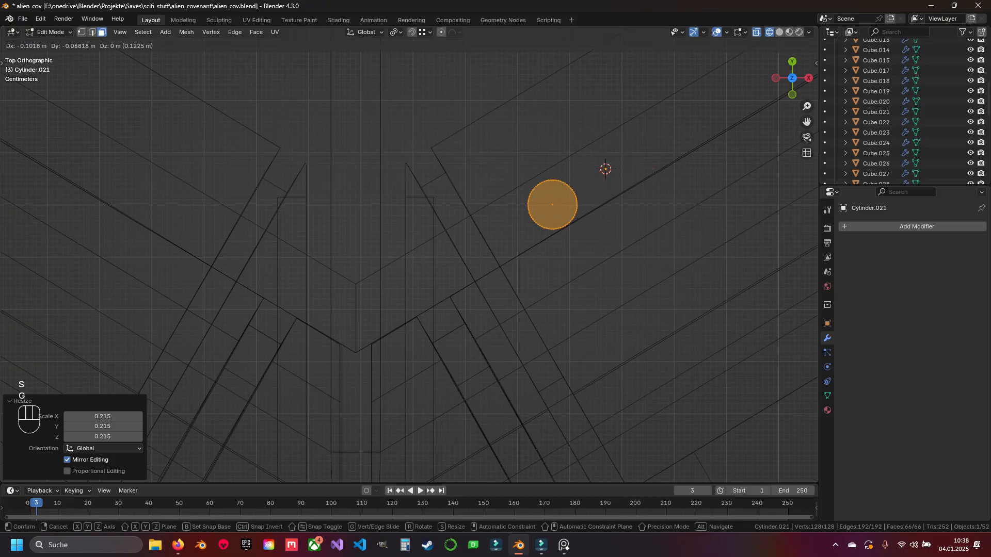
left_click(567, 223)
scroll(568, 223, "down", 1)
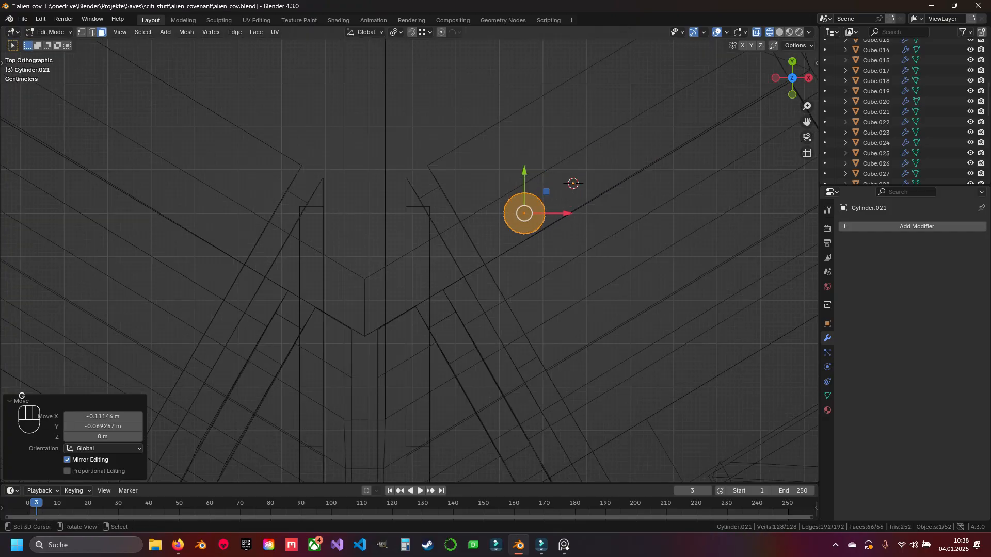
- Duplicate the cylinder and move the copy along X to the matching spot on the other side of the corner
key("shift+d")
key("Escape")
left_click_drag(566, 214, 246, 213)
key("a")
key("a")
key("a")
key("z")
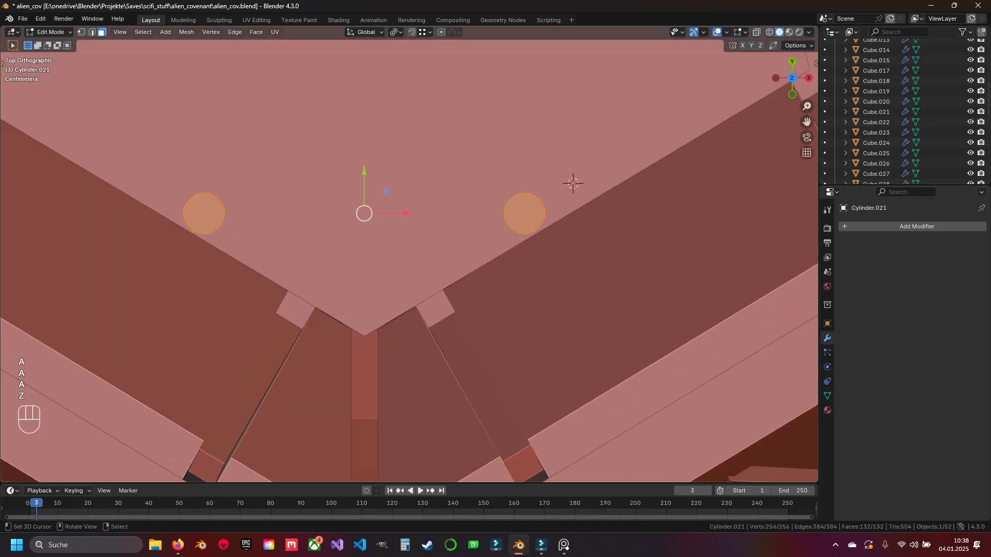
- Select both cylinders and set the transform pivot point to Individual Origins
scroll(289, 215, "down", 5)
middle_click_drag(289, 214, 133, 133)
key("a")
scroll(427, 165, "up", 4)
middle_click_drag(428, 164, 422, 320, "shift")
key("a")
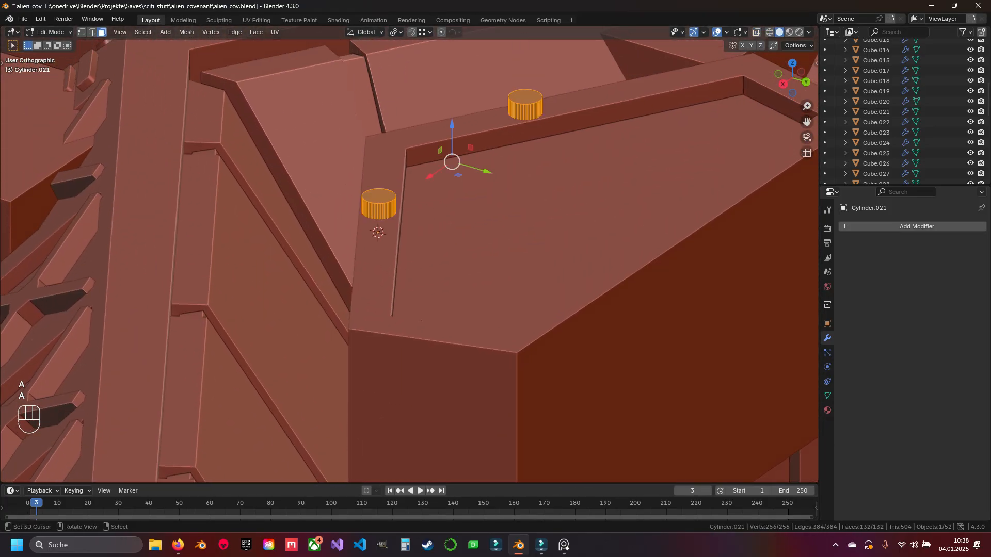
left_click(395, 32)
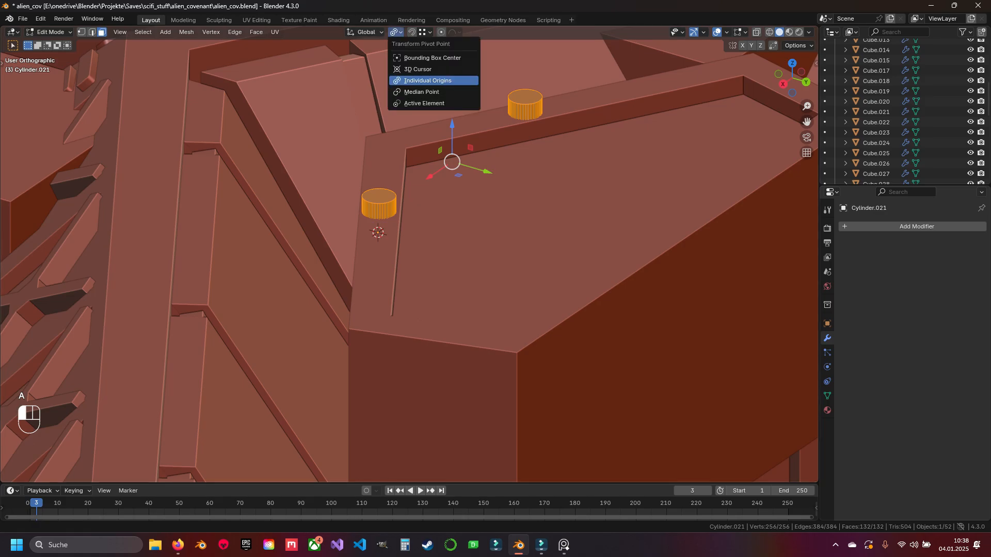
left_click(427, 81)
- Scale both cylinders in X and Y only, and lower them about 0.033 m into the block's rim
key("s")
key("Escape")
key("s")
key("shift+z")
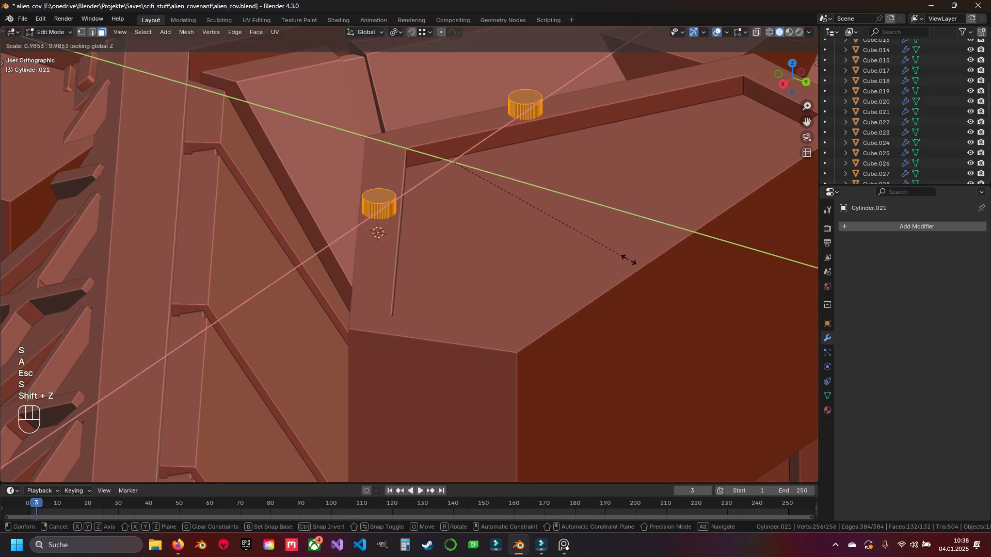
left_click(606, 243)
left_click_drag(452, 126, 451, 137)
- Open the hexagonal strut lattice for editing, select its central face and snap the 3D cursor to it
scroll(452, 136, "down", 7)
key("KP_7")
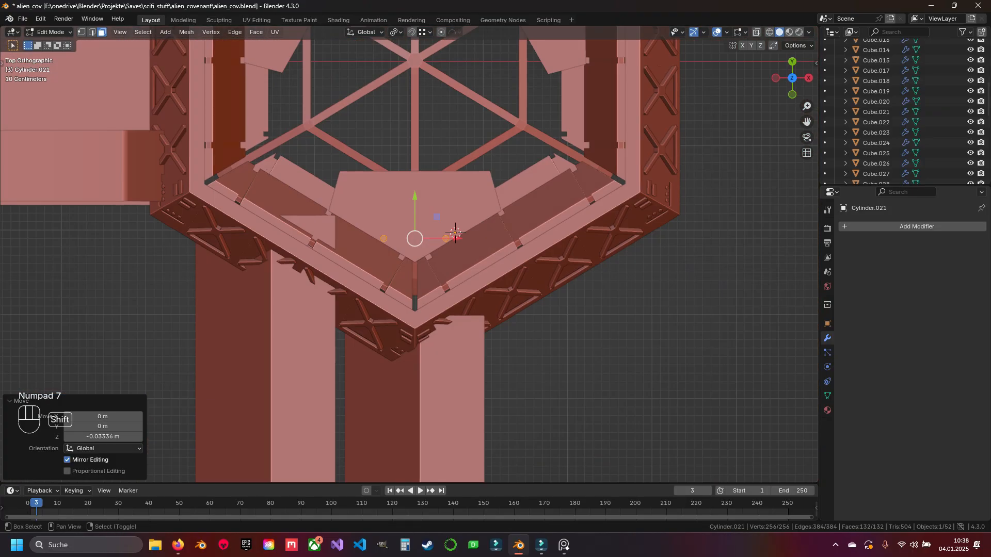
key("shift+z")
middle_click_drag(455, 233, 534, 338, "shift")
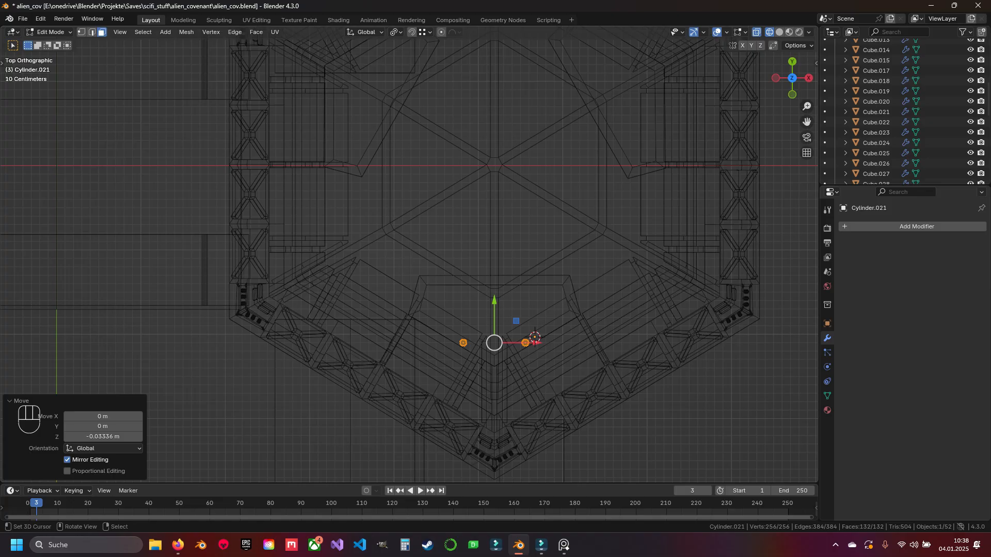
middle_click_drag(534, 338, 537, 382, "shift")
key("Tab")
left_click(537, 381)
key("Tab")
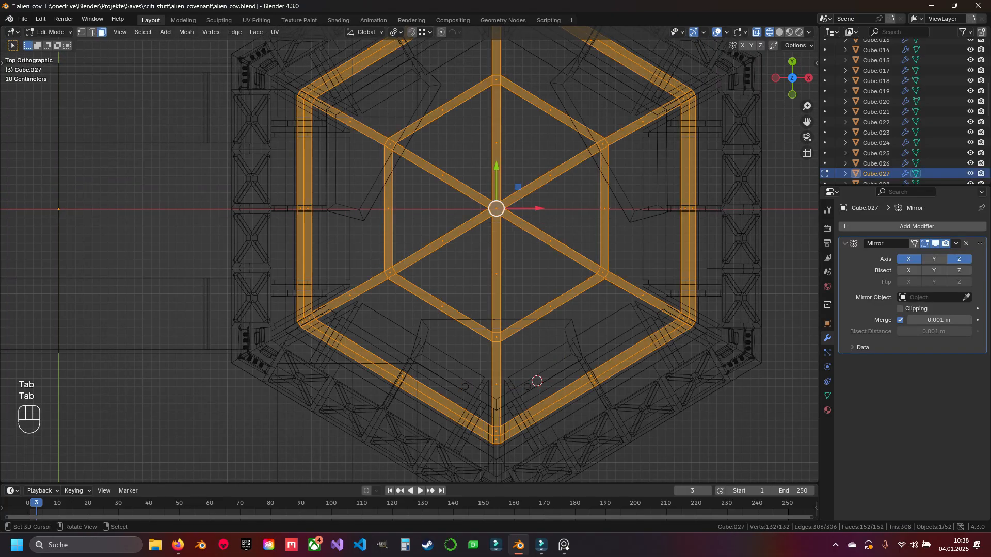
left_click(536, 380)
key("shift+s")
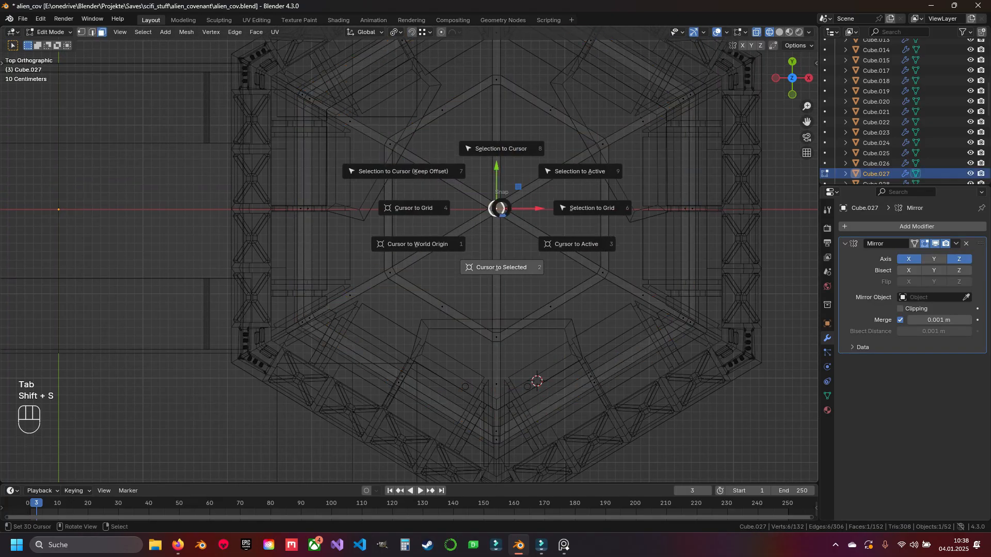
left_click(498, 219)
- Reopen the cylinder pair for mesh editing and set the transform pivot point to 3D Cursor
key("Tab")
right_click(527, 386)
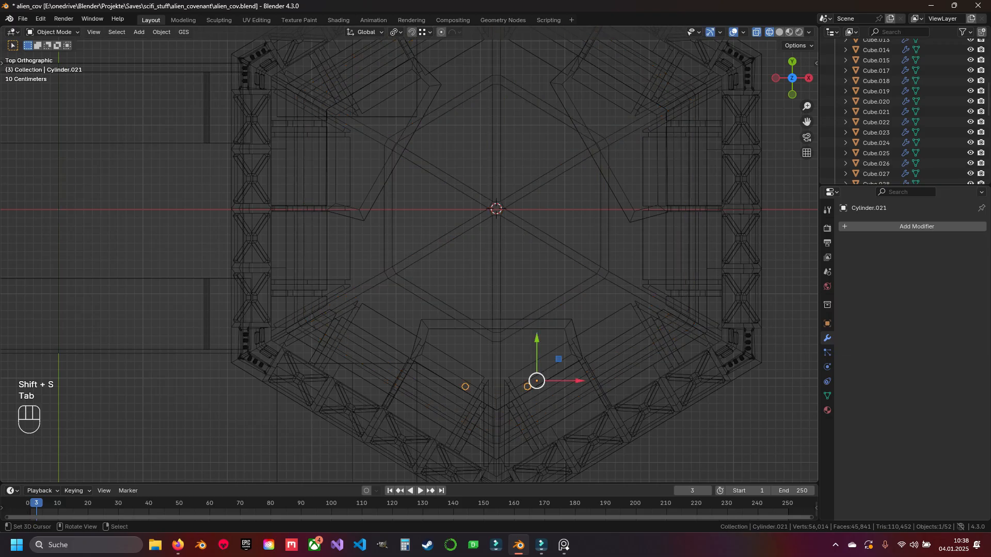
key("Tab")
left_click(395, 32)
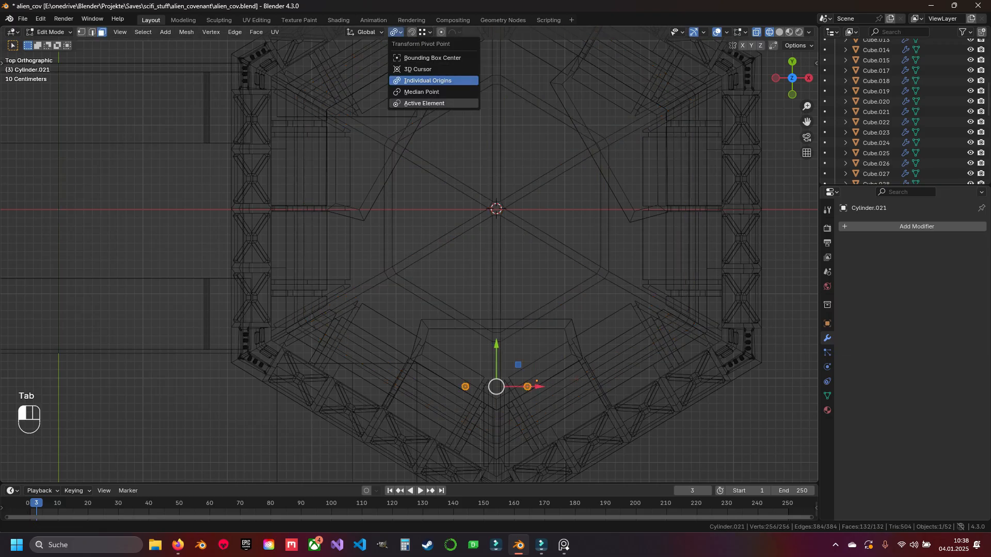
left_click(417, 69)
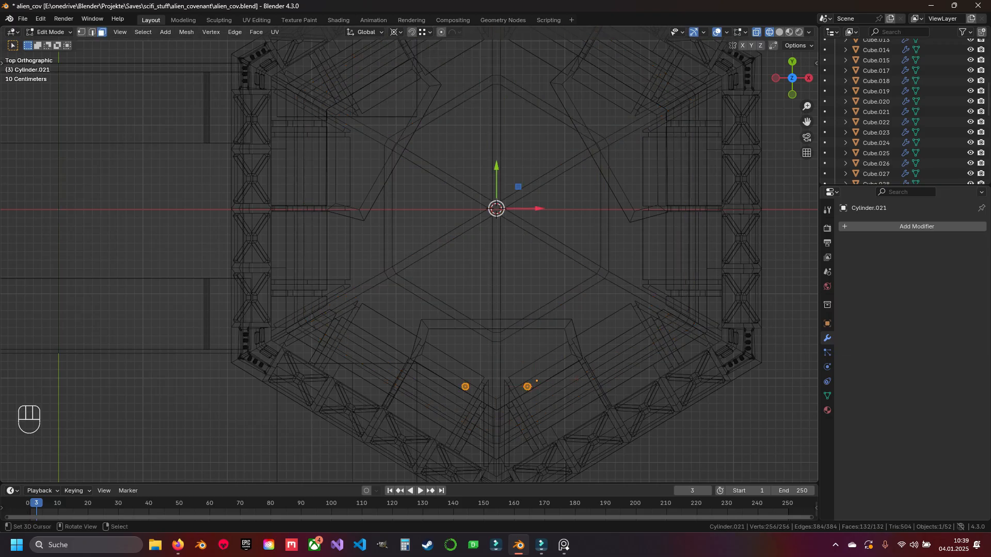
- Duplicate the cylinder pair and rotate the copy 118° around the 3D cursor to the next block
key("shift+d")
key("Escape")
key("r")
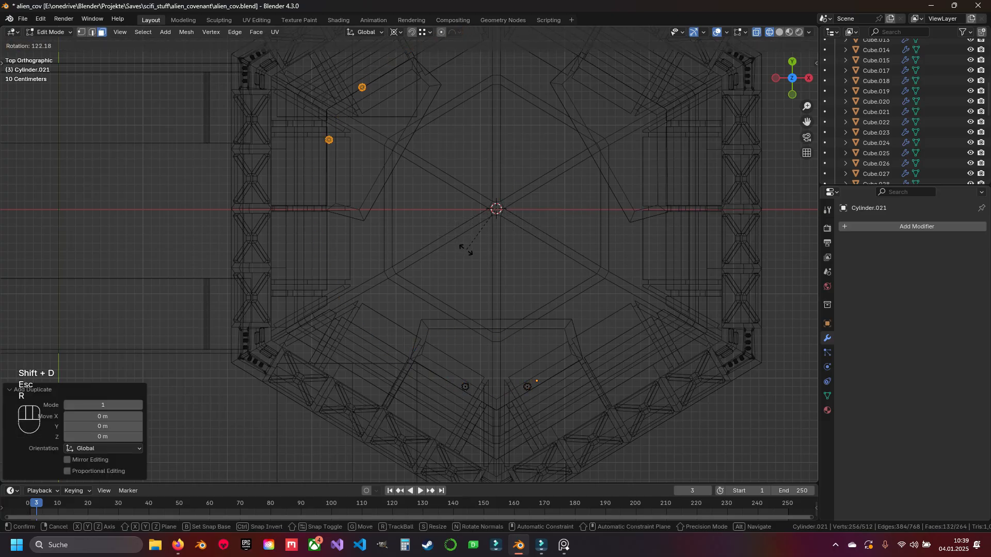
left_click(465, 250)
scroll(284, 62, "up", 6)
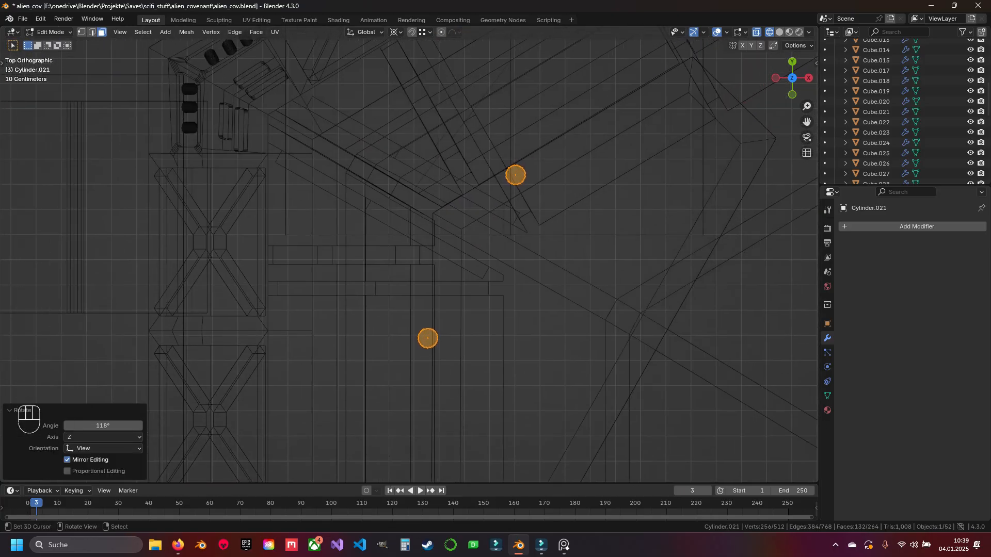
- Set the pivot to Median Point, then rotate and move the copied pair to align with the second block's rim
left_click(396, 32)
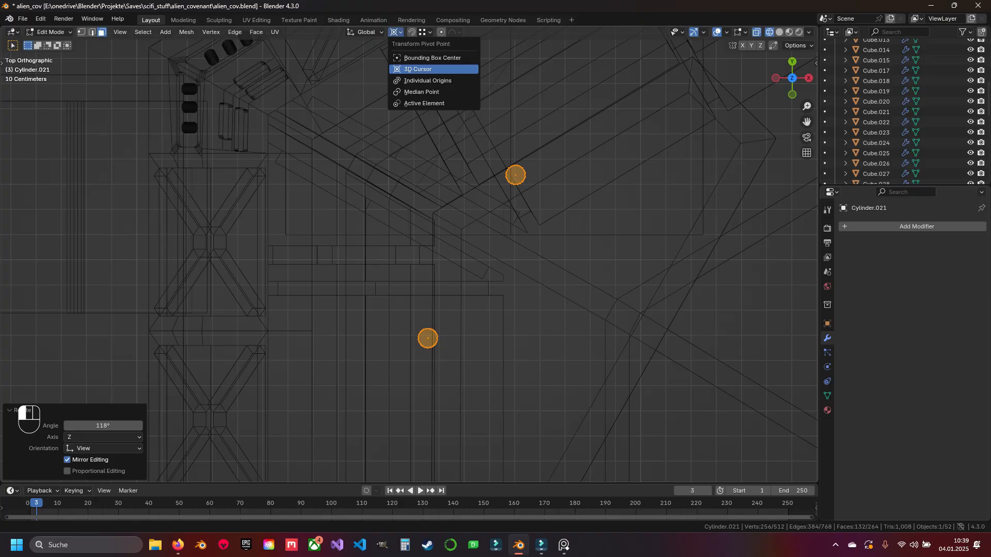
left_click(423, 92)
key("r")
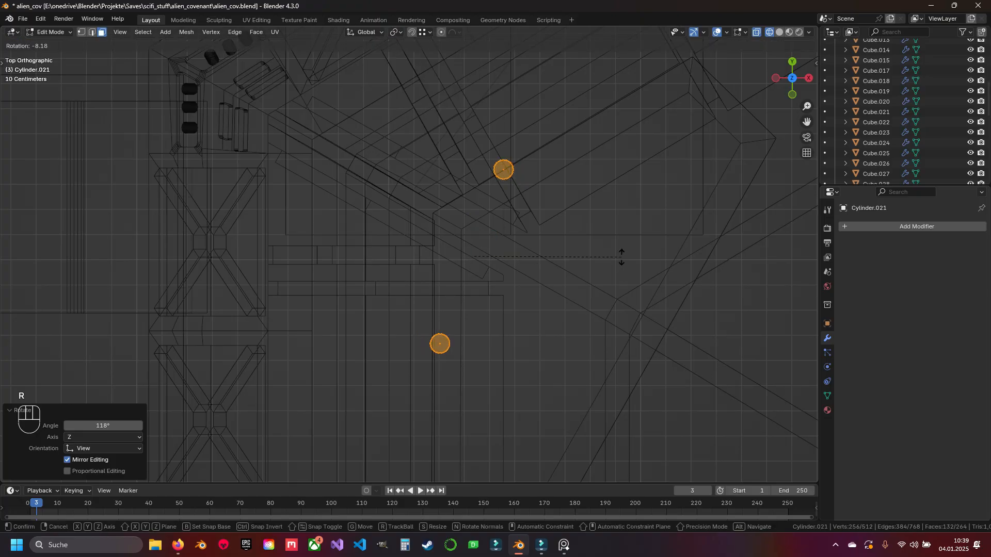
left_click(621, 255)
key("g")
left_click(630, 262)
key("z")
key("z")
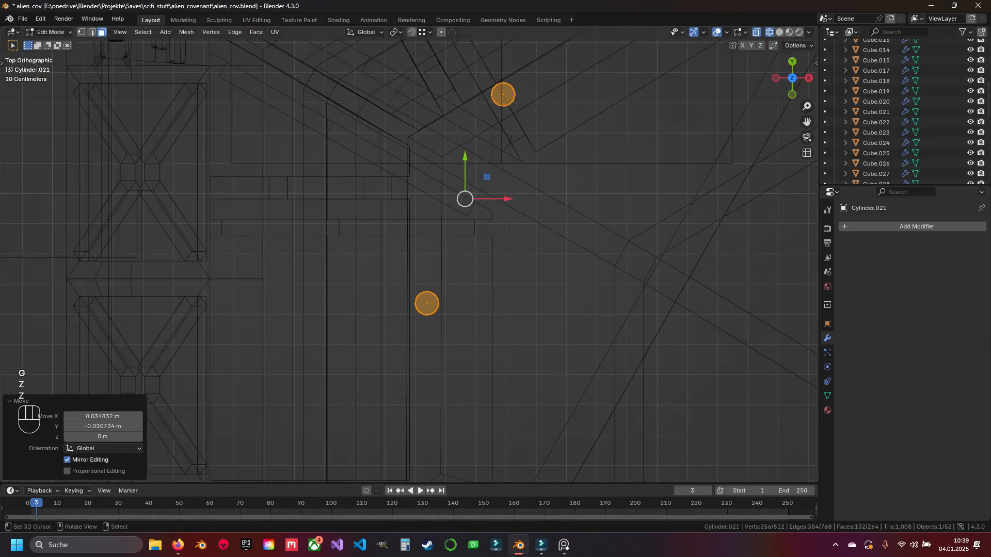
key("r")
key("g")
- Duplicate the pair again, then rotate it and move it about 3.54 m in X and 0.13 m in Y to the third block
key("shift+d")
key("Escape")
scroll(410, 254, "down", 9)
key("r")
key("g")
left_click(729, 238)
scroll(729, 237, "up", 8)
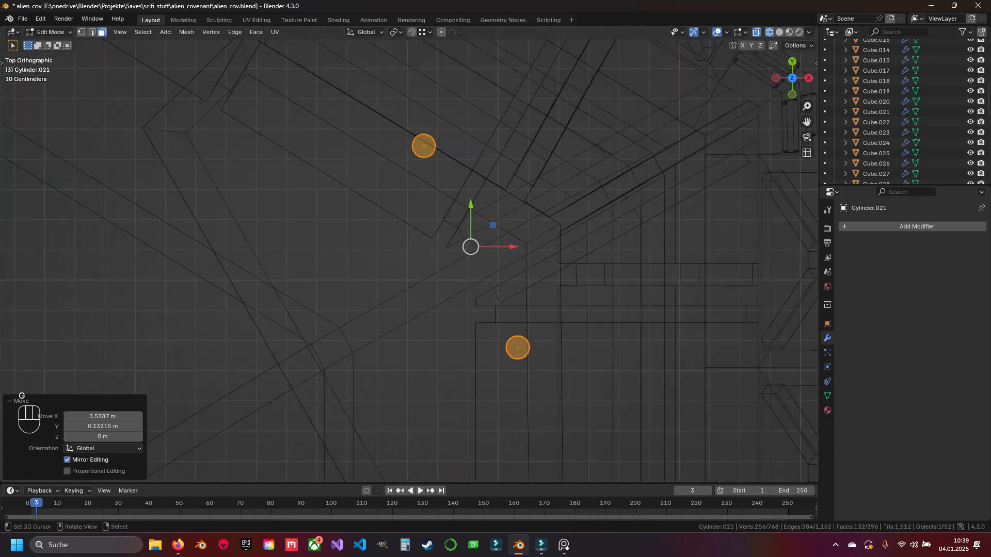
- Rotate and move the copied cylinder pair to align with the third block's rim, then finish mesh editing and save the file
key("r")
key("g")
key("z")
scroll(408, 255, "down", 7)
key("Tab")
key("a")
key("ctrl+s")
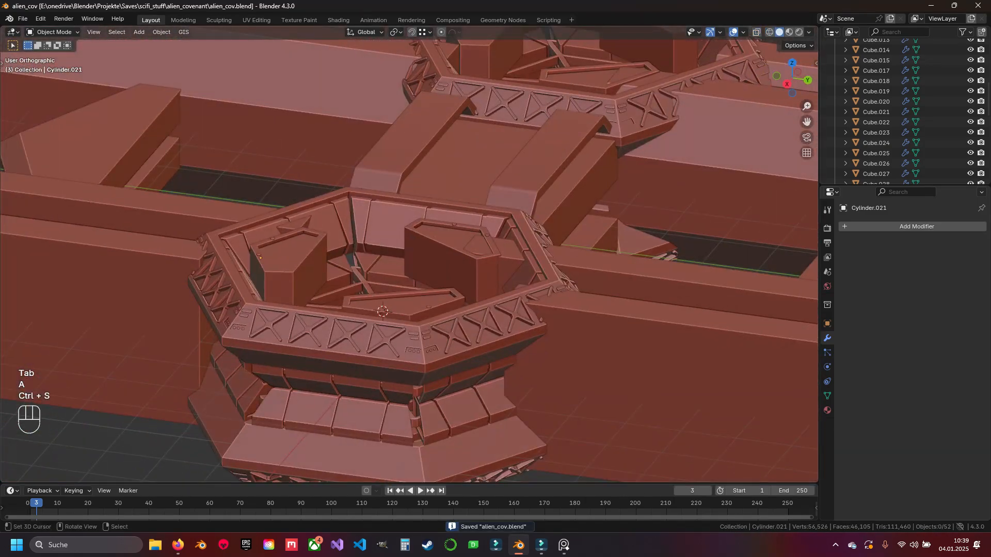
- Open the three hexagon blocks for face editing and select the vertical side faces visible from the front
middle_click_drag(409, 255, 526, 225, "shift")
scroll(409, 255, "up", 1)
right_click(439, 217)
key("Tab")
key("3")
right_click(428, 232)
right_click(554, 155, "shift")
middle_click_drag(554, 155, 650, 160)
right_click(578, 219, "shift")
right_click(495, 144, "shift")
middle_click_drag(578, 165, 485, 159)
middle_click_drag(485, 160, 419, 226, "shift")
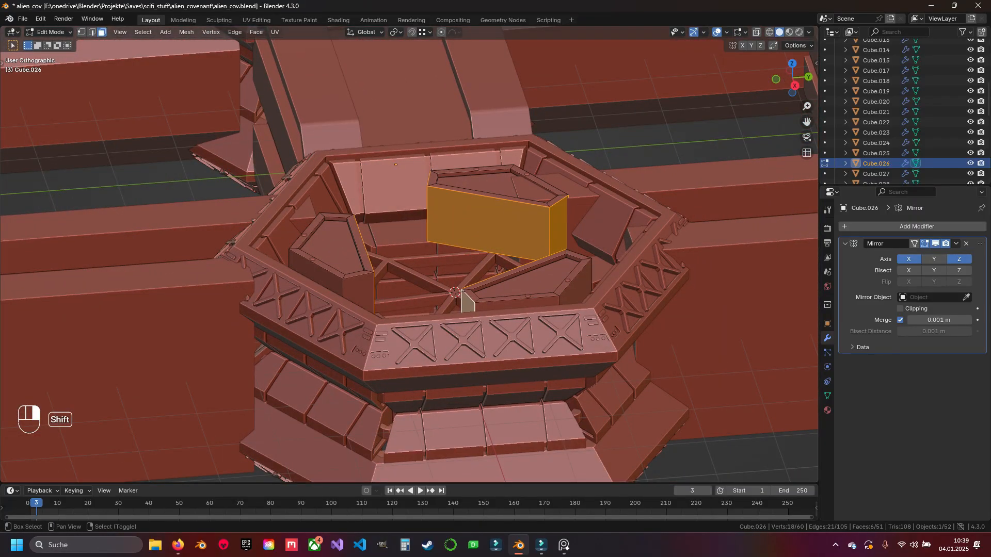
- Add the blocks' remaining inner and end faces to the selection, inset them individually by about 0.056 m and extrude them slightly inward
right_click(358, 295, "shift")
middle_click_drag(358, 295, 279, 307)
right_click(445, 359, "shift")
middle_click_drag(445, 359, 403, 348)
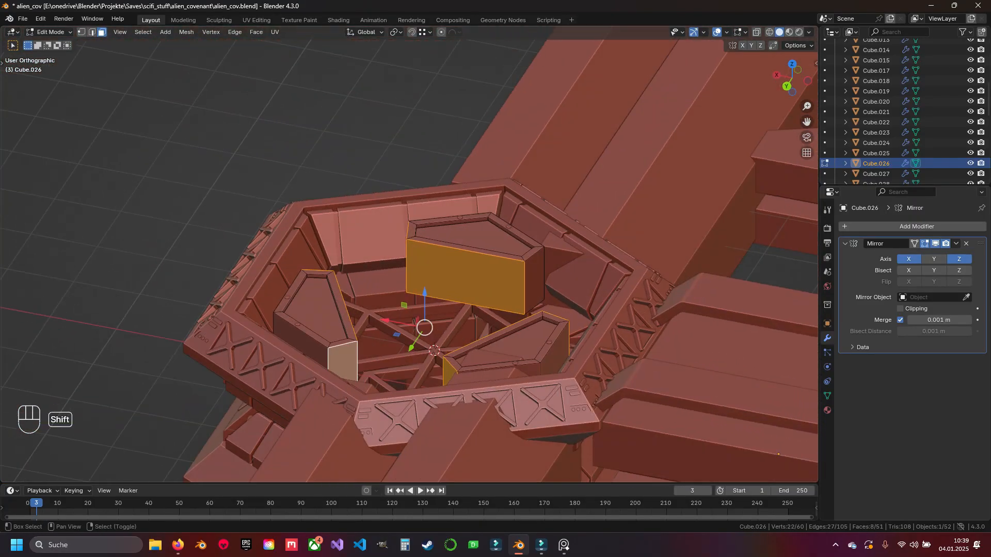
right_click(534, 281, "shift")
middle_click_drag(534, 281, 774, 248, "shift")
middle_click_drag(413, 232, 439, 232)
scroll(439, 232, "up", 3)
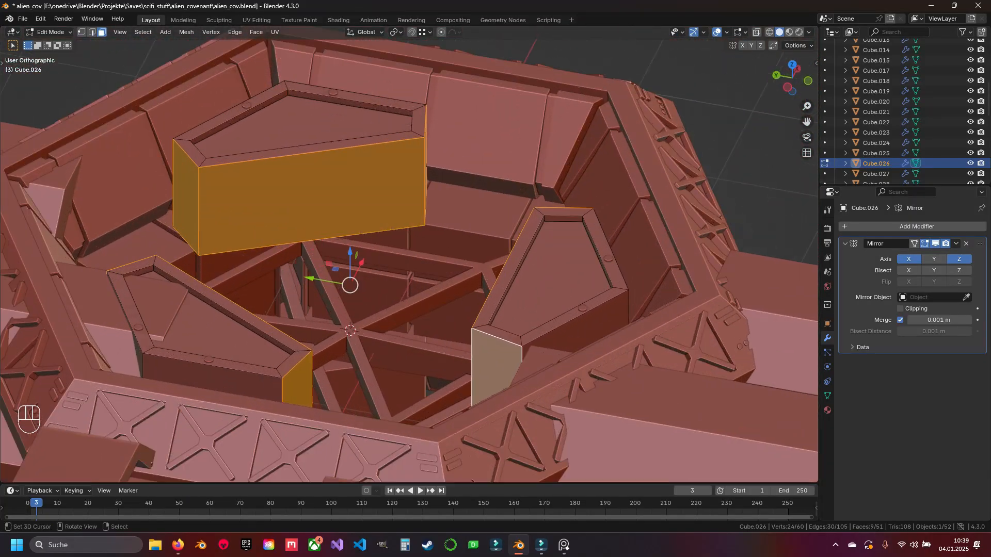
key("i")
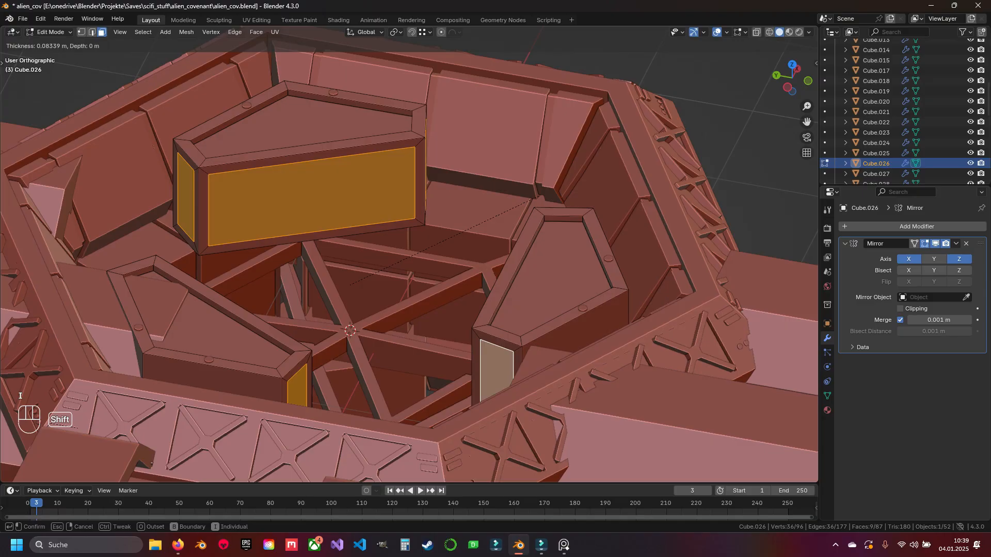
left_click(557, 201)
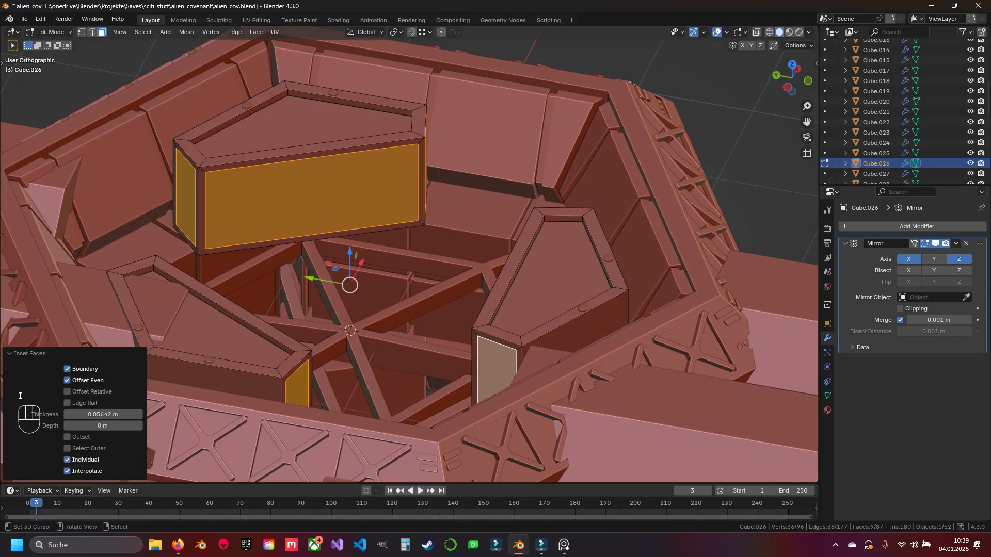
key("e")
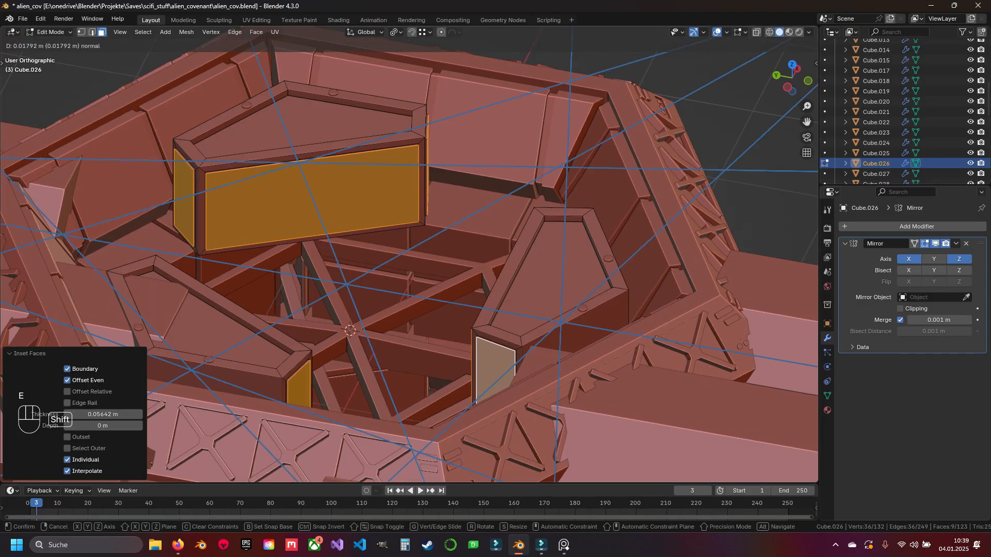
left_click(154, 336, "shift")
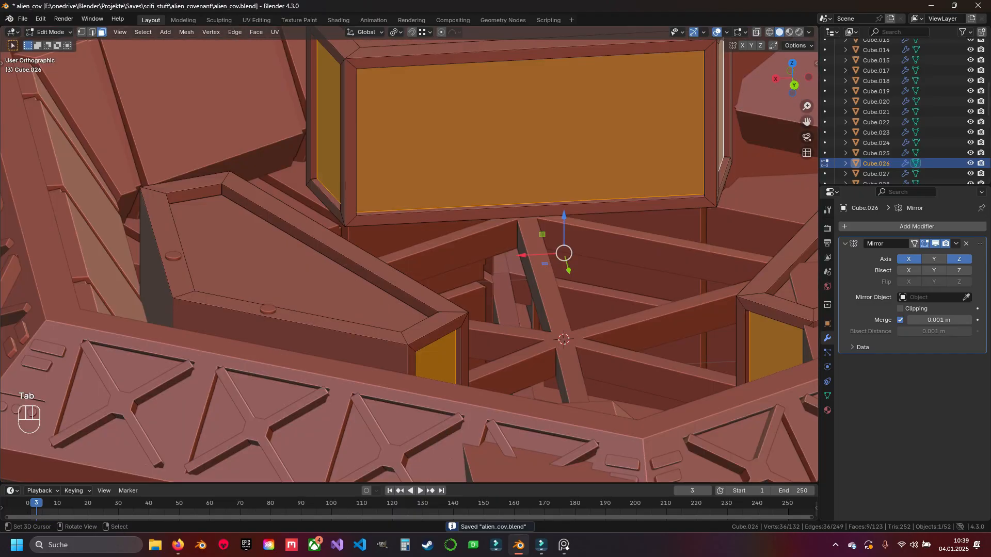
- Cut a centred vertical edge loop through the long inner side of each of the three blocks
middle_click_drag(495, 207, 452, 276, "shift")
key("a")
key("ctrl+r")
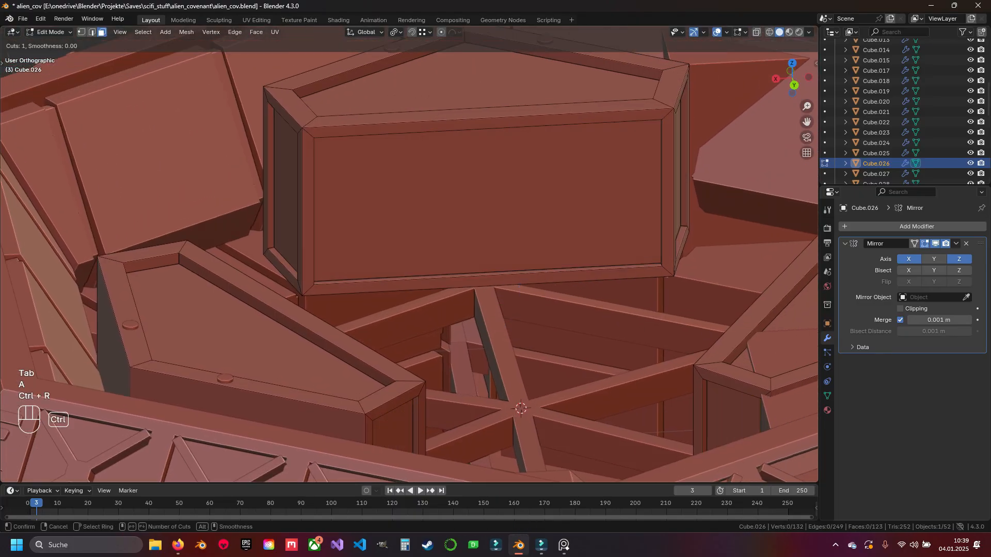
left_click(493, 120)
right_click(492, 120)
middle_click_drag(494, 119, 640, 248)
key("ctrl+r")
left_click(574, 117)
right_click(574, 118)
key("ctrl+r")
left_click(642, 253)
right_click(643, 253)
- Bevel the centre loops of all three blocks to spread them into four evenly spaced vertical loops per long side
left_click(370, 129, "alt+shift")
middle_click_drag(516, 206, 371, 216)
left_click(387, 356, "alt+shift")
key("ctrl+b")
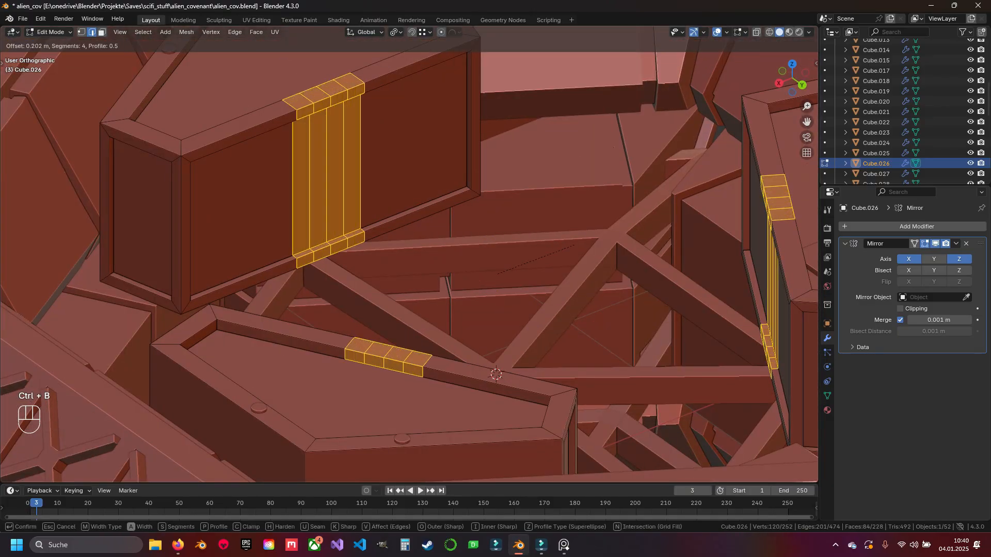
left_click(656, 194)
- Select the vertical loops on all three blocks and bevel them into narrow strips
left_click(222, 207, "alt")
left_click(290, 191, "alt+shift")
middle_click_drag(424, 170, 547, 134)
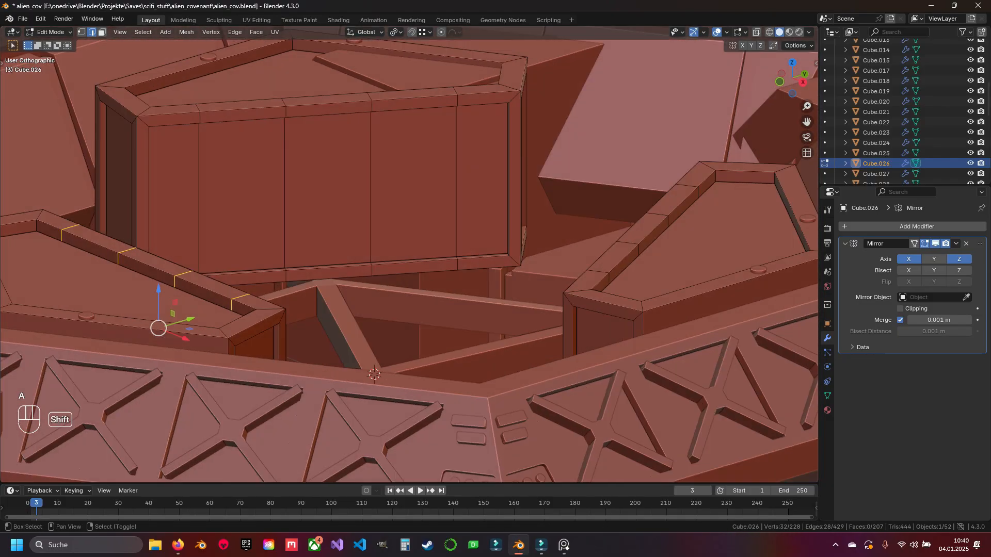
left_click(283, 154, "alt+shift")
middle_click_drag(438, 155, 562, 170)
left_click(433, 206, "alt+shift")
key("ctrl+b")
scroll(501, 245, "down", 2)
left_click(505, 243)
- Select the narrow strip faces on the blocks' long sides, extrude them inward as grooves, and save the file
key("3")
left_click(145, 227)
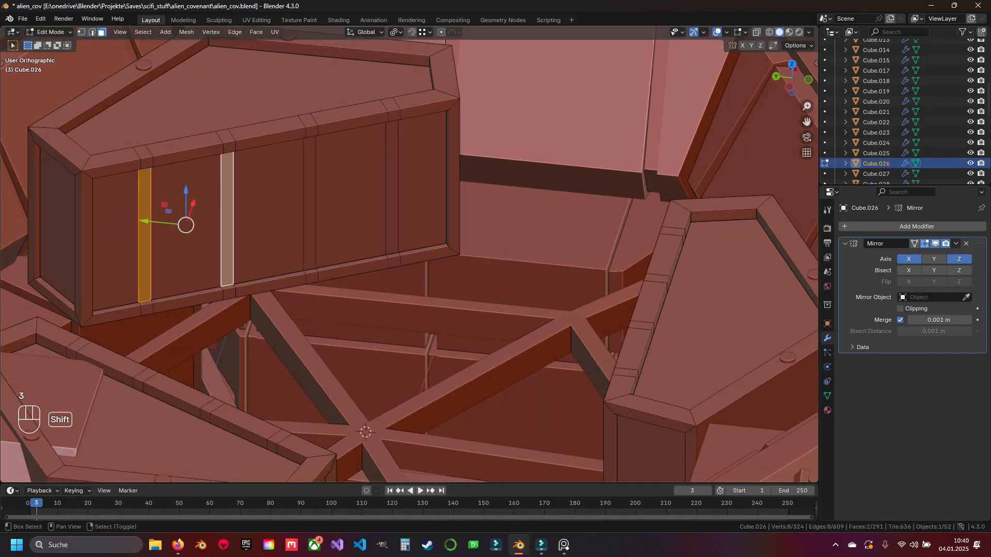
middle_click_drag(393, 192, 516, 192)
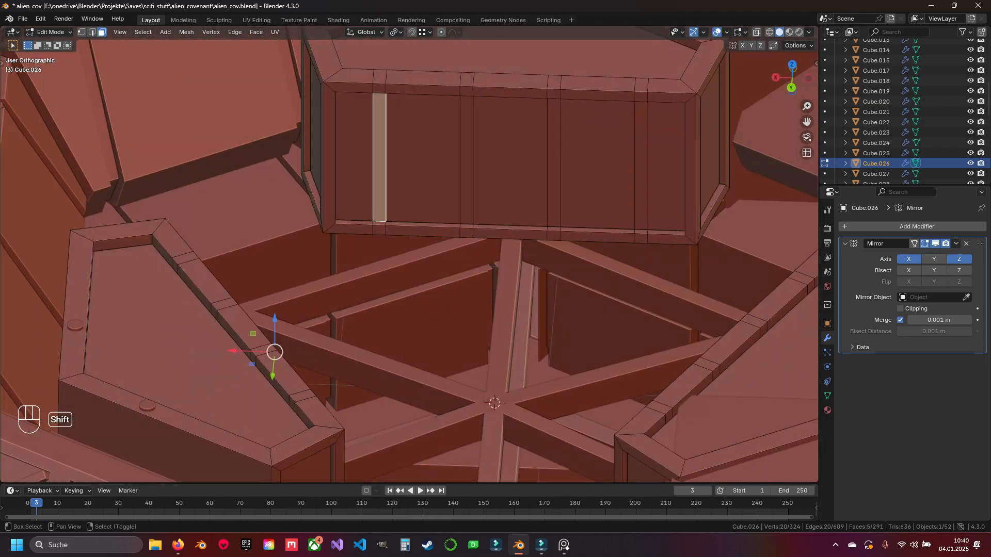
left_click(466, 155, "shift")
left_click(554, 162, "shift")
left_click(640, 165, "shift")
middle_click_drag(641, 166, 763, 171)
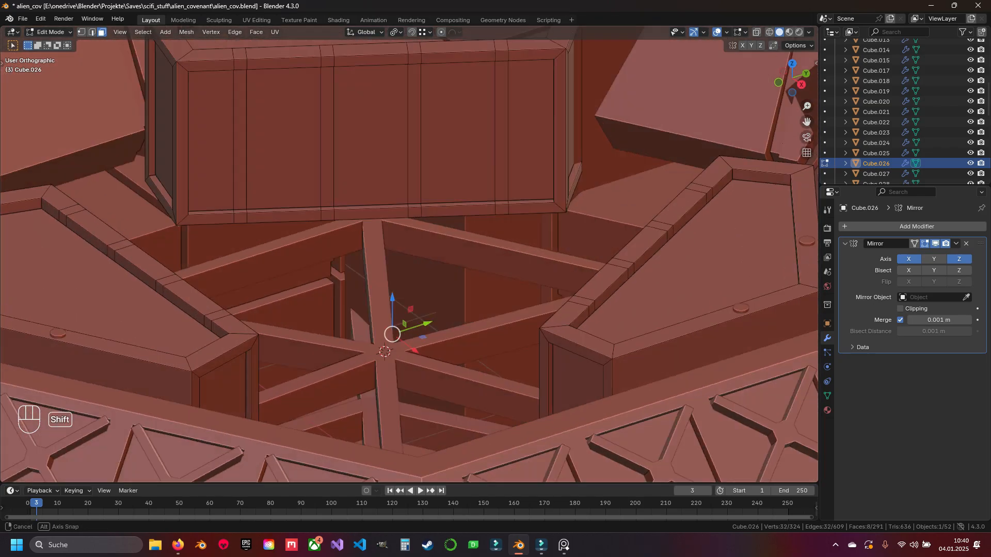
left_click(236, 124, "shift")
left_click(322, 122, "shift")
left_click(409, 120, "shift")
left_click(496, 120, "shift")
key("e")
key("Tab")
key("a")
key("ctrl+s")
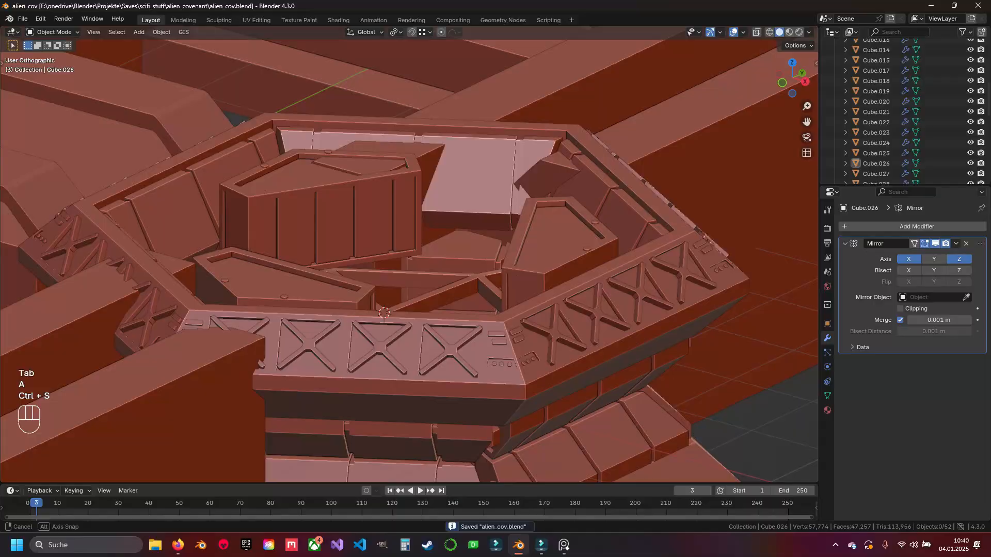
- Add a Mirror modifier to the bolt cylinders and set its mirror axes to X and Z
middle_click_drag(392, 258, 507, 338)
scroll(542, 269, "down", 7)
scroll(548, 216, "up", 2)
scroll(507, 338, "up", 1)
right_click(326, 212)
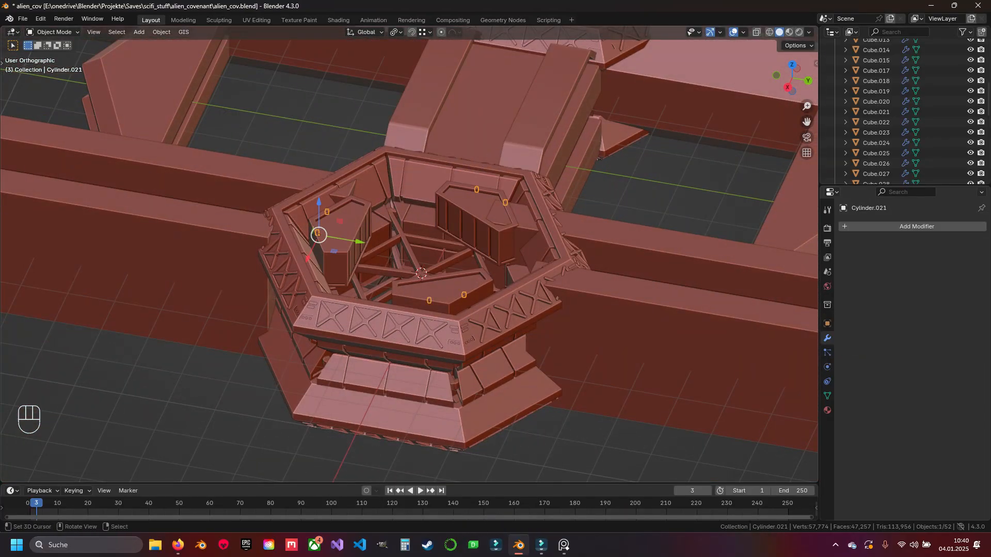
left_click(916, 226)
mouse_move(826, 201)
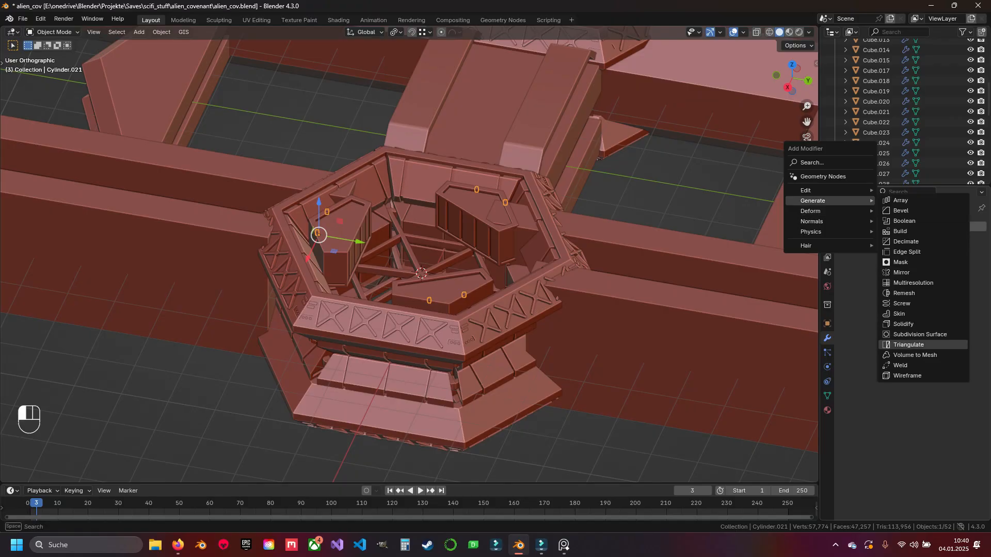
left_click(901, 272)
middle_click_drag(516, 310, 536, 268)
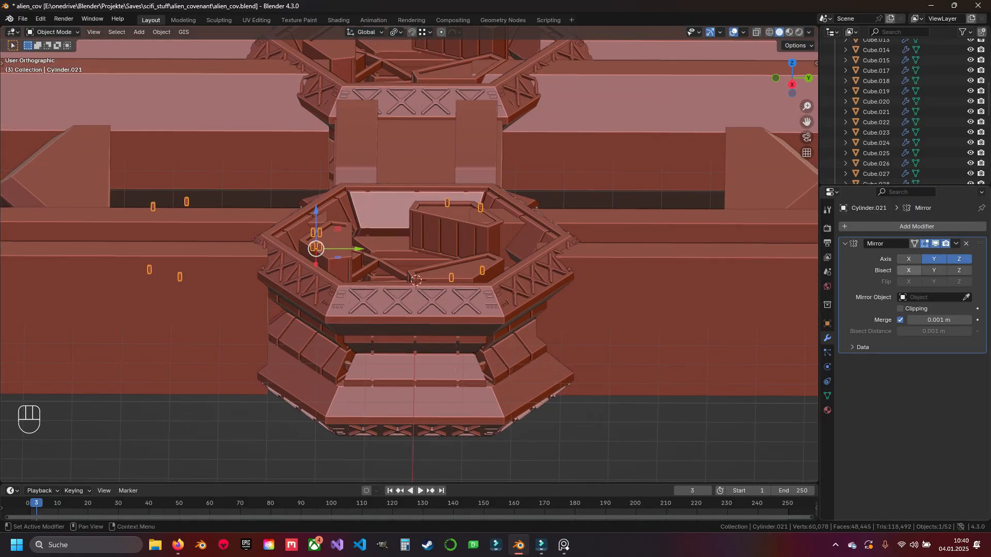
middle_click_drag(413, 258, 506, 301)
scroll(409, 260, "down", 6)
scroll(409, 260, "up", 5)
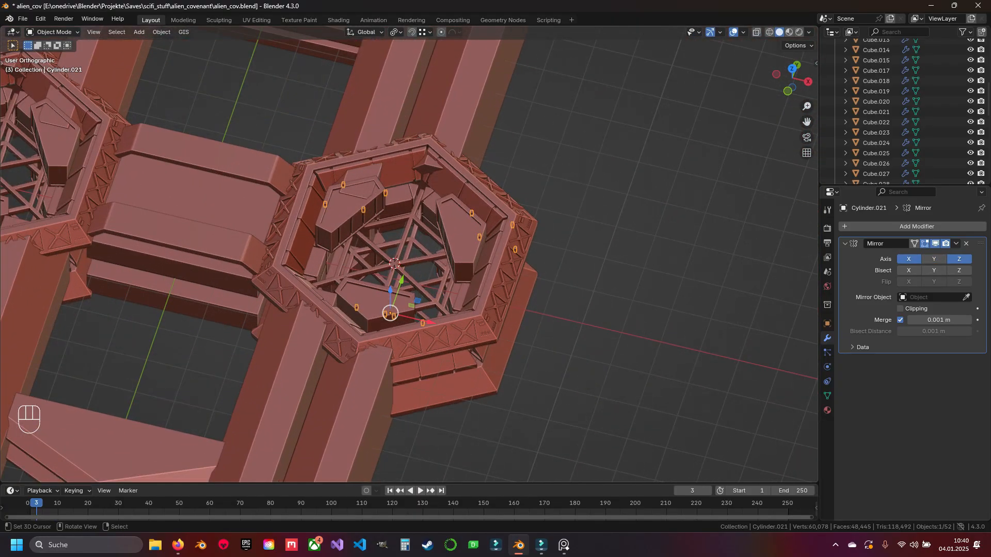
middle_click_drag(361, 335, 654, 301)
- Snap the 3D cursor to the world origin, set the bolt cylinders' origin to the cursor, and save the file
key("shift+s")
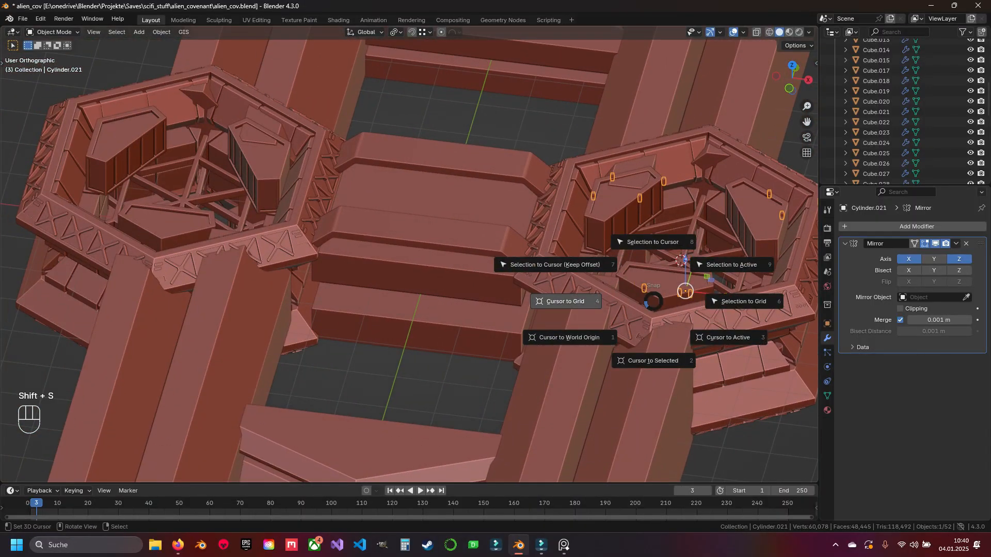
left_click(603, 320)
key("shift+s")
left_click(557, 350)
middle_click_drag(557, 350, 363, 264, "shift")
key("q")
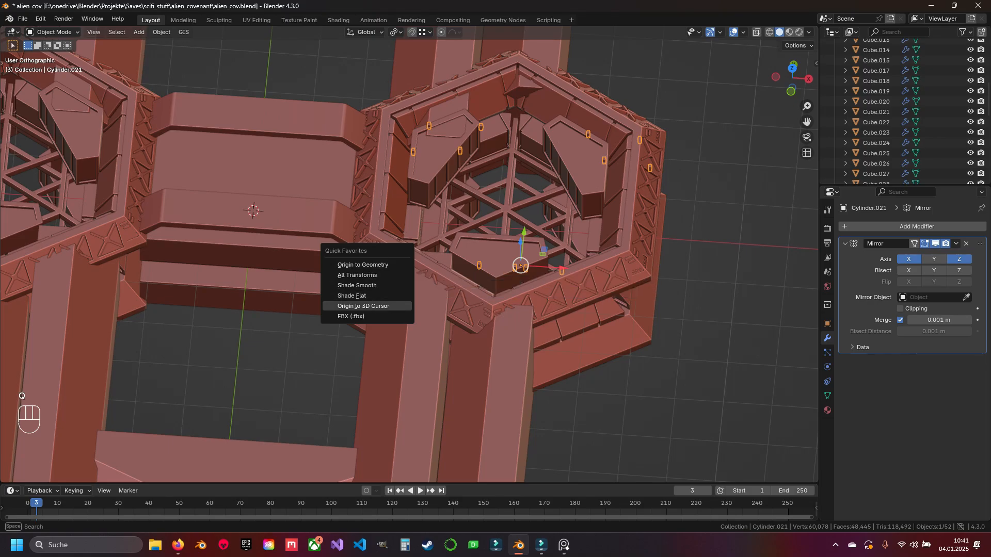
left_click(361, 306)
middle_click_drag(361, 306, 292, 155)
key("a")
key("ctrl+s")
scroll(409, 255, "up", 5)
scroll(409, 255, "down", 5)
middle_click_drag(409, 254, 477, 283)
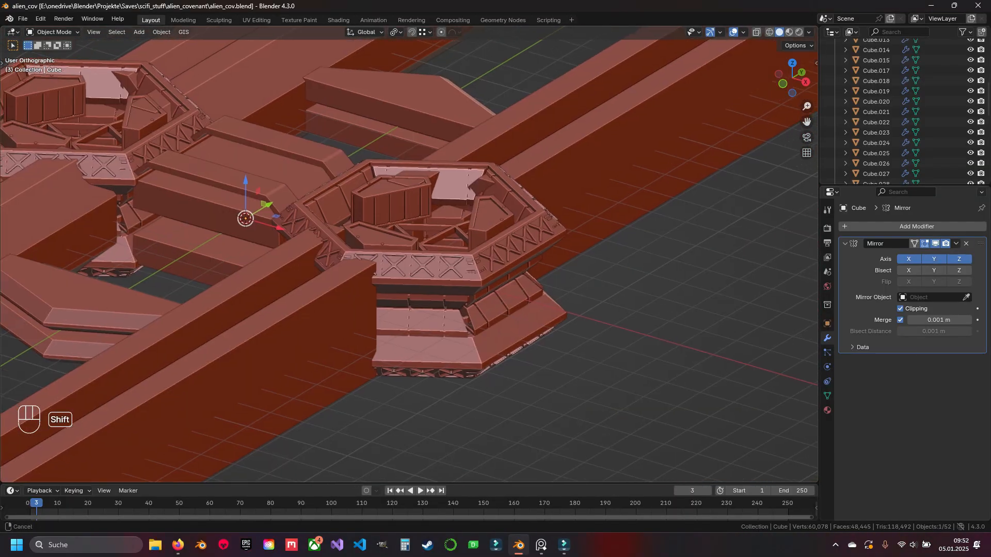
scroll(409, 254, "up", 5)
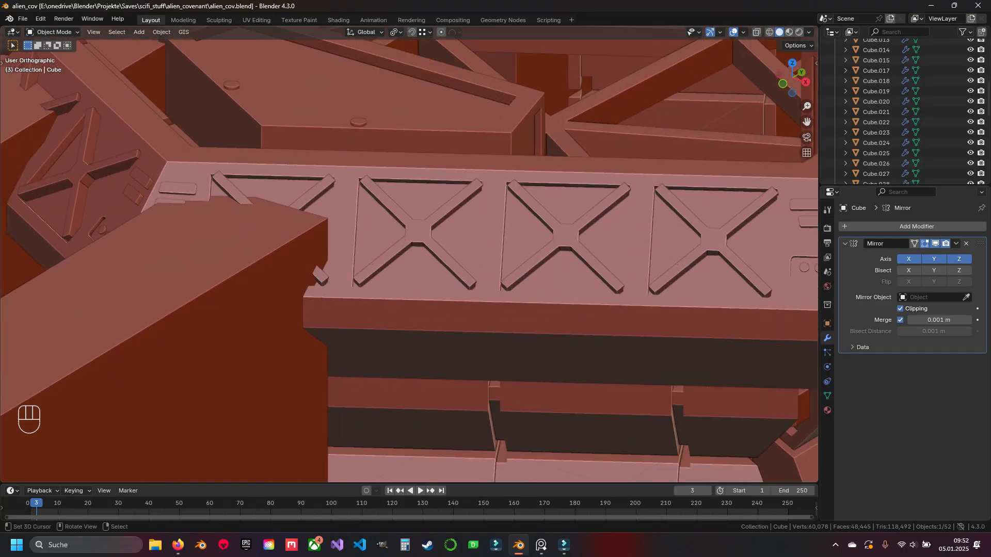
scroll(409, 254, "up", 1)
middle_click_drag(409, 255, 506, 263, "shift")
scroll(409, 255, "up", 2)
right_click(409, 255)
scroll(409, 254, "down", 4)
key("ctrl+z")
- Reveal all hidden objects, isolate the hexagonal rim object in local view and open it for mesh editing
key("alt+h")
key("a")
right_click(454, 269)
key("KP_Divide")
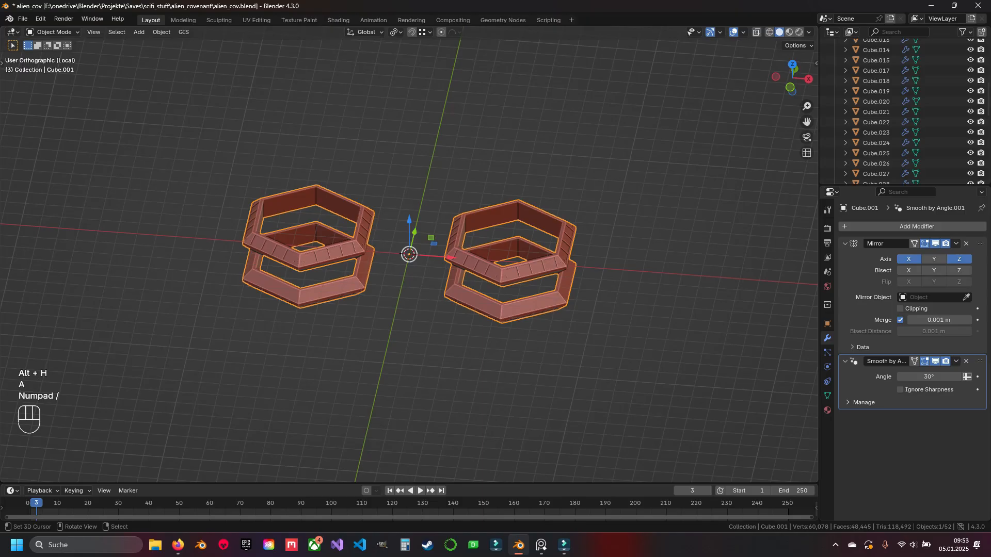
middle_click_drag(409, 254, 310, 215, "shift")
scroll(409, 255, "up", 8)
scroll(409, 254, "up", 3)
key("Tab")
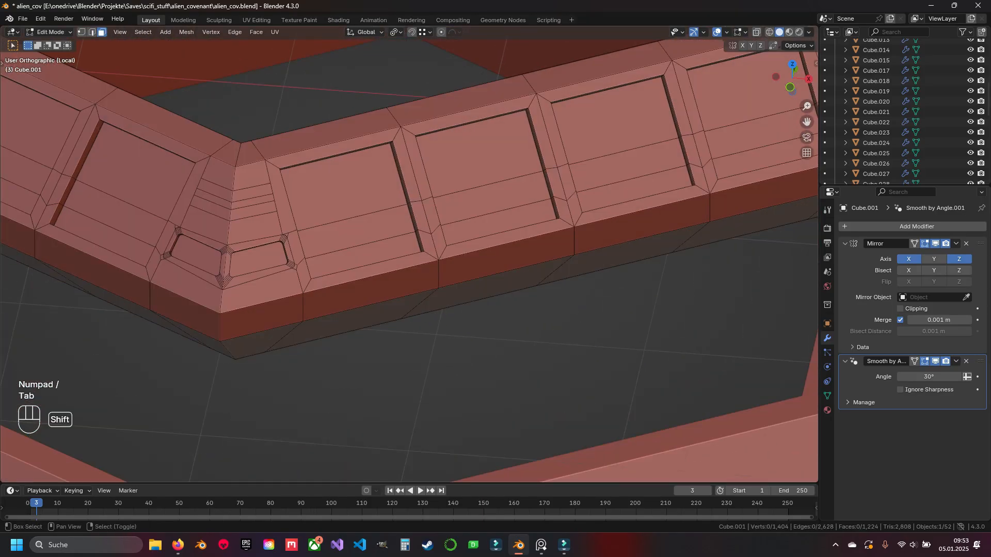
scroll(409, 254, "up", 3)
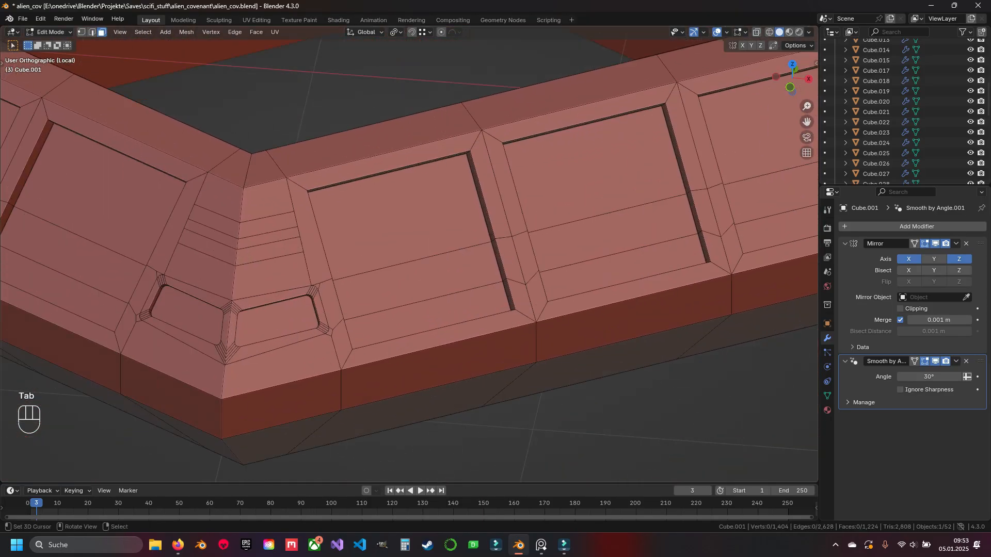
- In front wireframe view and edge mode, circle-select the short recess edges at both ends of the outermost slanted panel
key("KP_1")
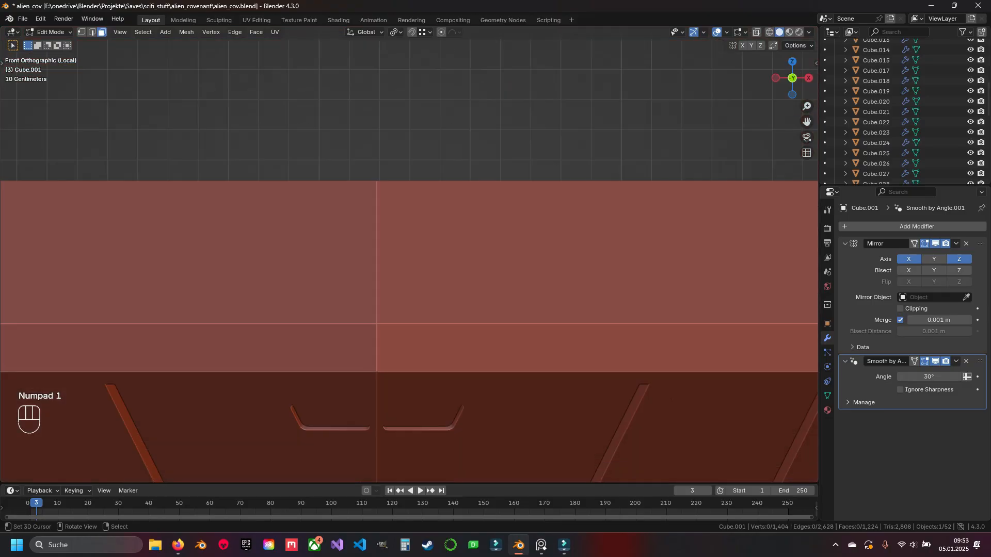
key("z")
scroll(409, 254, "down", 6)
middle_click_drag(409, 254, 461, 388, "shift")
middle_click_drag(176, 183, 377, 311, "shift")
scroll(409, 255, "up", 5)
scroll(320, 280, "up", 3)
scroll(320, 280, "down", 1)
key("2")
scroll(246, 205, "up", 3)
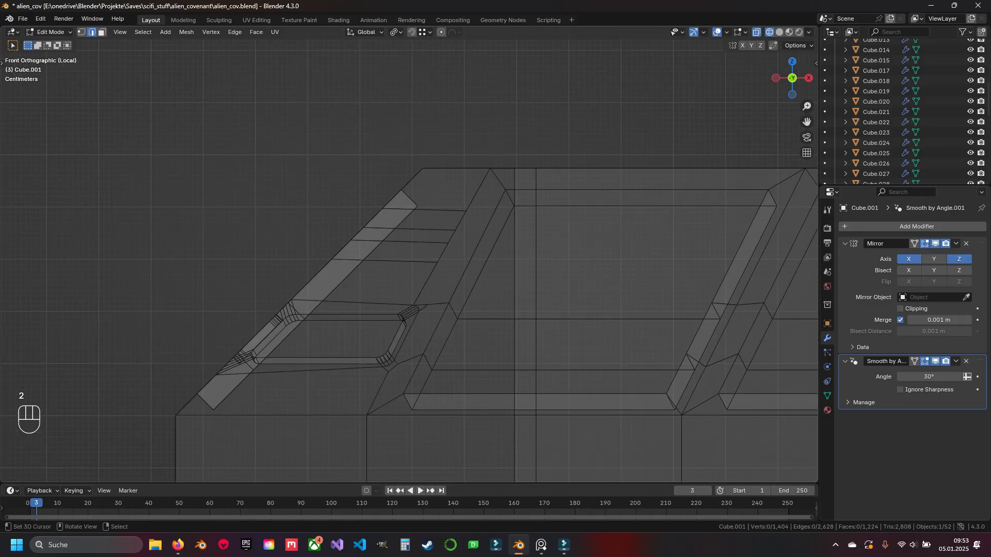
key("c")
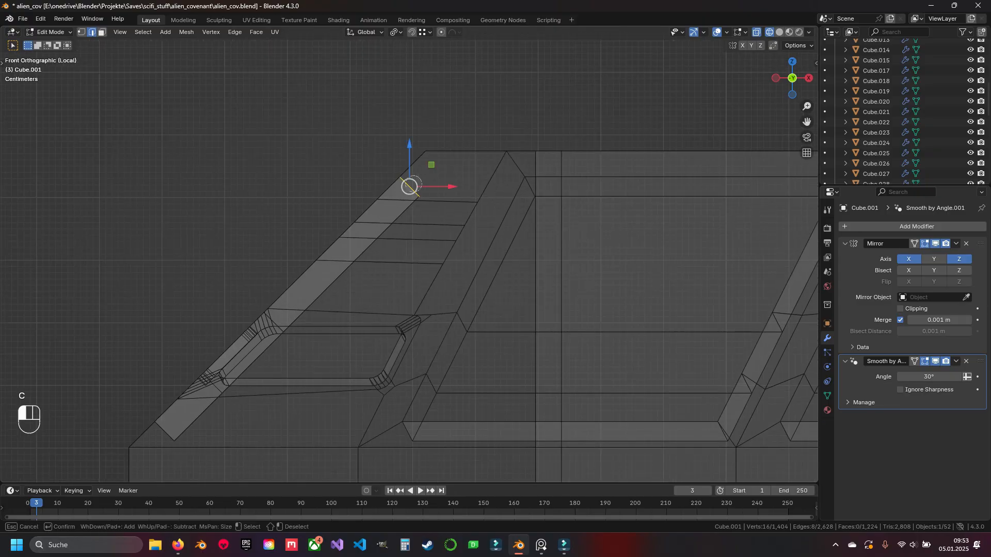
key("Escape")
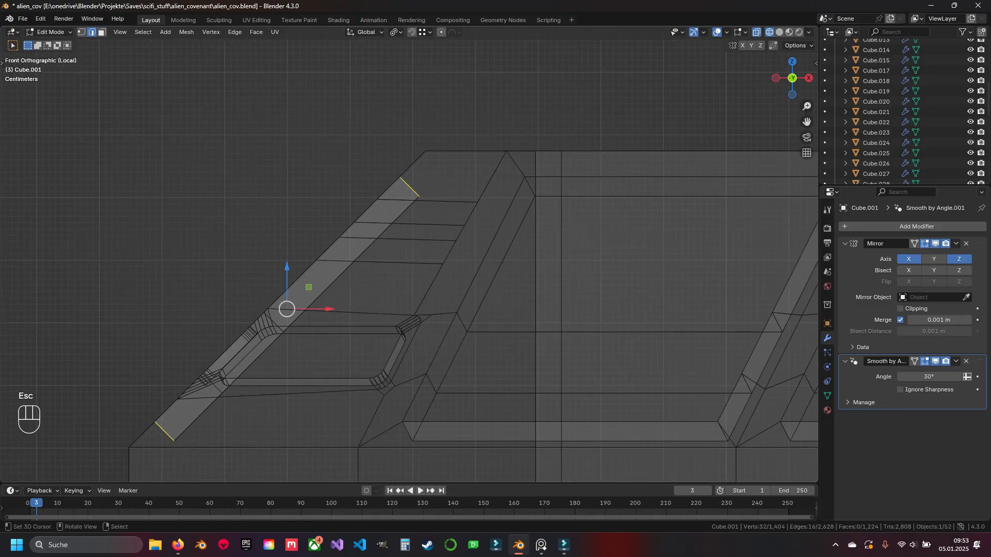
- Add the short upper recess corner edges on both sides of a panel divider to the selection
scroll(279, 253, "down", 7)
middle_click_drag(409, 248, 335, 293, "shift")
scroll(335, 294, "up", 5)
key("2")
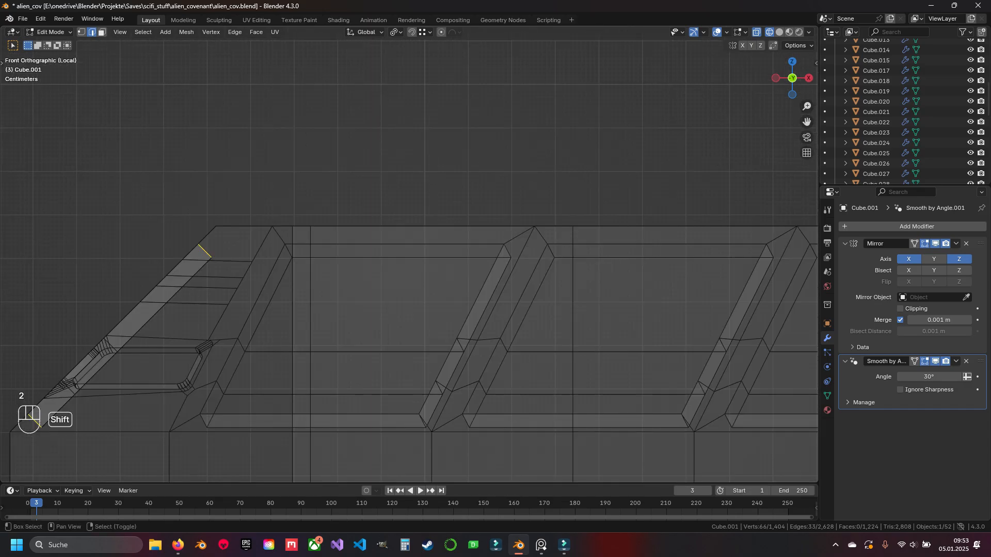
scroll(550, 242, "up", 4)
key("c")
left_click(436, 272)
key("Escape")
key("c")
left_click(373, 234)
key("Escape")
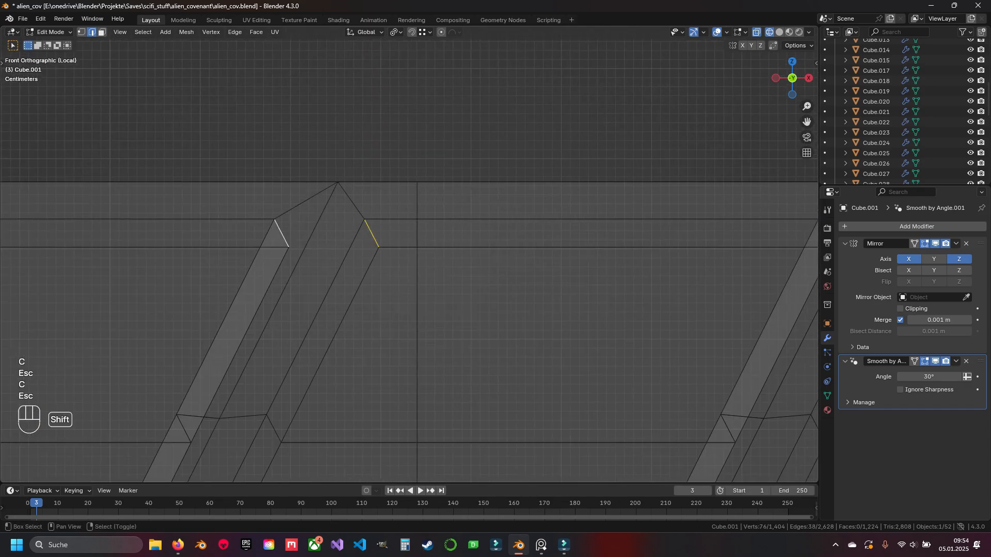
- Continue along the rim and add the short upper recess corner edges at the following panel dividers to the selection
scroll(372, 234, "down", 4)
middle_click_drag(722, 258, 206, 242, "shift")
scroll(409, 253, "up", 3)
middle_click_drag(557, 253, 446, 251, "shift")
middle_click_drag(741, 252, 77, 251, "shift")
key("c")
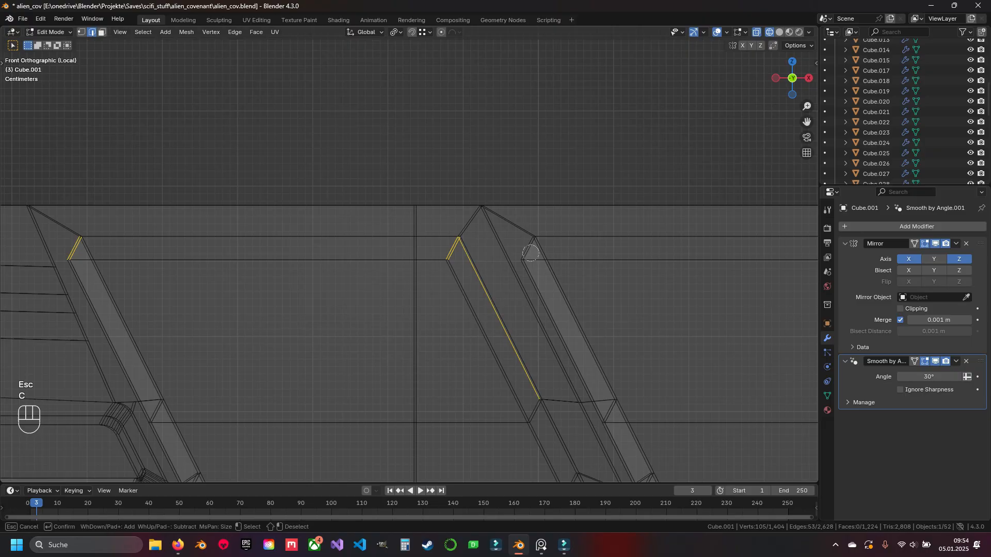
left_click(524, 253)
key("Escape")
middle_click_drag(524, 253, 379, 243, "shift")
key("c")
left_click(376, 237)
key("Escape")
- Add the last panel's upper recess corner edges to the selection and deselect the stray long vertical edge
middle_click_drag(645, 242, 309, 246, "shift")
key("c")
left_click(466, 232)
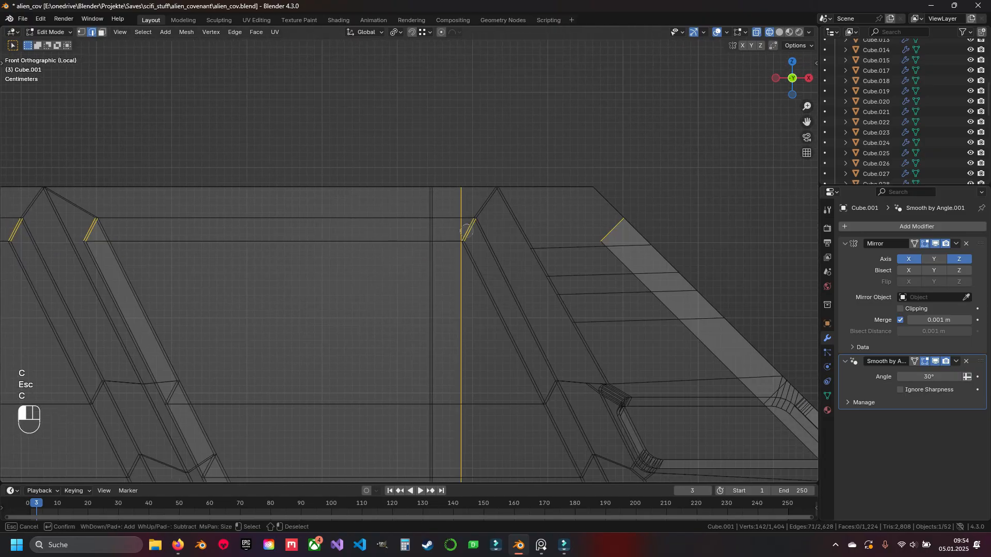
left_click(459, 300, "shift")
key("Escape")
- Add the short lower recess corner edges on both sides of the first panel divider to the edge selection
middle_click_drag(567, 449, 530, 236, "shift")
key("c")
left_click(579, 315)
key("Escape")
scroll(578, 314, "up", 6)
middle_click_drag(578, 314, 355, 122, "shift")
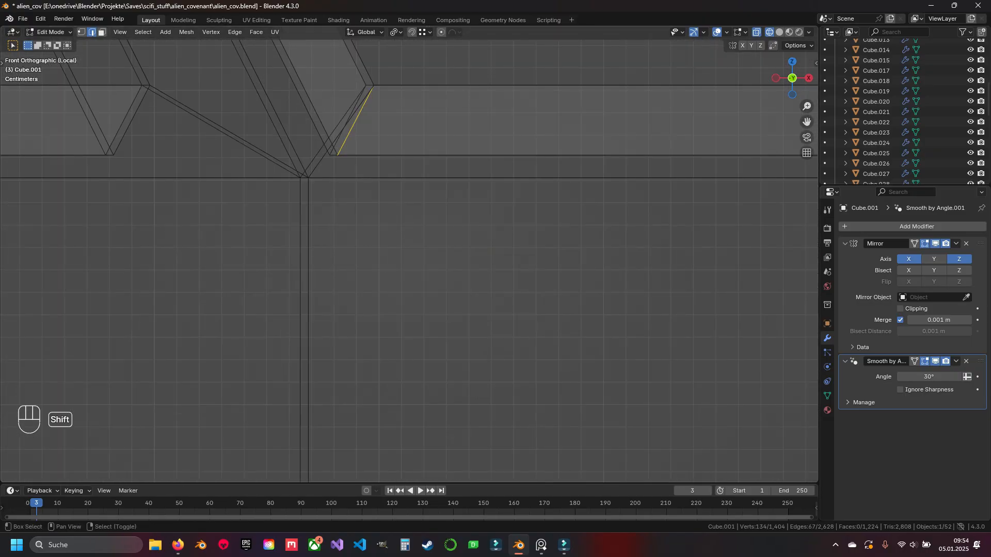
key("c")
left_click(128, 121)
key("Escape")
- Continue along the rim and add the short lower recess corner edges at the neighbouring panel divider
scroll(409, 206, "down", 7)
key("c")
key("Escape")
scroll(530, 207, "up", 7)
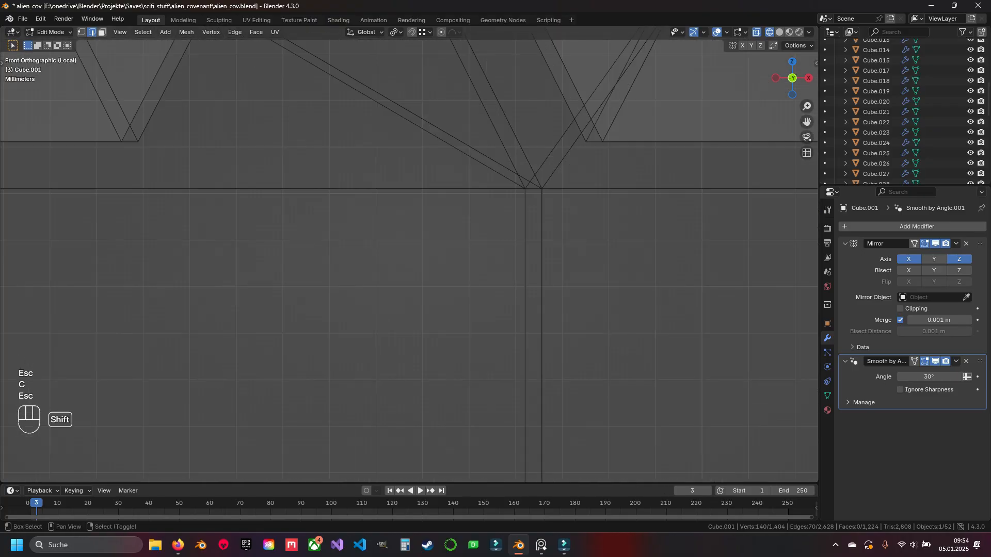
middle_click_drag(546, 247, 319, 246, "shift")
key("c")
key("Escape")
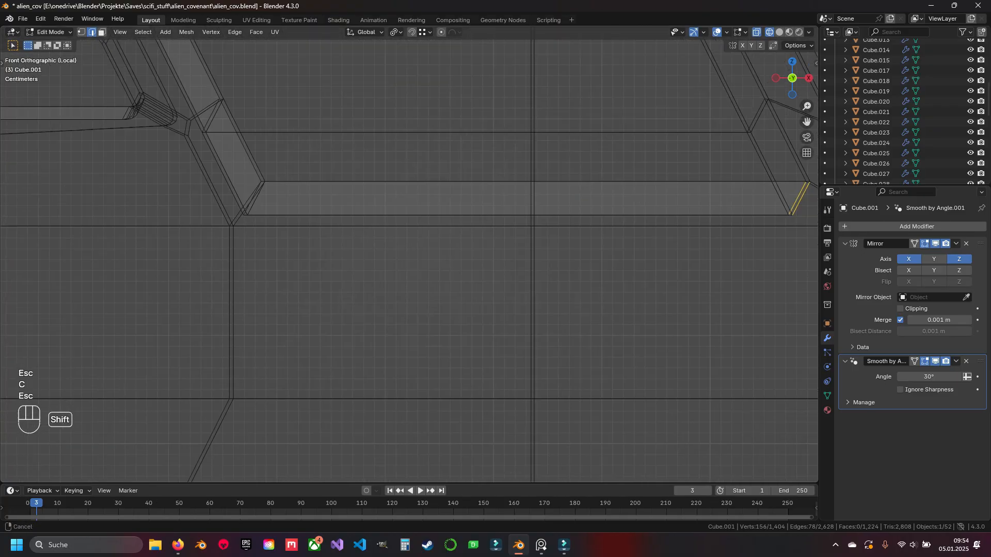
- Add the lower recess corner edges at the far end of the wide panel and past the next divider
middle_click_drag(798, 195, 282, 155, "shift")
middle_click_drag(670, 247, 126, 253, "shift")
left_click(424, 288, "shift")
key("c")
key("Escape")
key("c")
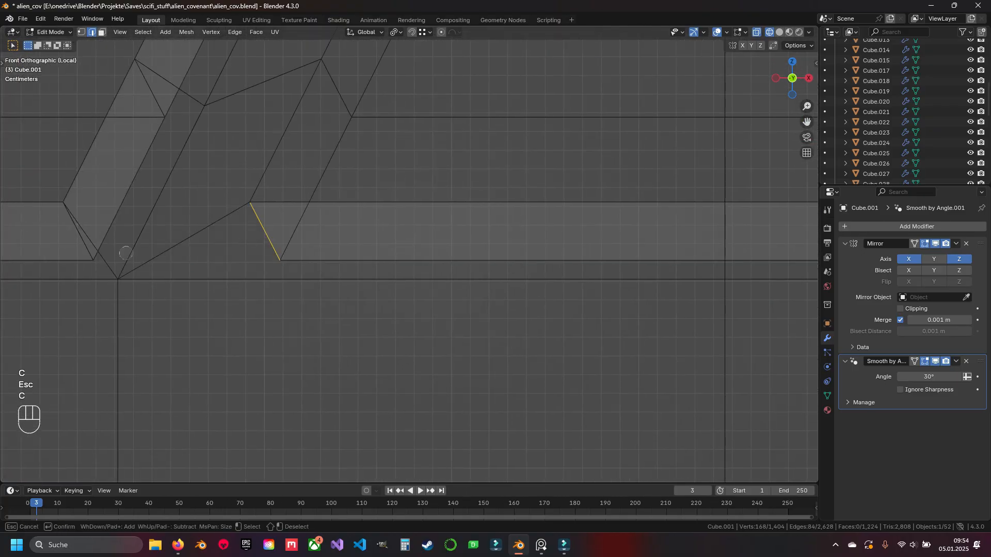
- Add the remaining lower recess corner edges, including those of the last panel beside the outer slanted end
key("Escape")
scroll(258, 233, "down", 6)
scroll(464, 216, "up", 4)
key("c")
mouse_move(748, 227)
middle_mouse_down("shift")
mouse_move(428, 222)
mouse_move(757, 218)
middle_mouse_up("shift")
key("Escape")
scroll(498, 213, "down", 4)
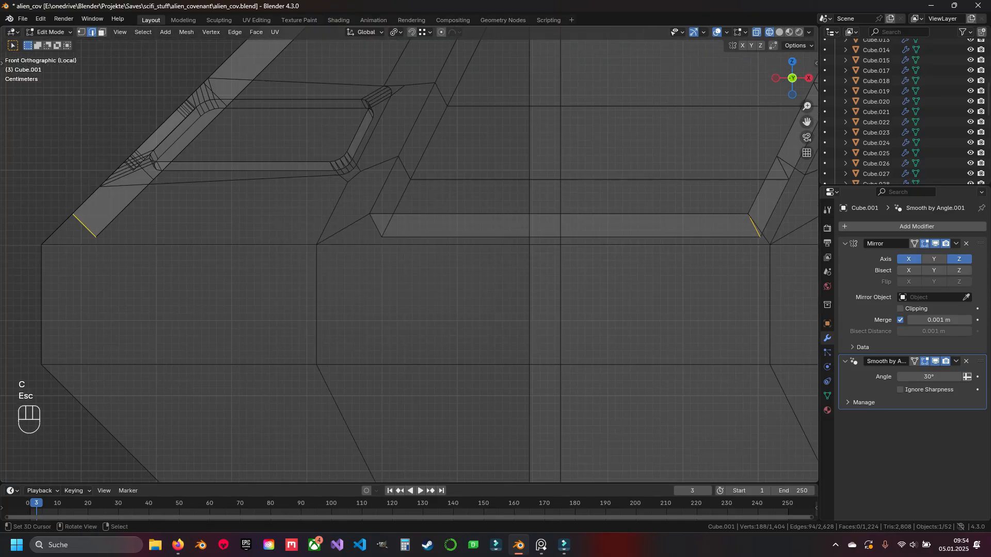
key("c")
left_click(354, 215)
key("Escape")
- Return to solid shading and bevel all selected recess corner edges with 6 segments and an offset of about 0.07 m
scroll(356, 222, "down", 8)
middle_click_drag(356, 222, 402, 268)
key("z")
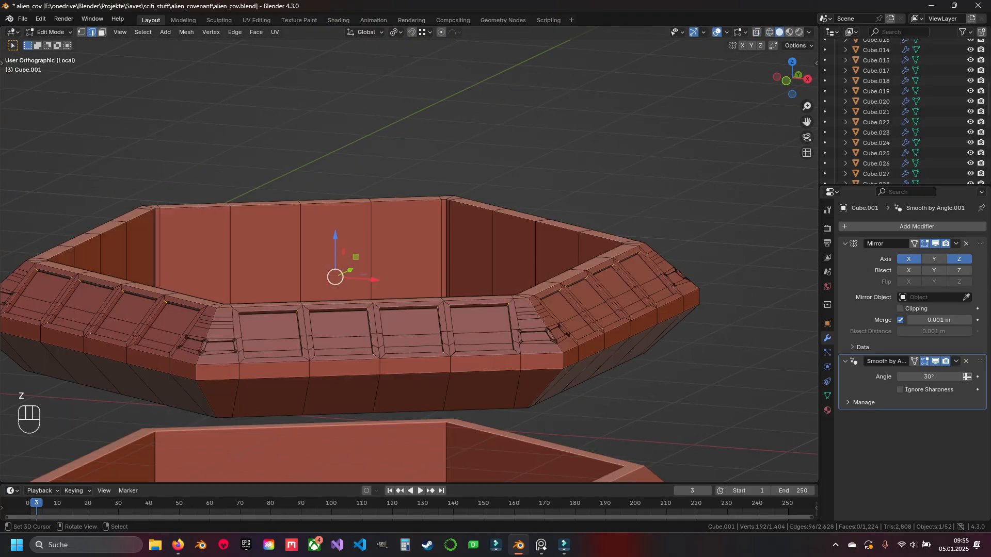
middle_click_drag(258, 335, 462, 218, "shift")
middle_click_drag(345, 266, 316, 278)
scroll(308, 287, "up", 4)
scroll(409, 254, "up", 1)
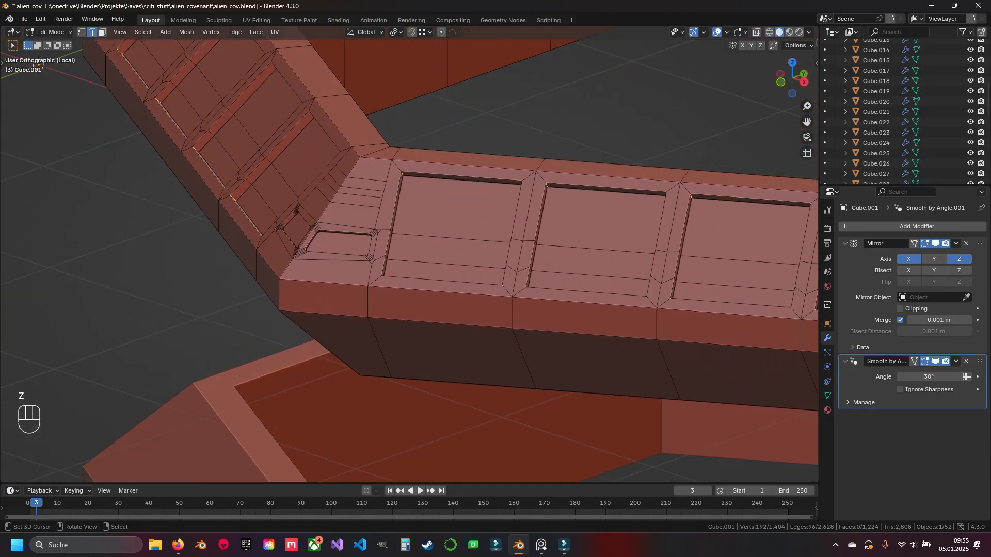
key("ctrl+b")
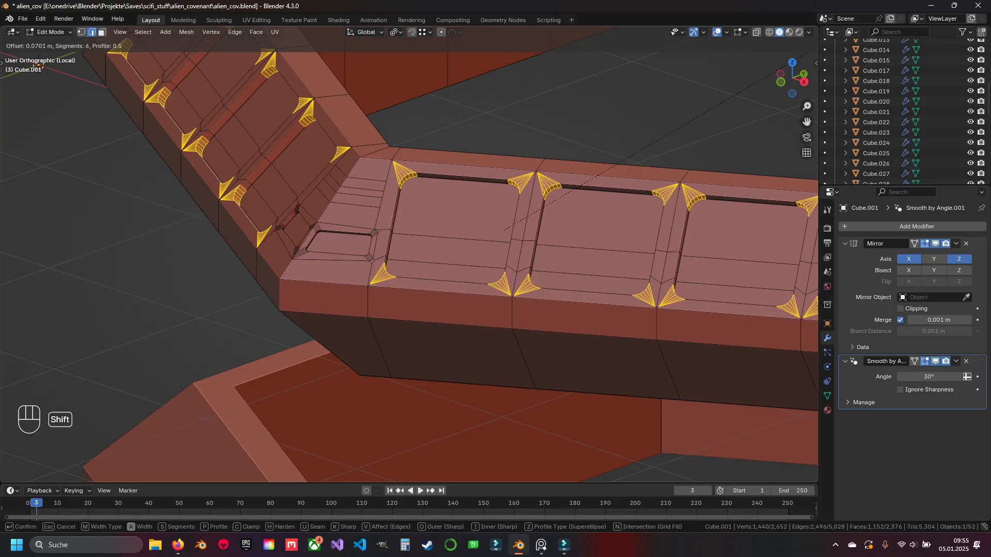
left_click(518, 222)
- Return to object mode, leave the local view and save the file
key("Tab")
scroll(517, 223, "down", 7)
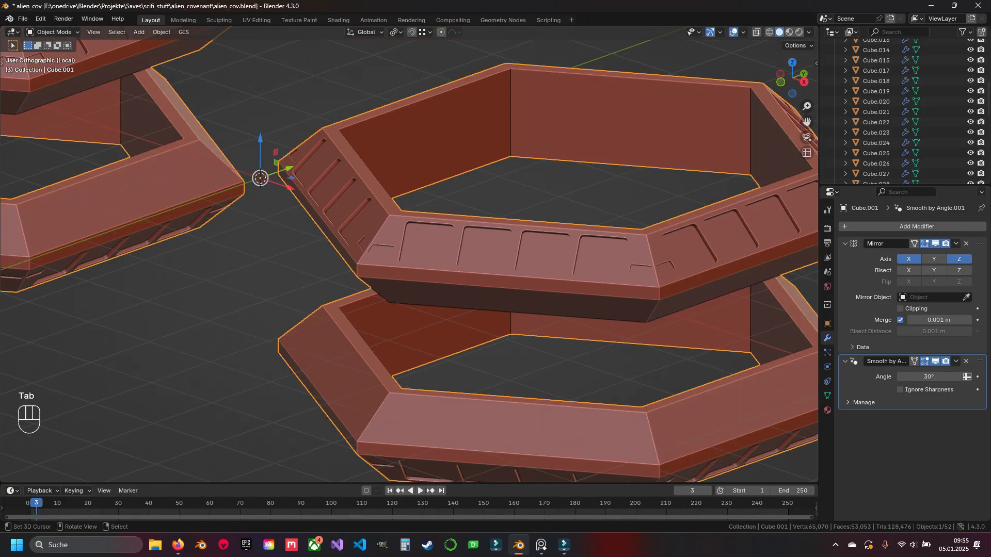
key("a")
key("ctrl+s")
middle_click_drag(517, 223, 763, 180)
key("KP_Divide")
key("ctrl+s")
- Select the hexagonal rim together with its X-shaped braces and isolate both objects in local view
scroll(637, 219, "up", 2)
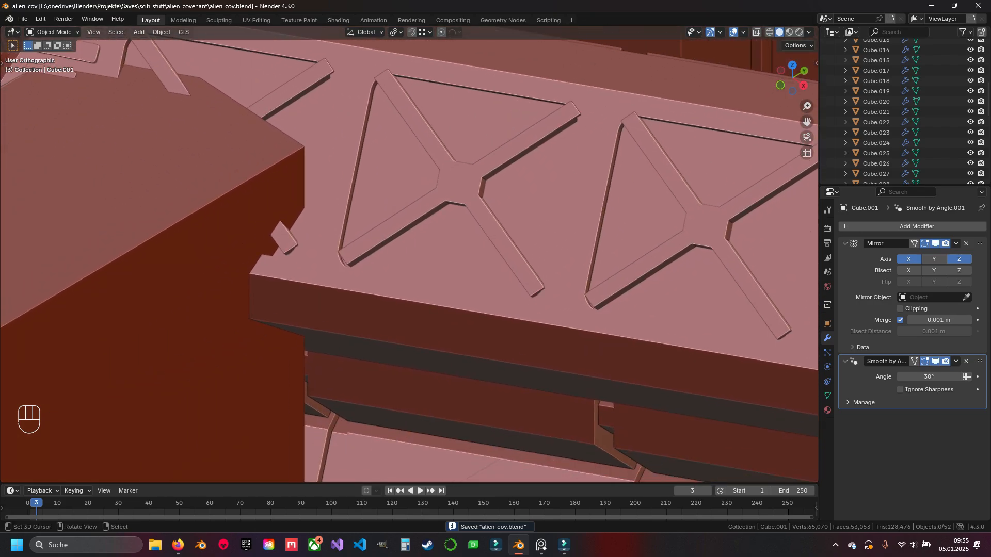
right_click(461, 183)
scroll(461, 184, "down", 5)
right_click(470, 235)
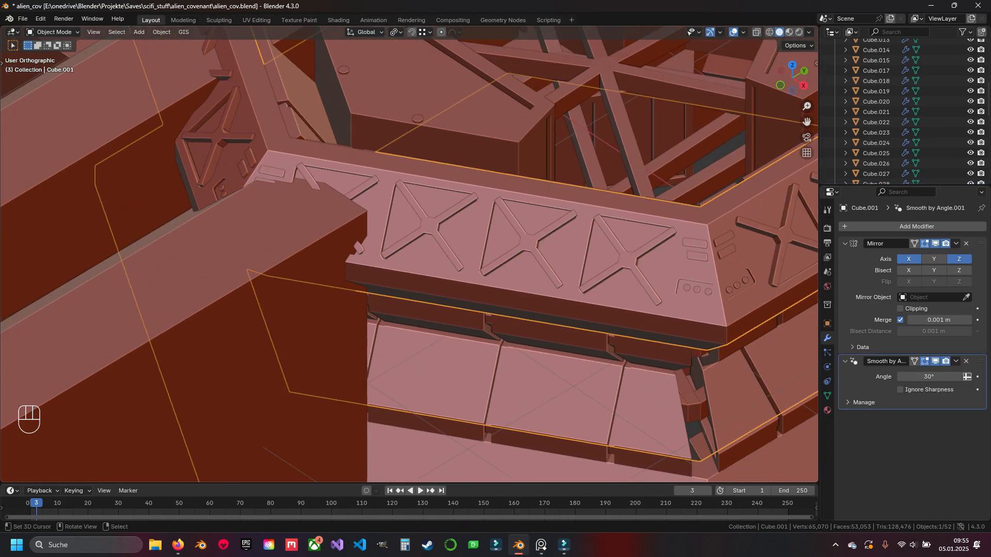
right_click(447, 244, "shift")
key("KP_Divide")
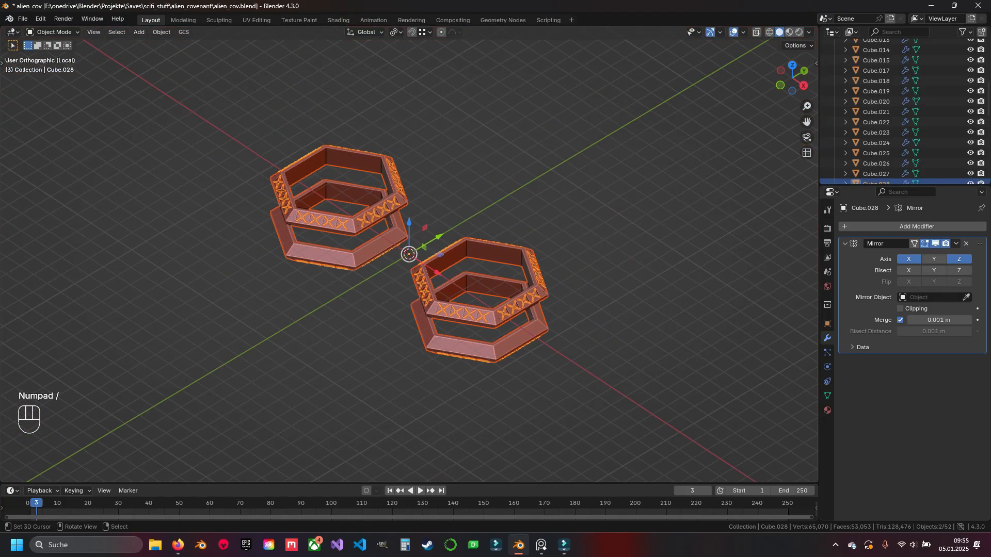
- Examine how the X-shaped braces sit in the rim's panel recesses, from standard views and from several angles
middle_click_drag(446, 243, 409, 199, "shift")
scroll(408, 255, "up", 4)
key("KP_7")
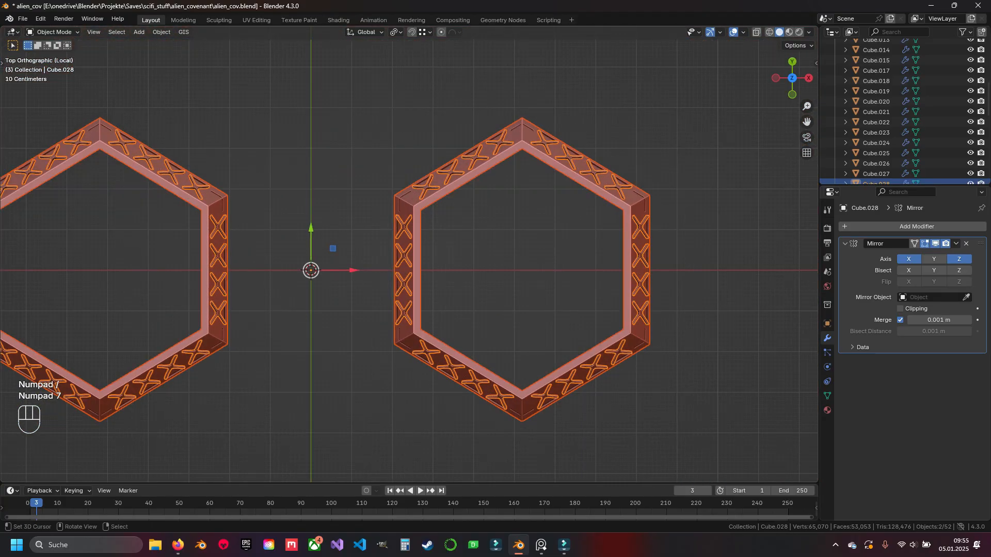
key("KP_1")
key("Tab")
middle_click_drag(409, 254, 567, 289)
scroll(476, 274, "up", 8)
key("Tab")
right_click(522, 258)
right_click(523, 258)
key("Tab")
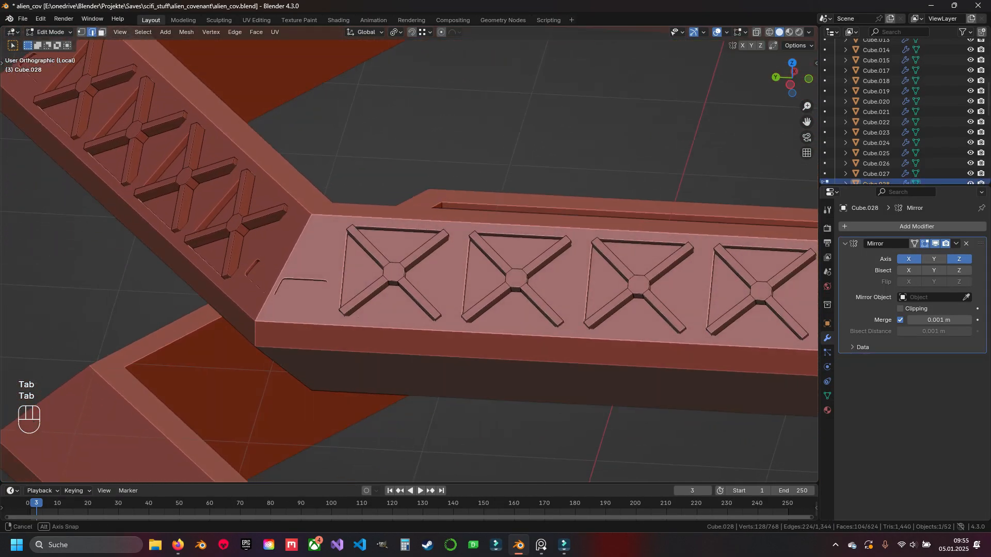
key("Tab")
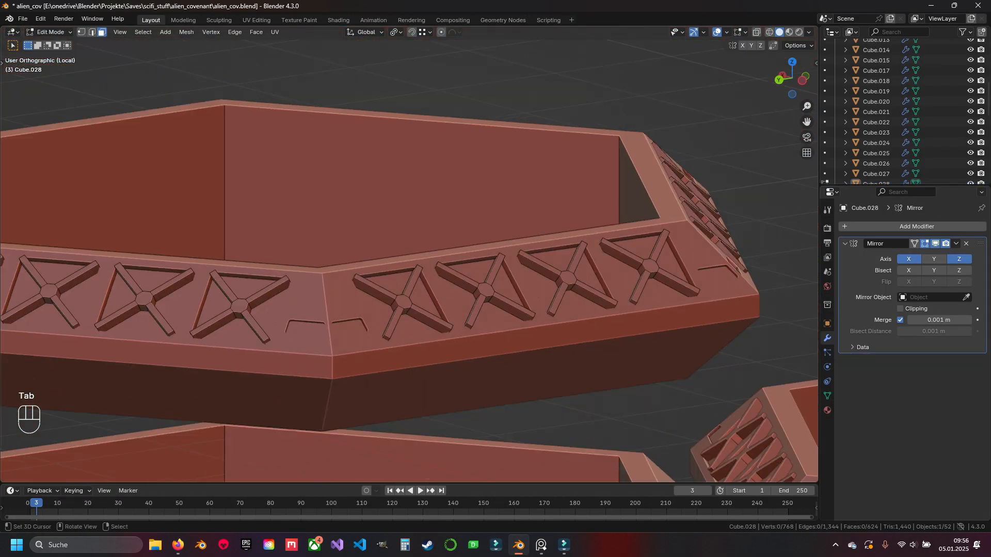
key("a")
middle_click_drag(567, 278, 327, 277)
middle_click_drag(224, 251, 125, 191)
scroll(410, 254, "up", 1)
middle_click_drag(304, 263, 354, 288, "shift")
scroll(363, 258, "down", 4)
key("Tab")
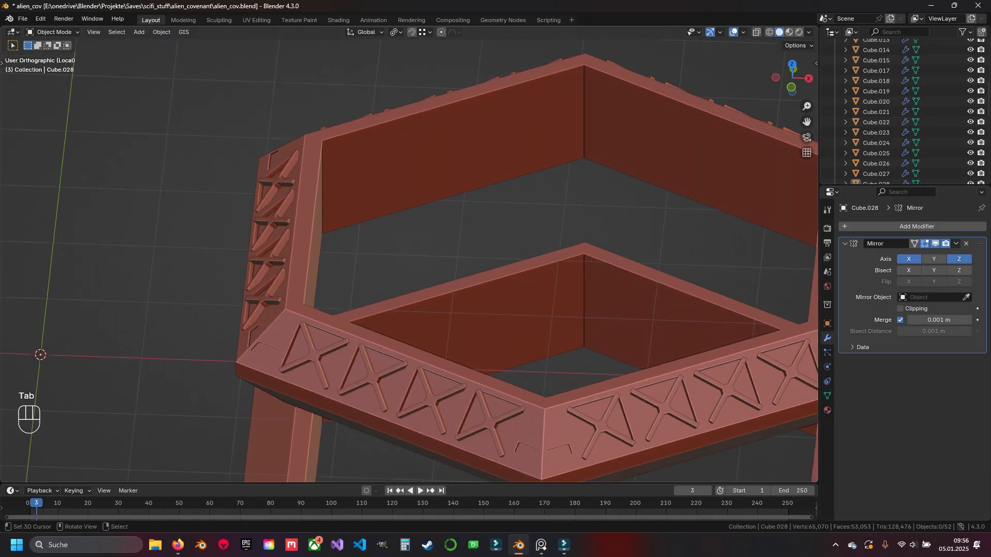
- In the rim's mesh, select the middle vertical edges of the inner walls and snap the 3D cursor to the selection
right_click(361, 337)
key("Tab")
middle_click_drag(361, 335, 326, 327)
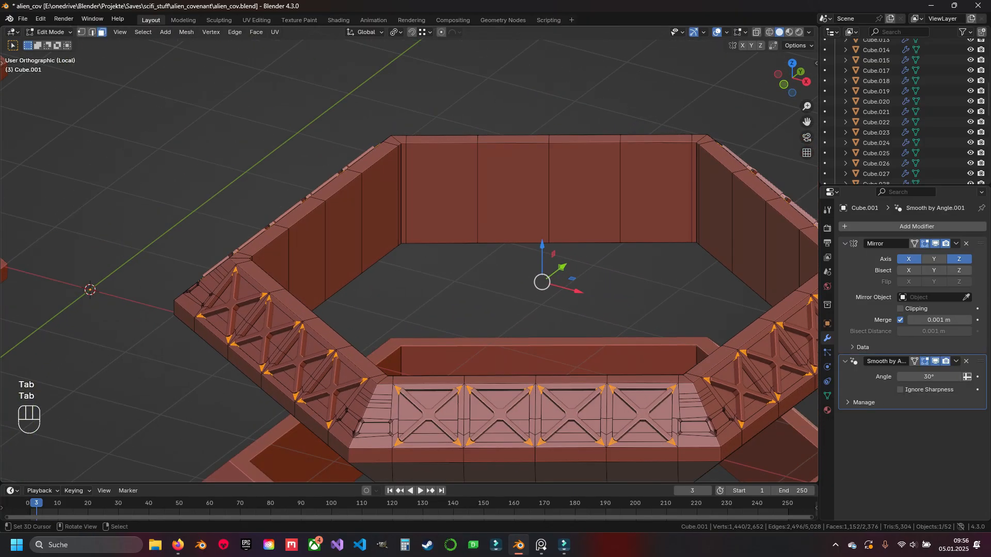
key("2")
right_click(325, 253)
middle_click_drag(325, 254, 401, 252)
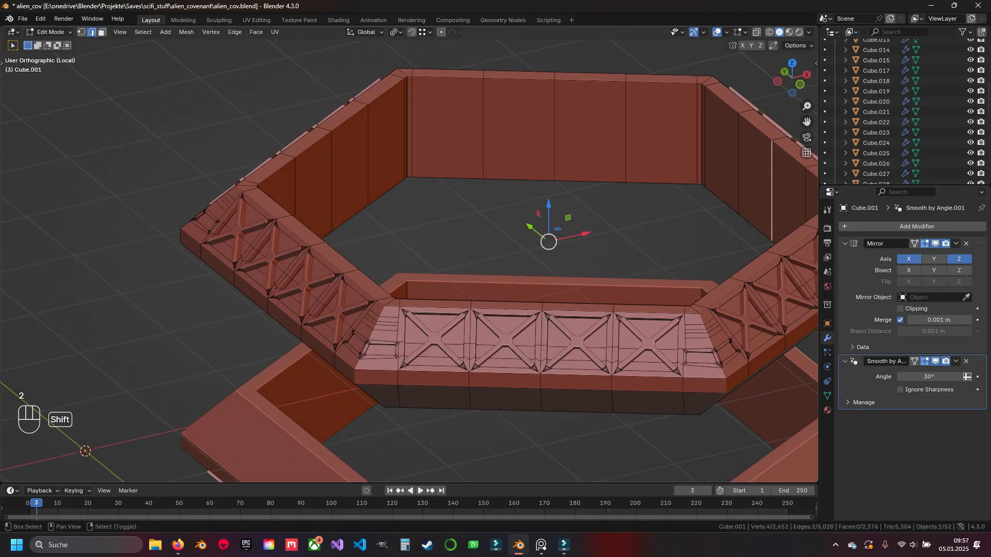
right_click(331, 178, "shift")
middle_click_drag(331, 178, 464, 182)
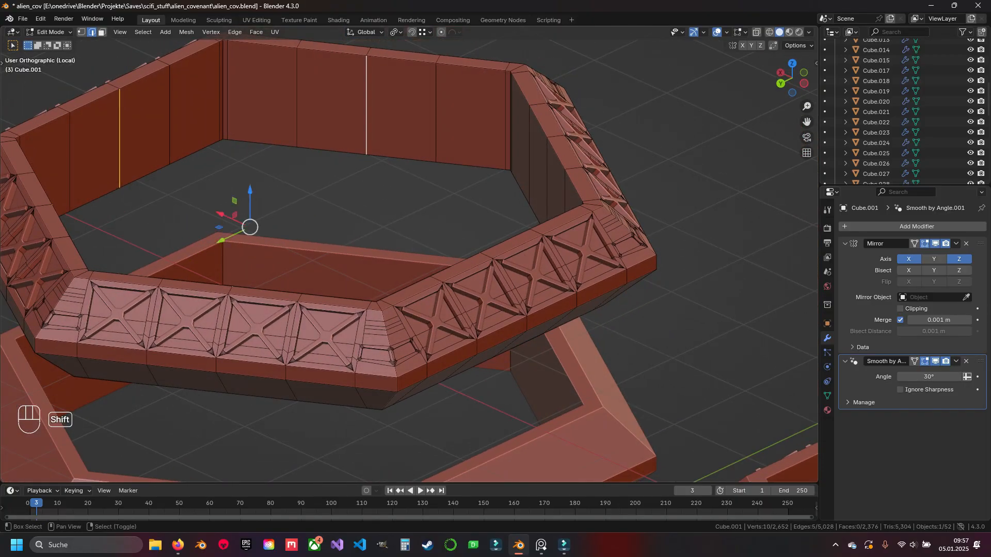
middle_click_drag(365, 122, 423, 125)
key("shift+s")
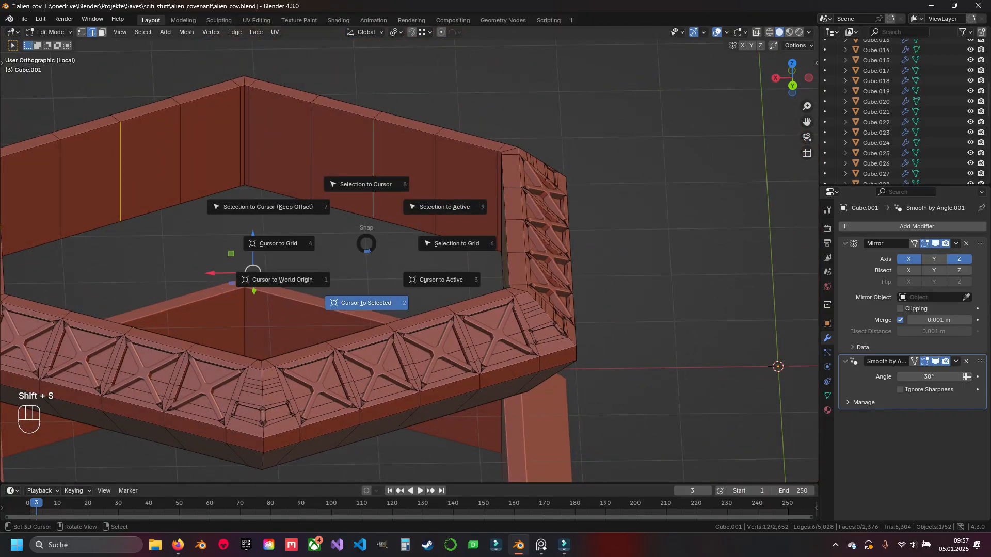
left_click(366, 303)
- Select all geometry of the X-brace object, set the pivot point to Individual Origins and scale the braces
middle_click_drag(366, 303, 262, 303)
key("Tab")
right_click(327, 301)
key("Tab")
middle_click_drag(327, 301, 245, 301)
key("a")
key("a")
middle_click_drag(330, 301, 321, 293)
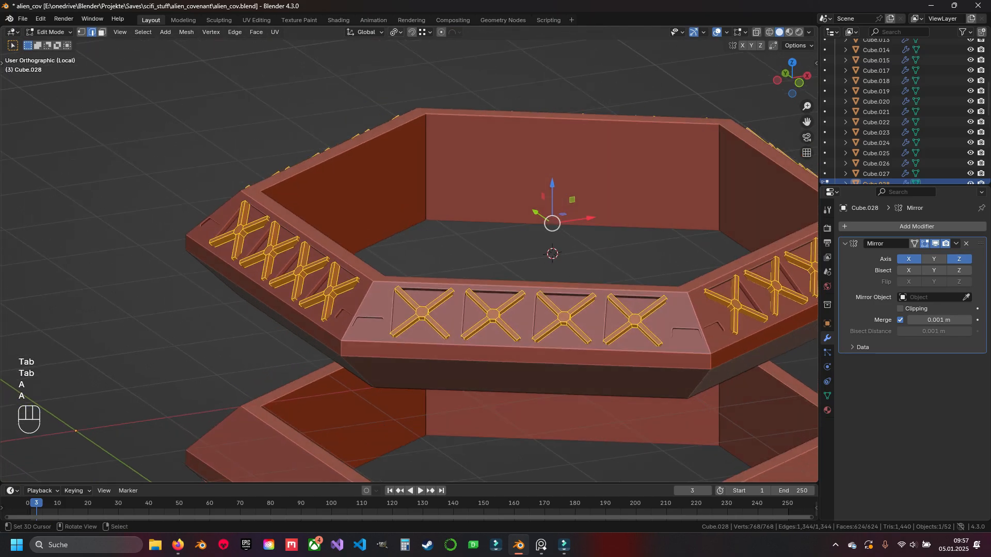
left_click(396, 32)
left_click(420, 79)
scroll(370, 268, "up", 3)
middle_click_drag(454, 289, 344, 269, "shift")
key("s")
left_click(512, 211)
- In top view, select one complete X-brace on the rim's vertical side using linked selection
scroll(512, 212, "down", 4)
middle_click_drag(512, 211, 650, 216)
key("KP_7")
middle_click_drag(222, 308, 417, 399, "shift")
scroll(273, 292, "up", 3)
key("Tab")
key("Tab")
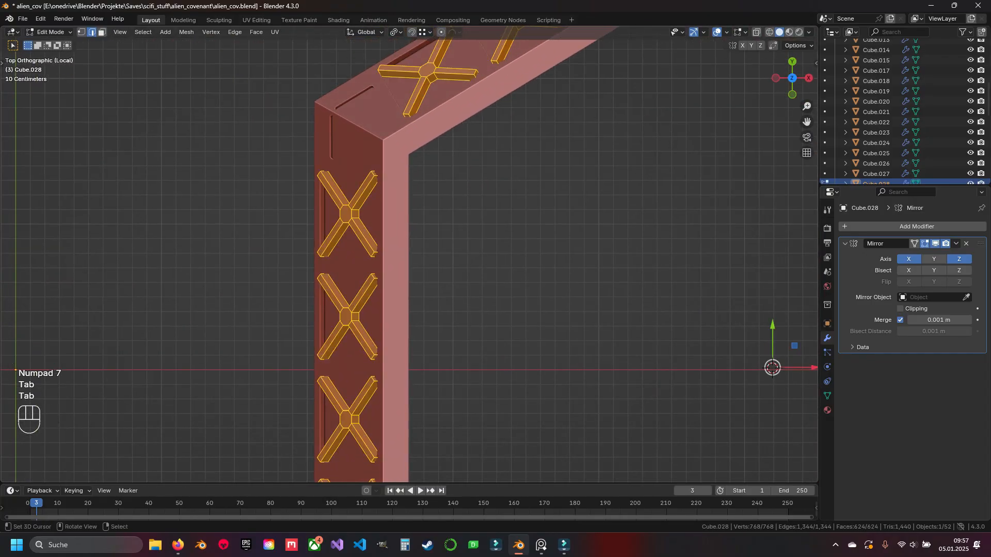
left_click_drag(315, 179, 368, 237)
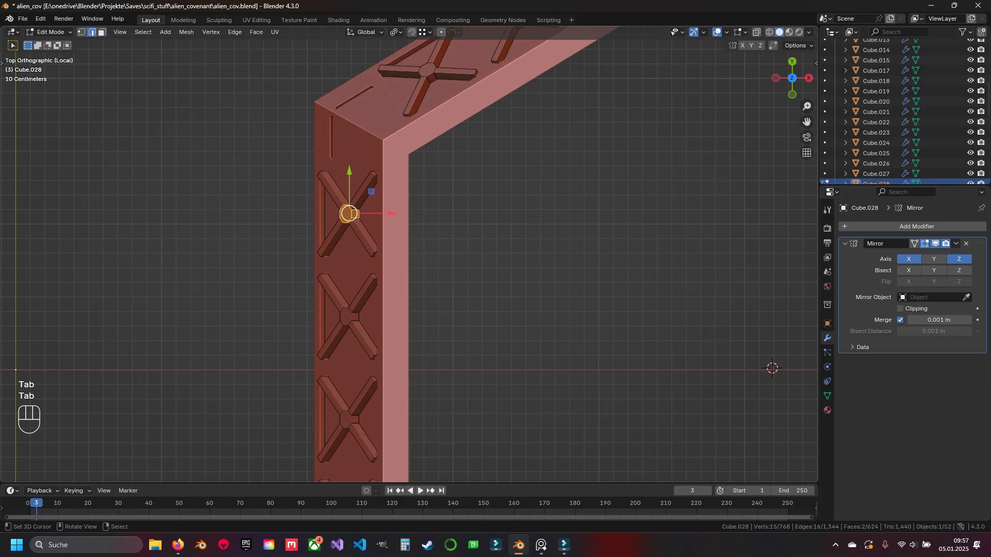
key("ctrl+l")
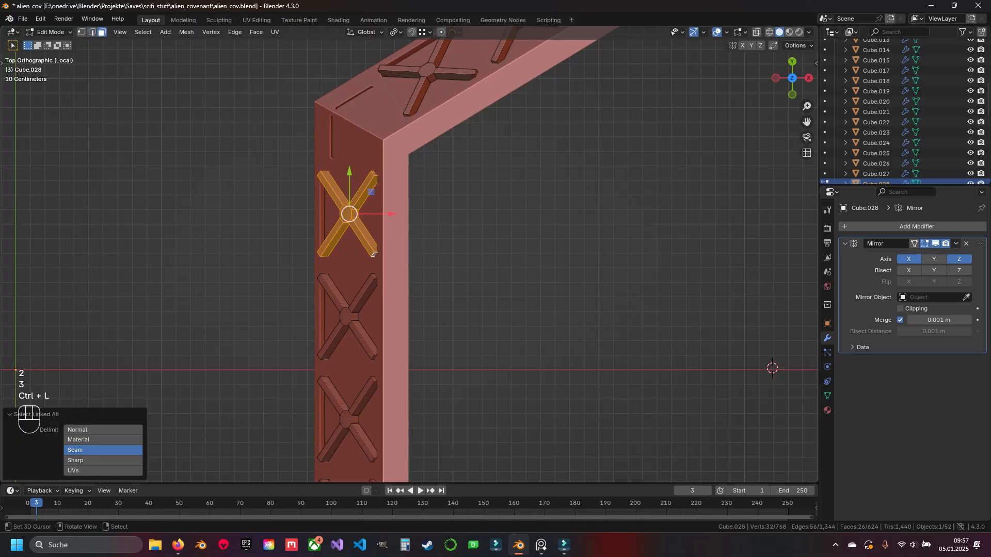
- Separate the selected X-brace into its own object and save the file
key("p")
left_click(392, 241)
key("Tab")
key("a")
key("ctrl+s")
- Open the separated X-brace in edit mode and select the end face of one upper arm
right_click(362, 232)
middle_click_drag(361, 232, 495, 201)
scroll(495, 201, "up", 3)
key("Tab")
middle_click_drag(465, 232, 361, 242)
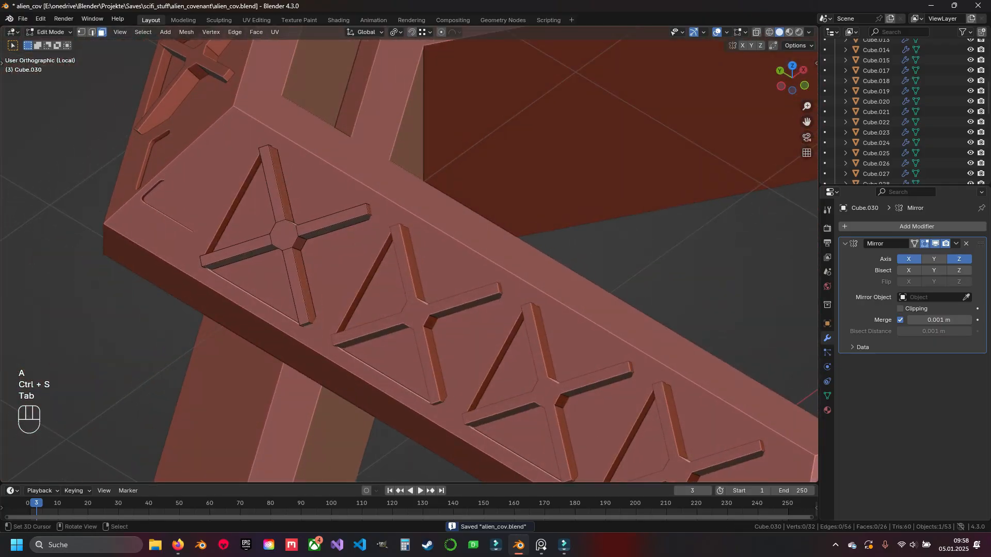
scroll(407, 260, "up", 3)
middle_click_drag(335, 169, 408, 165)
middle_click_drag(615, 176, 396, 230)
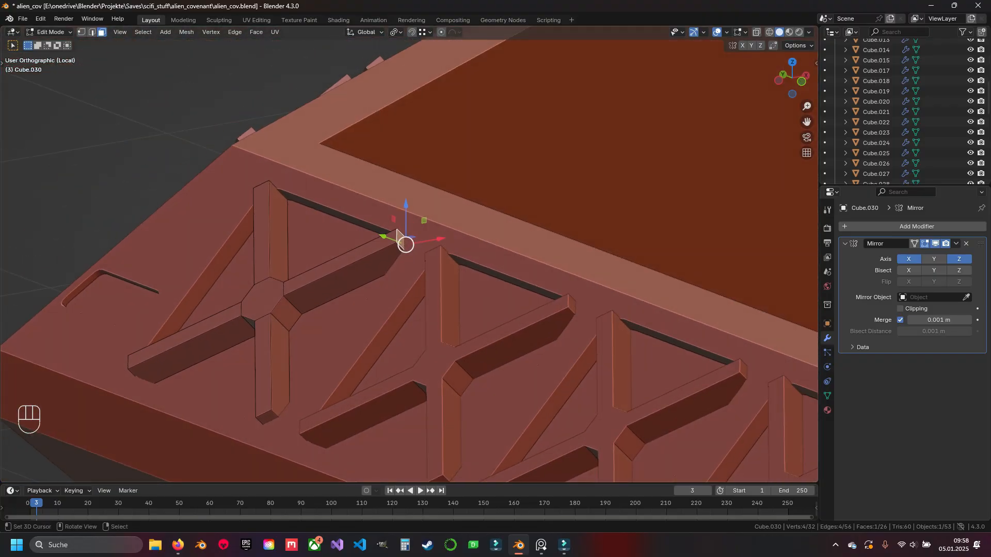
left_click(365, 32)
left_click(356, 85)
middle_click_drag(381, 171, 370, 174)
key("e")
key("Escape")
middle_click_drag(392, 245, 442, 272)
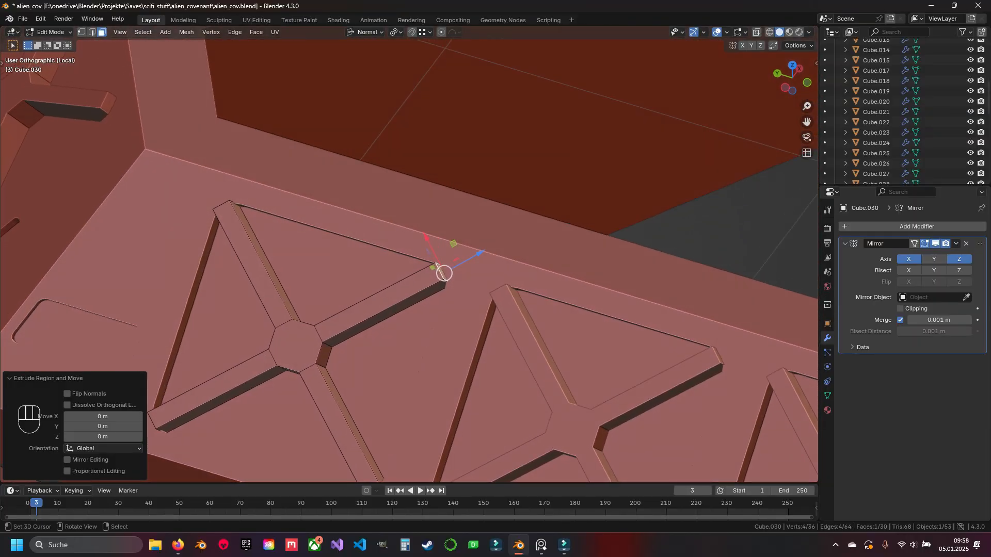
left_click(365, 32)
left_click(356, 64)
key("ctrl+z")
key("a")
left_click(439, 271)
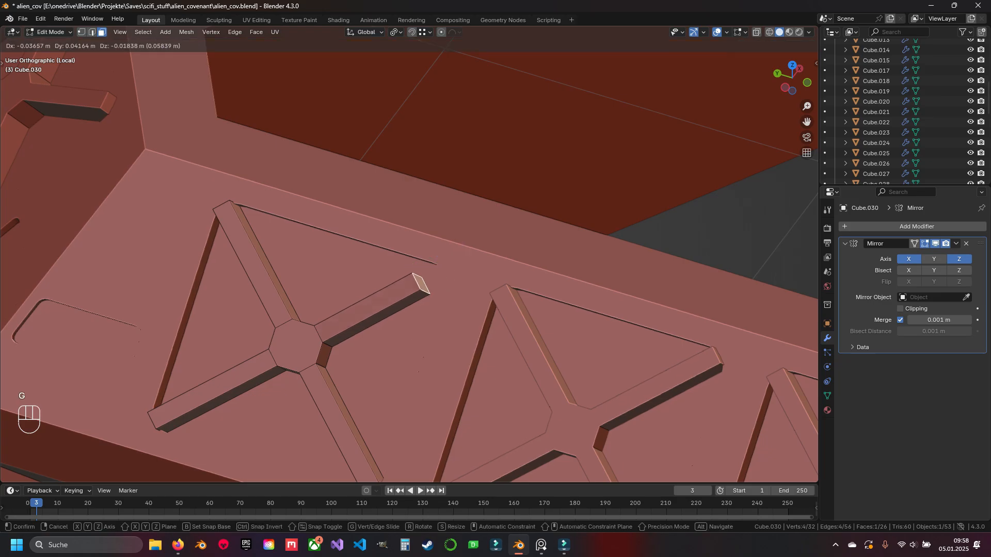
key("g")
key("Escape")
- Extrude the upper arm's end face in place with no offset
scroll(448, 267, "up", 2)
key("e")
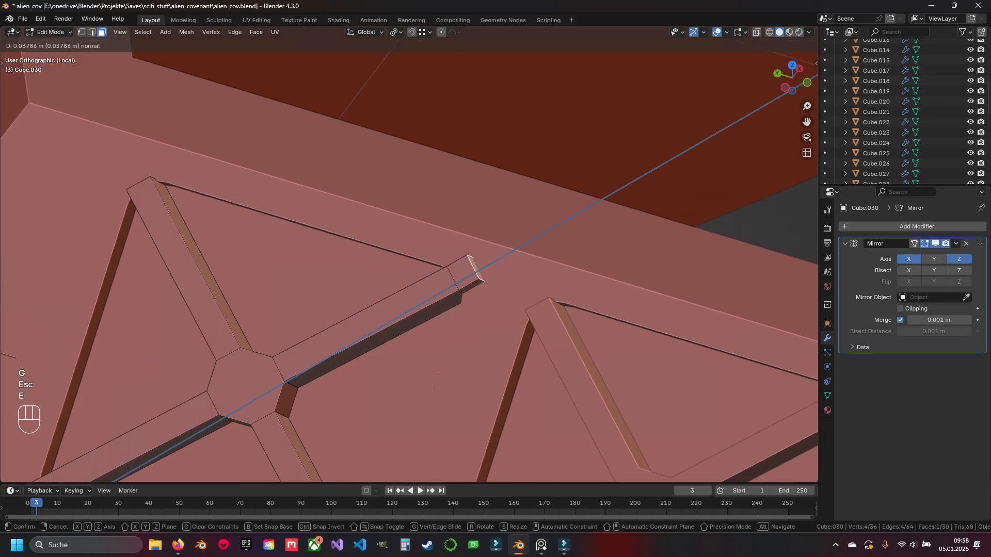
key("Escape")
middle_click_drag(456, 276, 433, 221, "shift")
scroll(447, 215, "up", 2)
- In edge mode, select the extruded end face's edges and set the pivot point to Active Element
key("2")
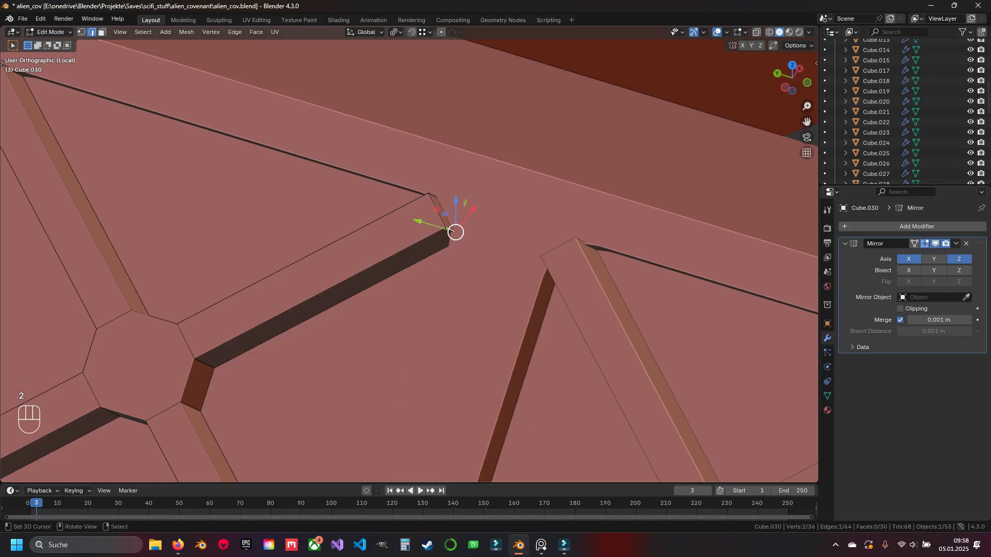
middle_click_drag(447, 215, 418, 249, "shift")
left_click(396, 32)
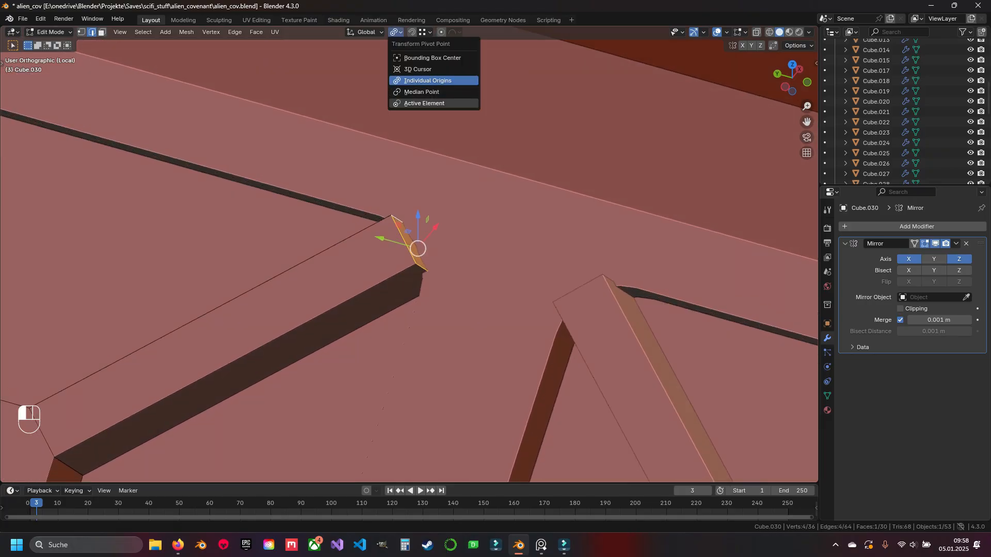
left_click(419, 103)
- Set the transform orientation to Normal for the extruded arm end
middle_click_drag(405, 225, 494, 244)
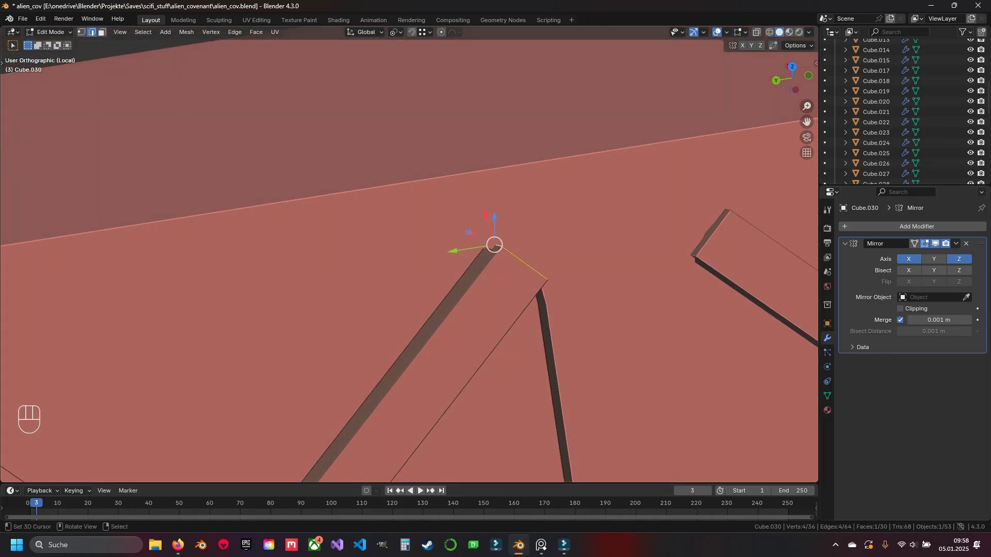
key("KP_7")
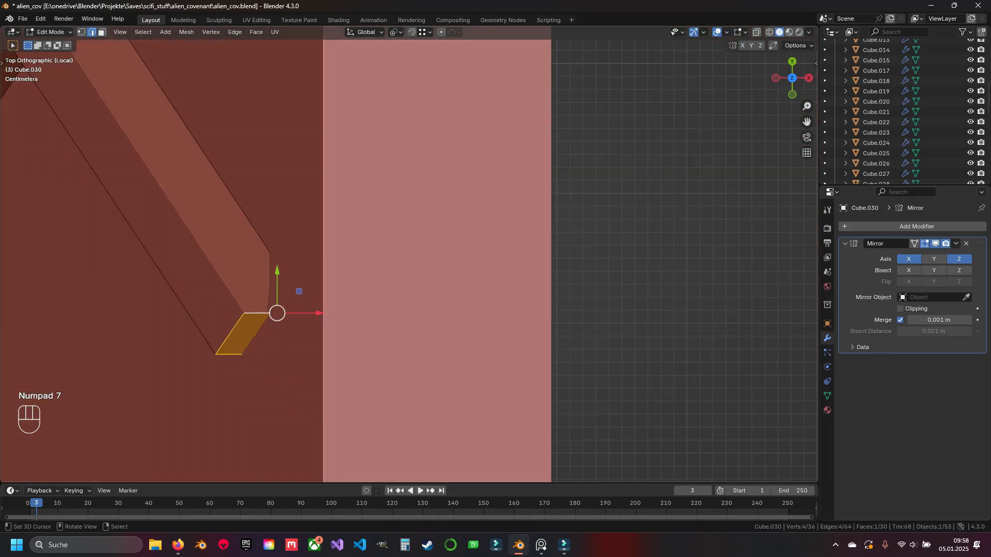
middle_click_drag(408, 289, 448, 176)
middle_click_drag(449, 176, 465, 233, "shift")
left_click(366, 32)
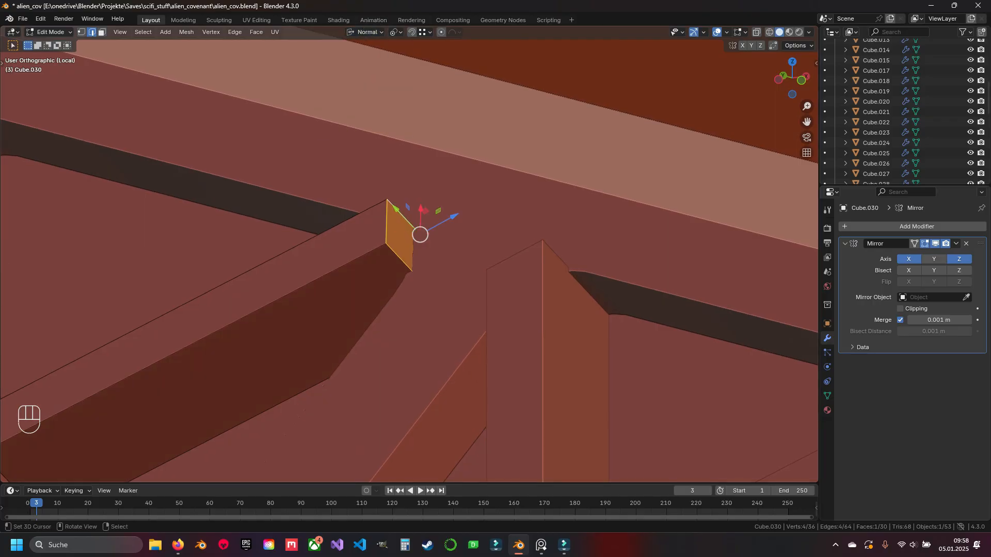
- Try to rotate the extruded arm end 90° about its normal Y axis
middle_click_drag(402, 201, 382, 202)
key("r")
key("y")
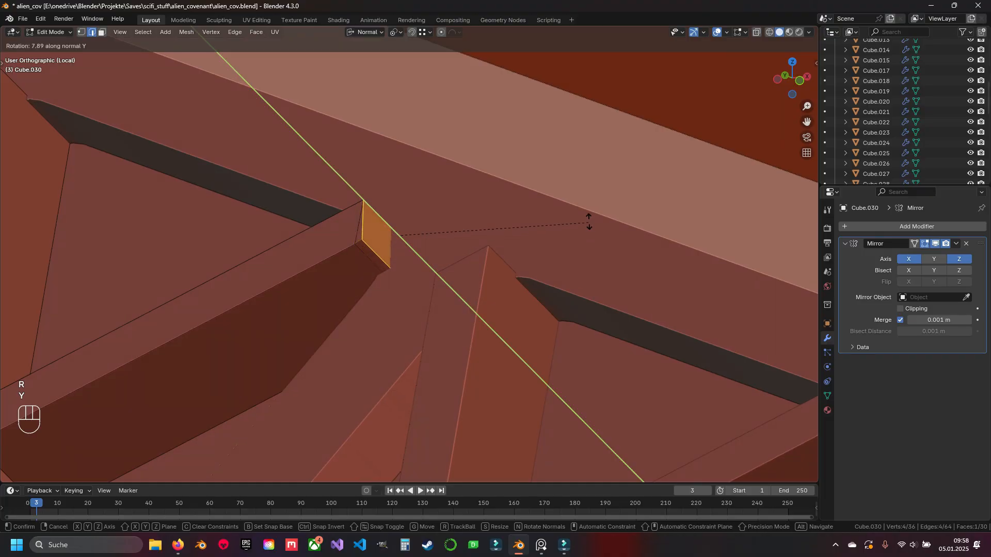
key("KP_9")
key("KP_0")
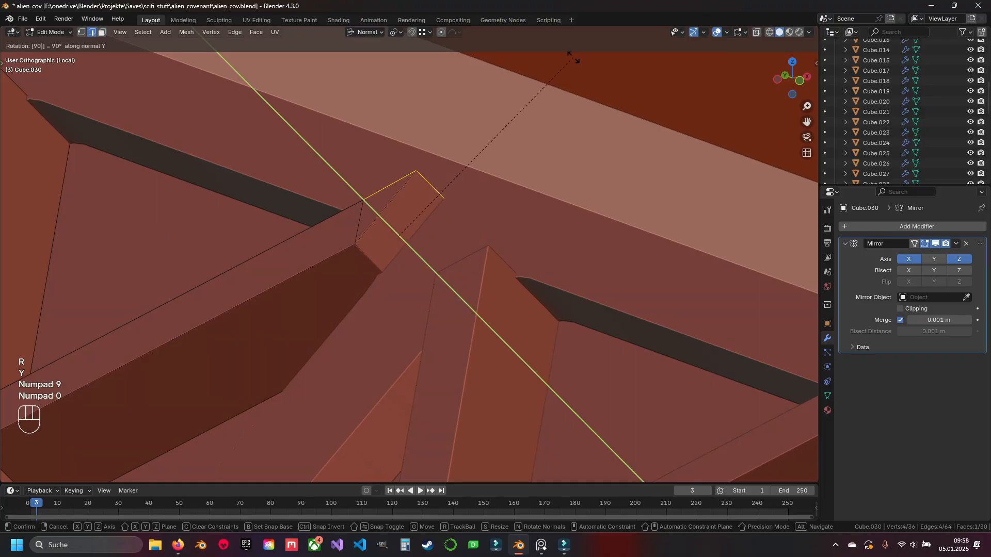
left_click(573, 58)
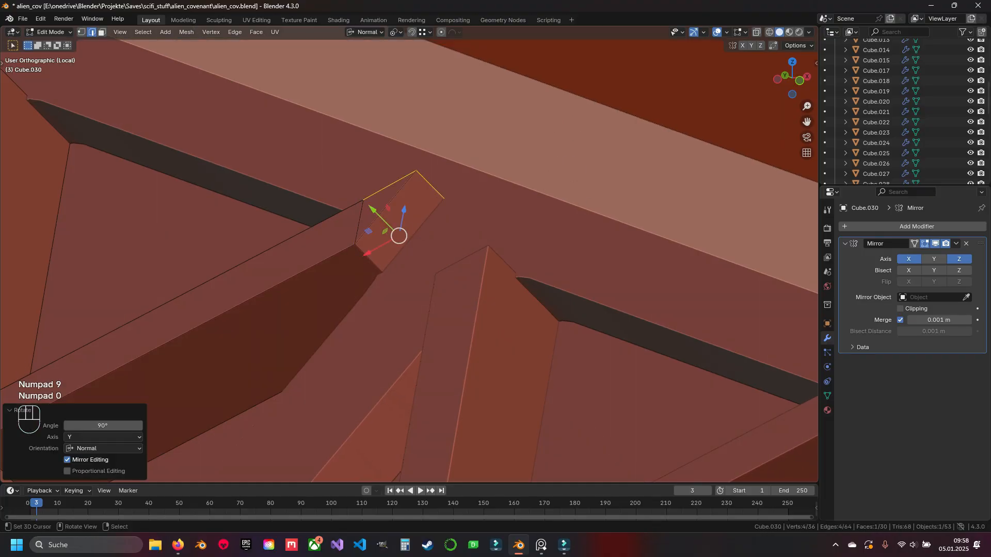
middle_click_drag(573, 58, 651, 72)
key("ctrl+z")
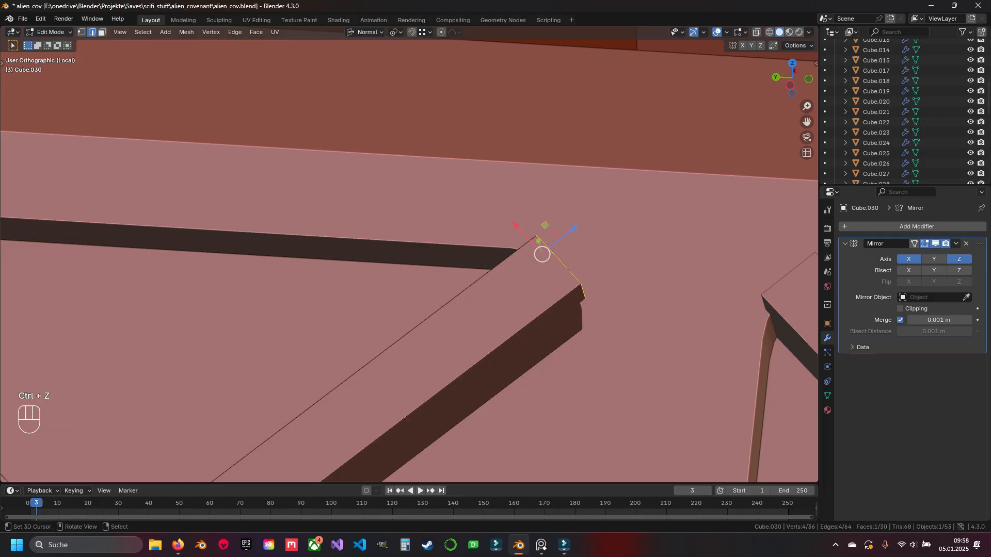
- Rotate the extruded arm end 45° about its normal Y axis
key("r")
key("y")
key("KP_4")
key("Return")
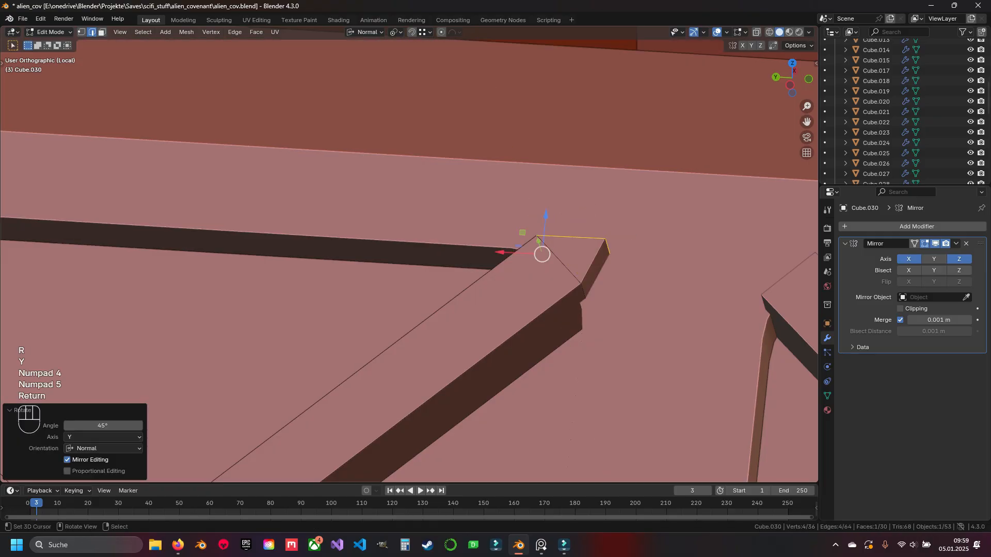
- Select the end face of the brace's other upper arm and extrude it in place with no offset
scroll(409, 255, "down", 3)
middle_click_drag(409, 254, 418, 309, "shift")
key("3")
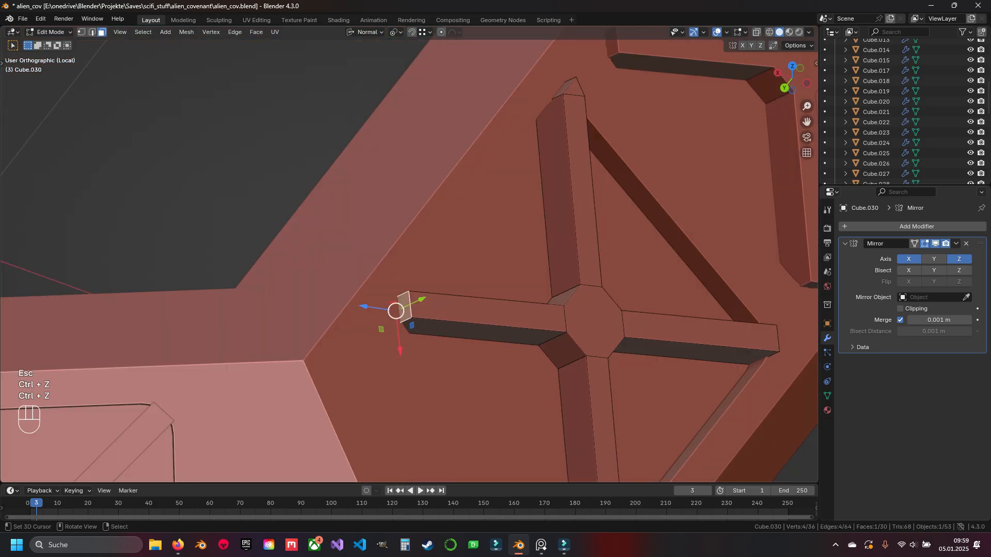
scroll(409, 255, "up", 3)
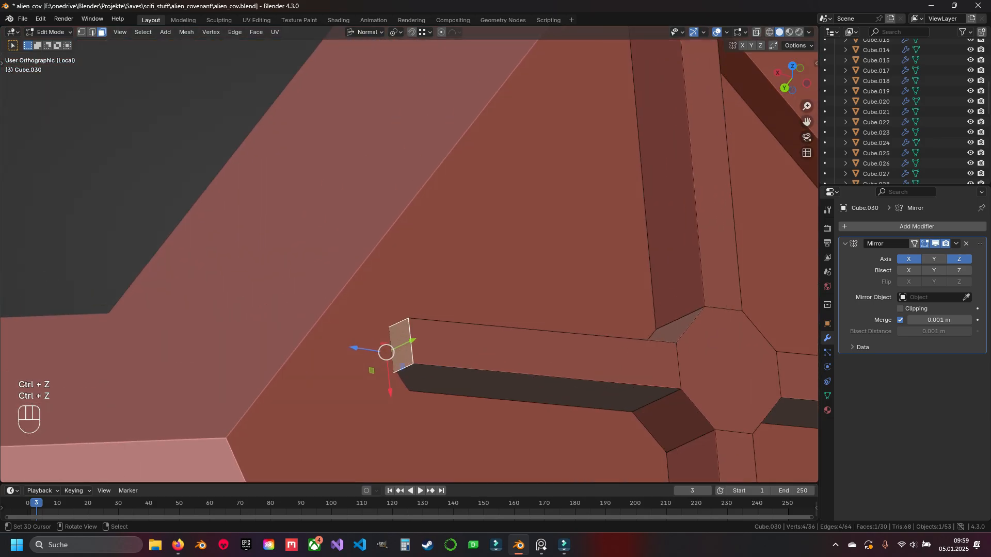
key("e")
key("Escape")
- In edge mode, rotate the second arm's extruded end 45° about its normal Y axis
middle_click_drag(409, 255, 435, 220)
key("2")
key("r")
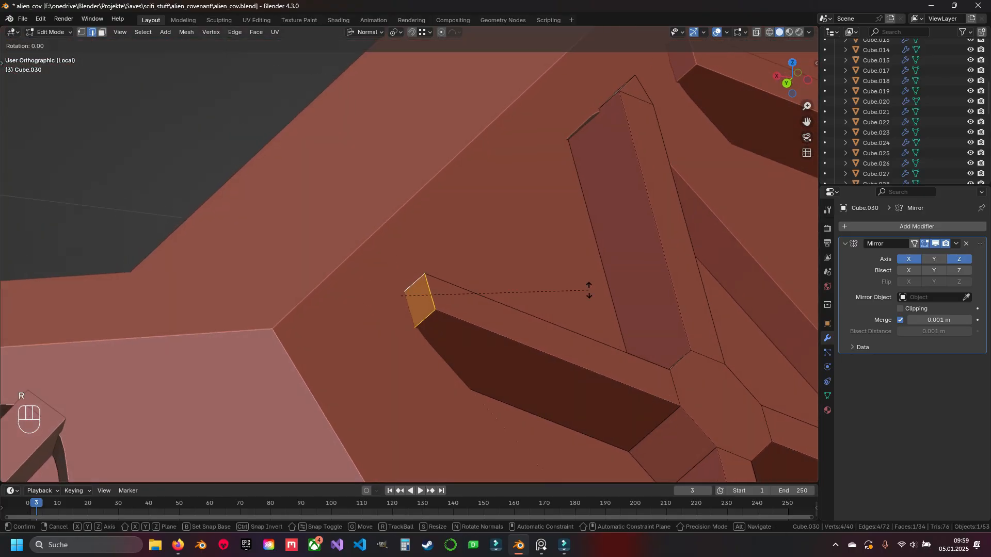
key("y")
key("Return")
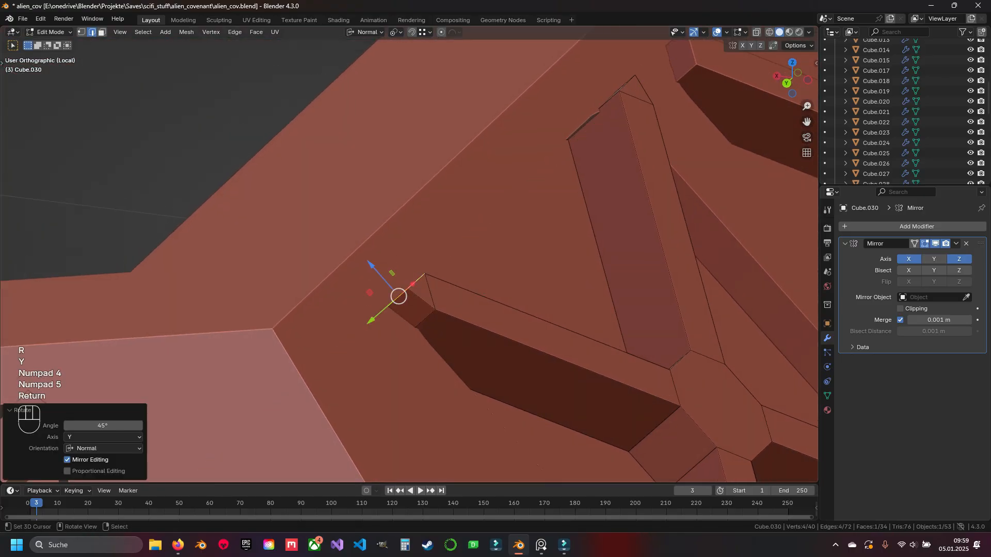
- Select the angled end faces of both arms and extrude them about 0.058 m along their normal to the panel's edge
key("3")
middle_click_drag(443, 248, 330, 302)
middle_click_drag(413, 289, 227, 255, "shift")
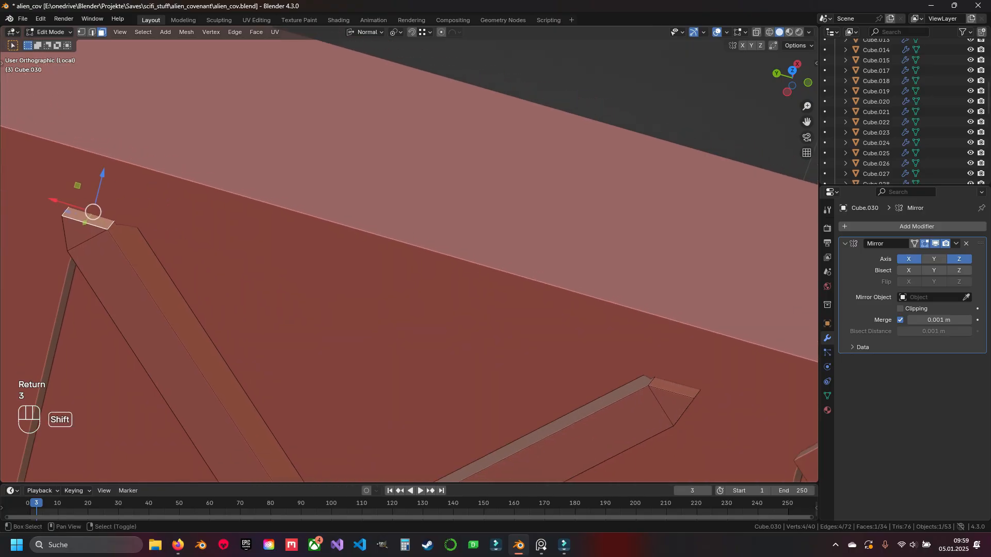
middle_click_drag(413, 258, 330, 309)
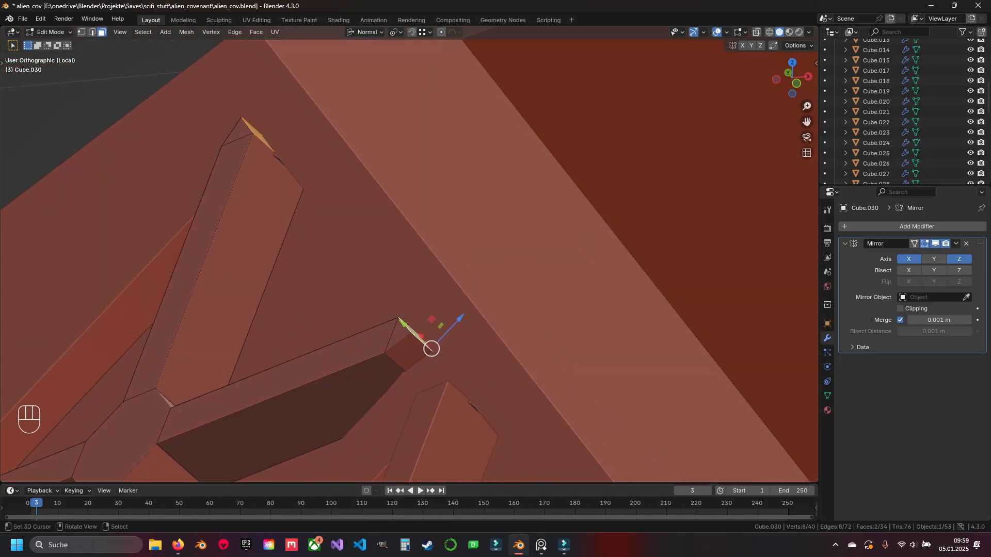
key("e")
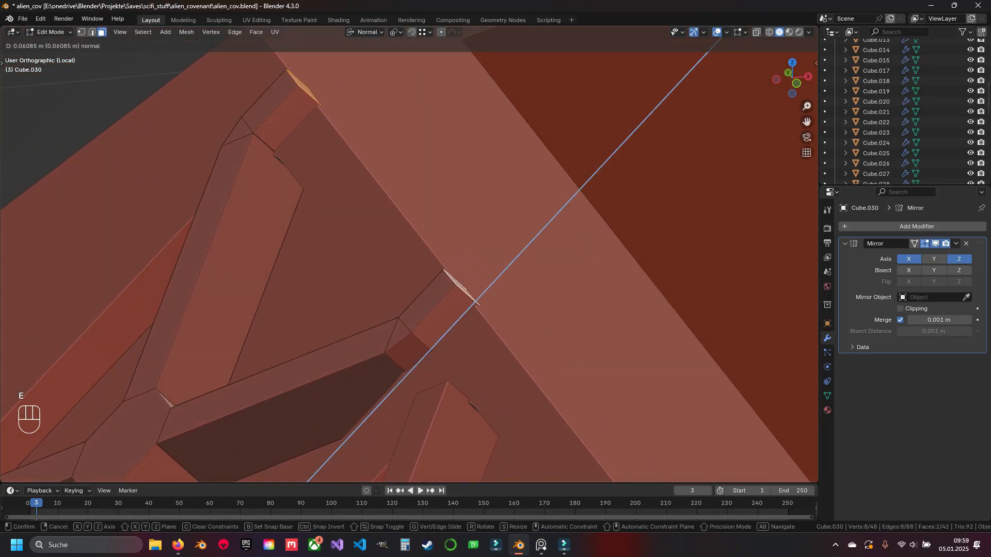
left_click(464, 289)
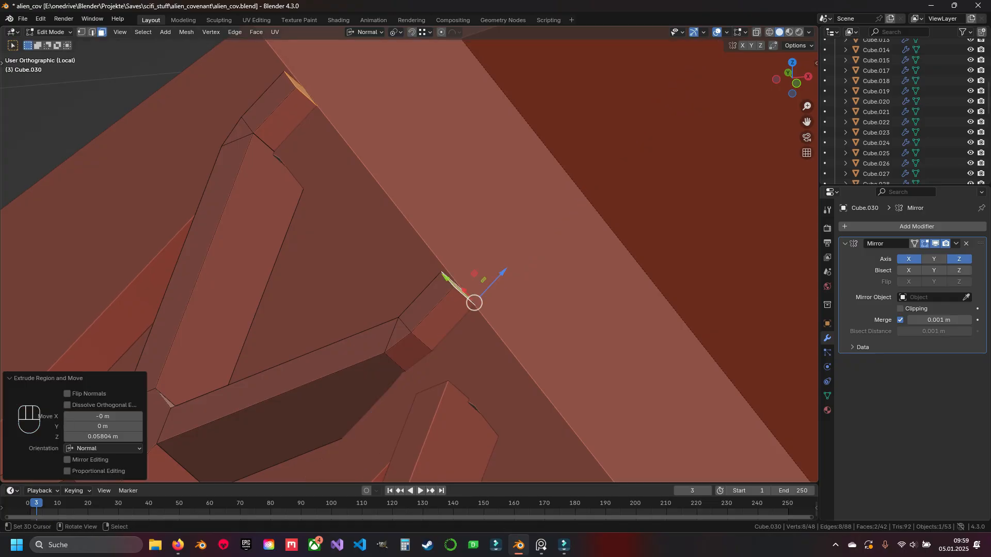
- Choose edges at both arm ends in wireframe and extrude the end faces in place with no offset
middle_click_drag(464, 289, 433, 291)
middle_click_drag(328, 310, 303, 361)
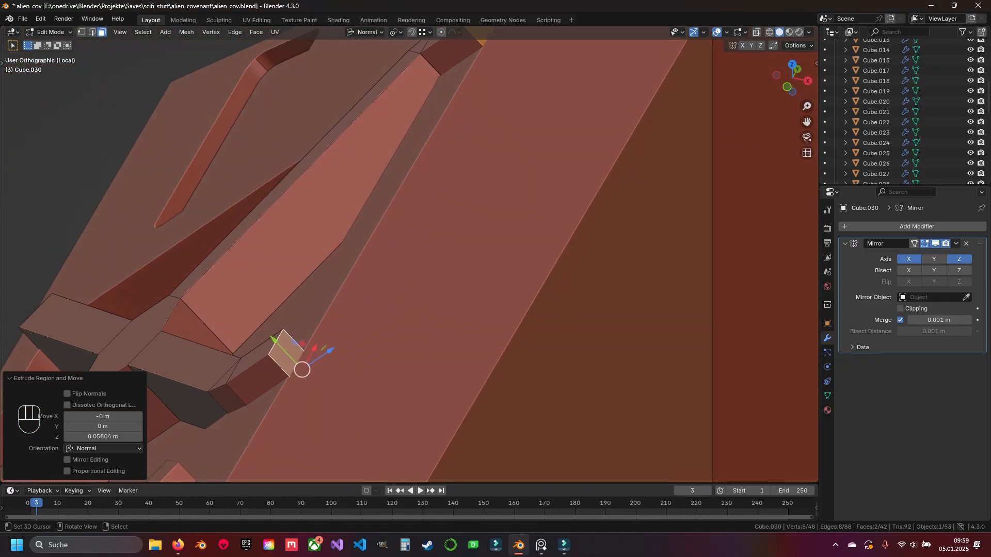
key("z")
key("2")
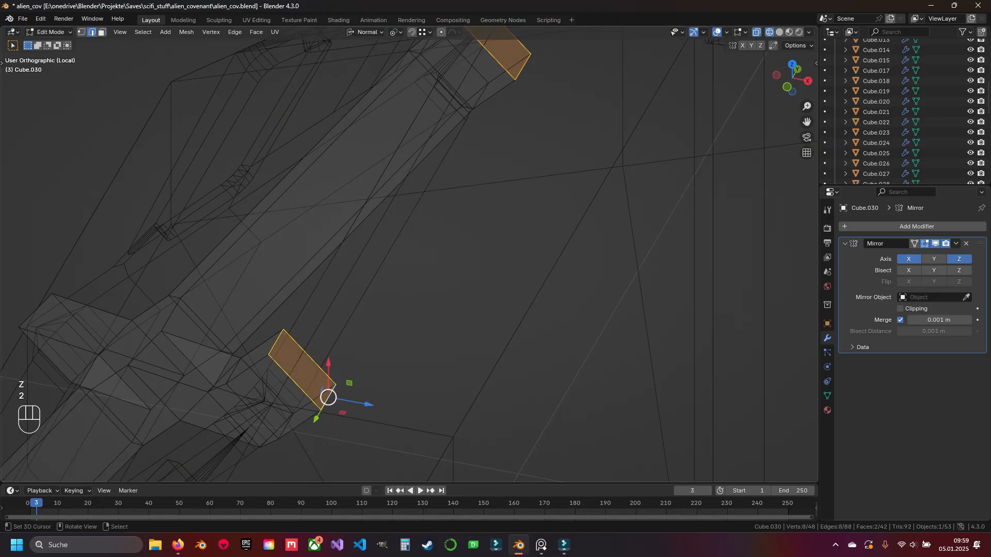
key("e")
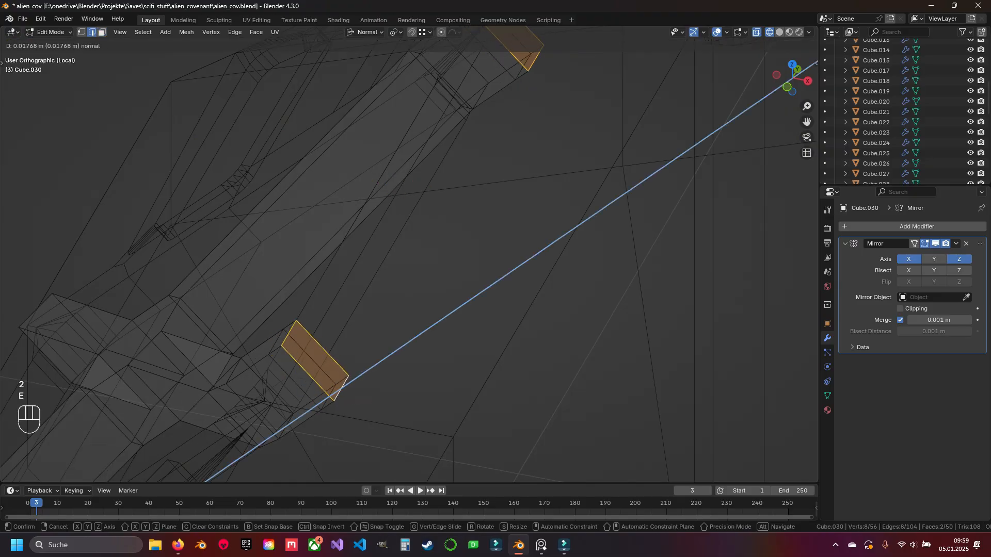
key("Escape")
key("z")
- Rotate the newly extruded ends of both arms by -45° about the normal Y axis
mouse_move(361, 309)
middle_mouse_down("shift")
mouse_move(503, 251)
mouse_move(426, 260)
mouse_move(500, 276)
middle_mouse_up("shift")
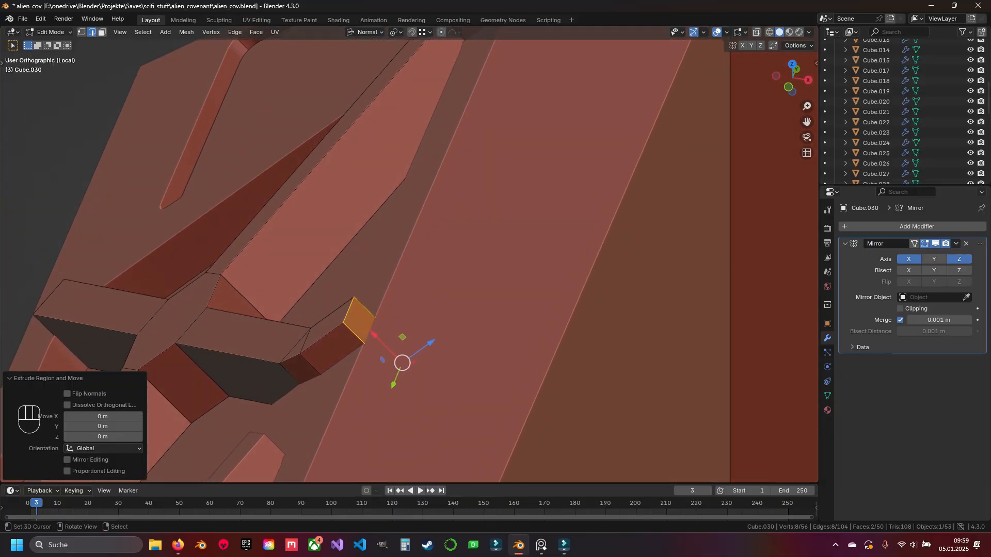
key("r")
key("y")
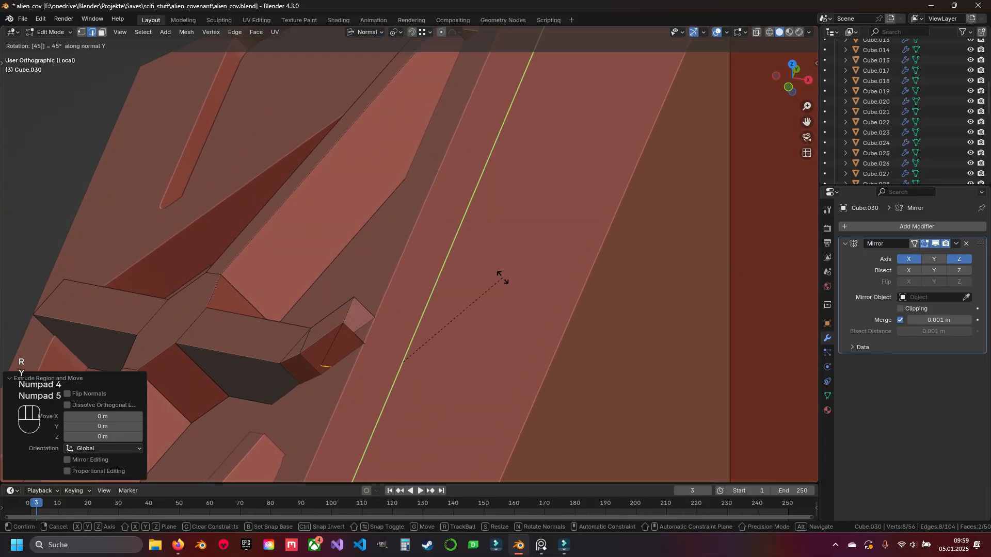
type("45")
key("KP_Subtract")
key("Return")
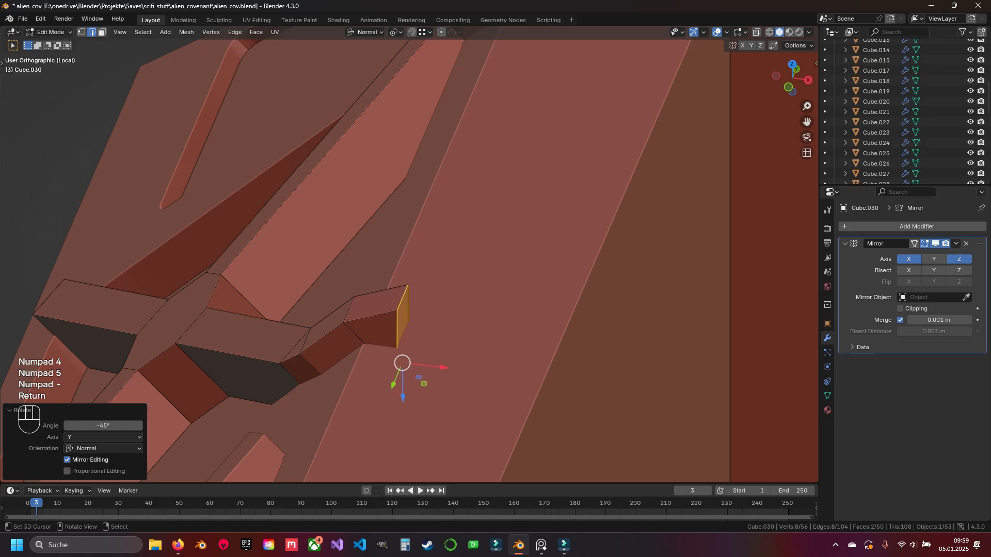
- Set the transform orientation to Global and extrude both arm ends outward along X over the rim
left_click(365, 32)
left_click(361, 65)
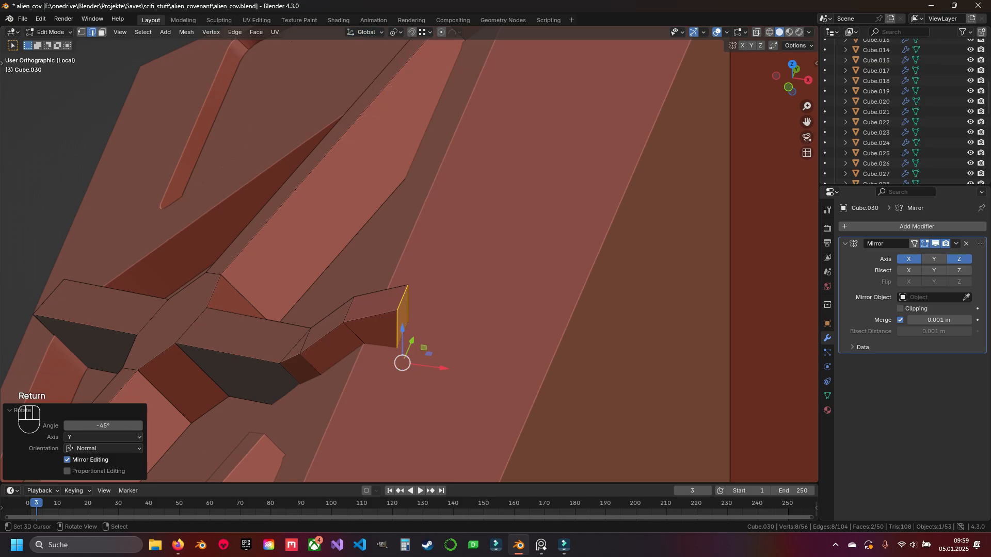
key("e")
key("Escape")
key("e")
key("x")
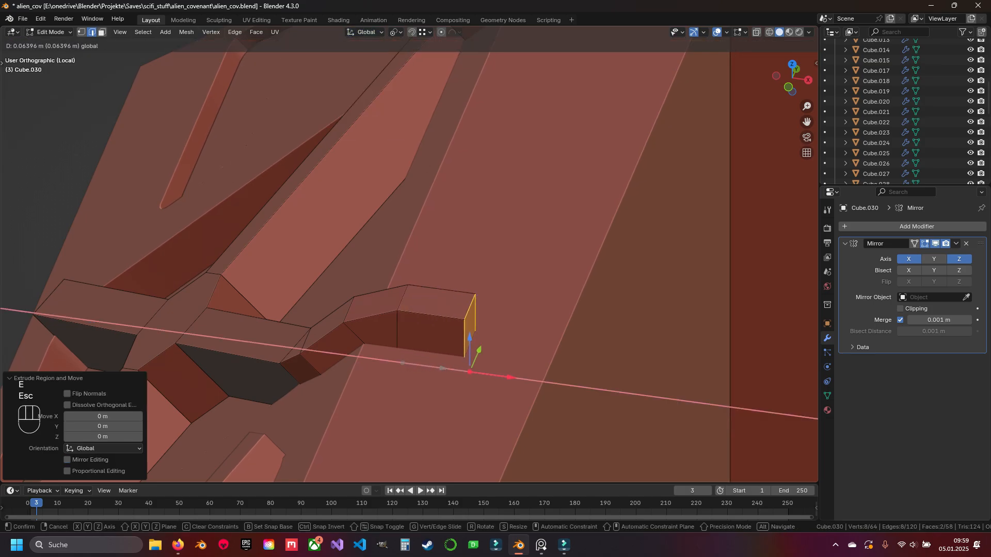
left_click(433, 330)
scroll(432, 319, "down", 3)
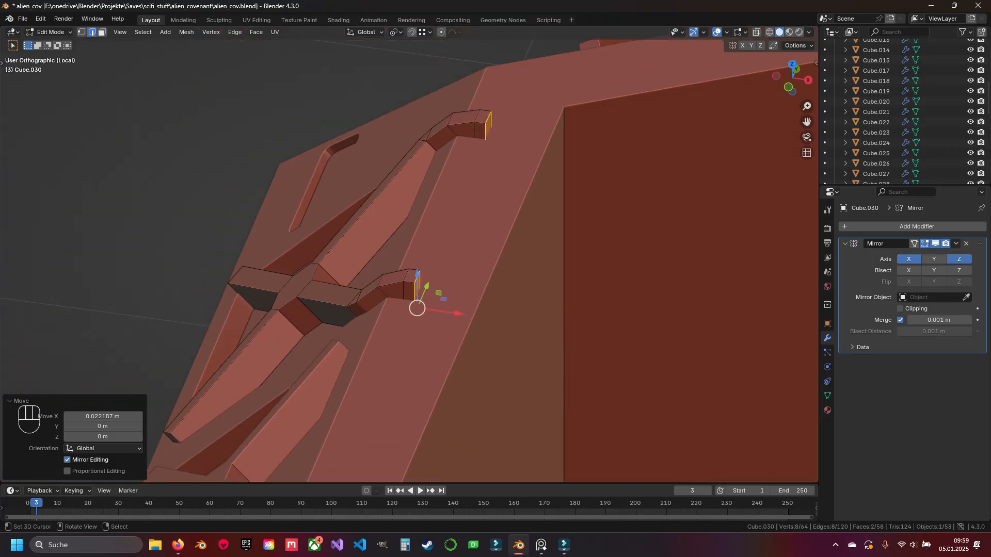
- Save the file and dissolve the extra edge loops on the end sections of both arms
middle_click_drag(433, 309, 331, 341)
key("Tab")
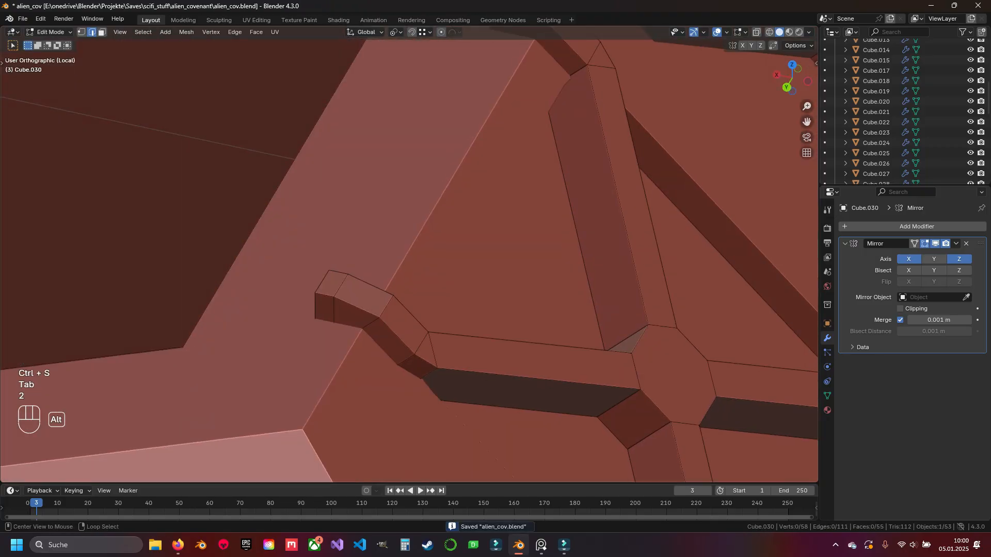
middle_click_drag(413, 289, 475, 270)
key("x")
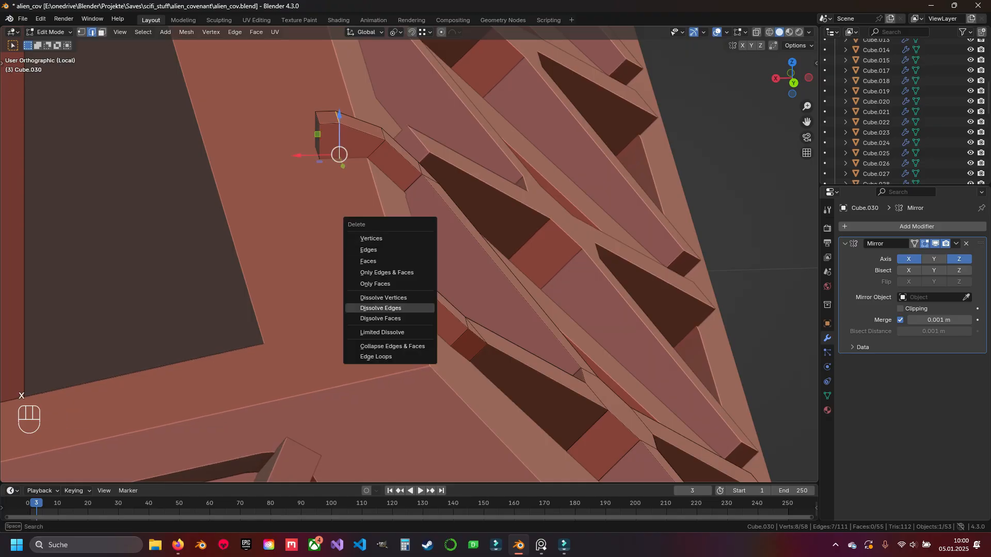
left_click(382, 308)
- Select the upper end edges of both arms and move them down along Z, snapping to the height of the bend's vertex
key("2")
right_click(317, 118)
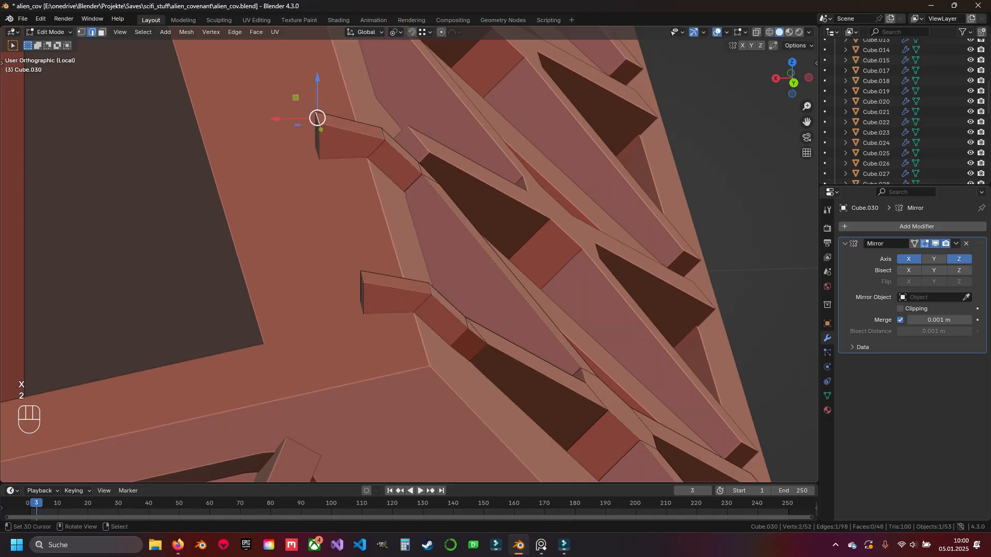
key("g")
key("z")
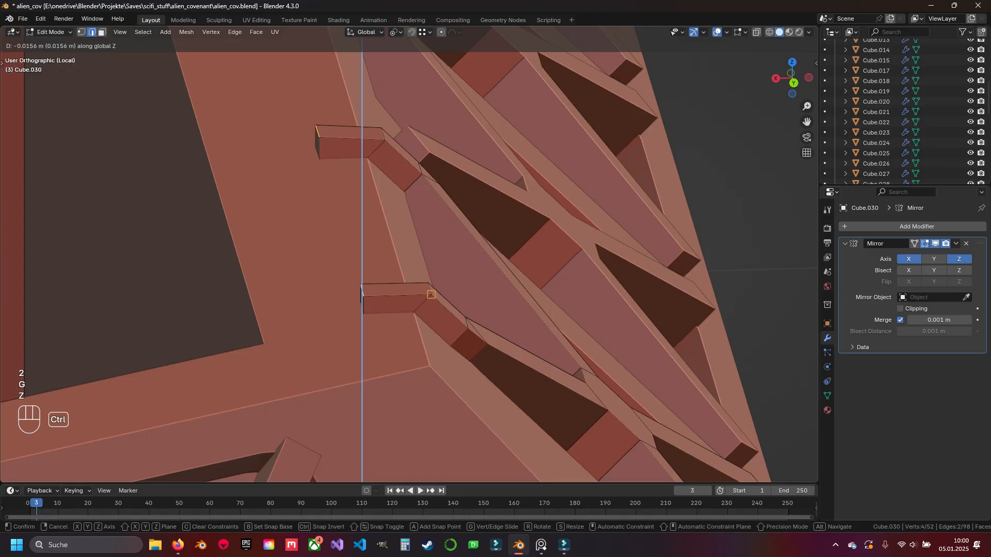
left_click(431, 294, "ctrl")
- Slide the short edge at one arm's bend fully onto the arm's corner, with a factor of 1
scroll(431, 295, "down", 4)
key("Tab")
middle_click_drag(431, 296, 466, 239)
scroll(372, 296, "up", 4)
key("Tab")
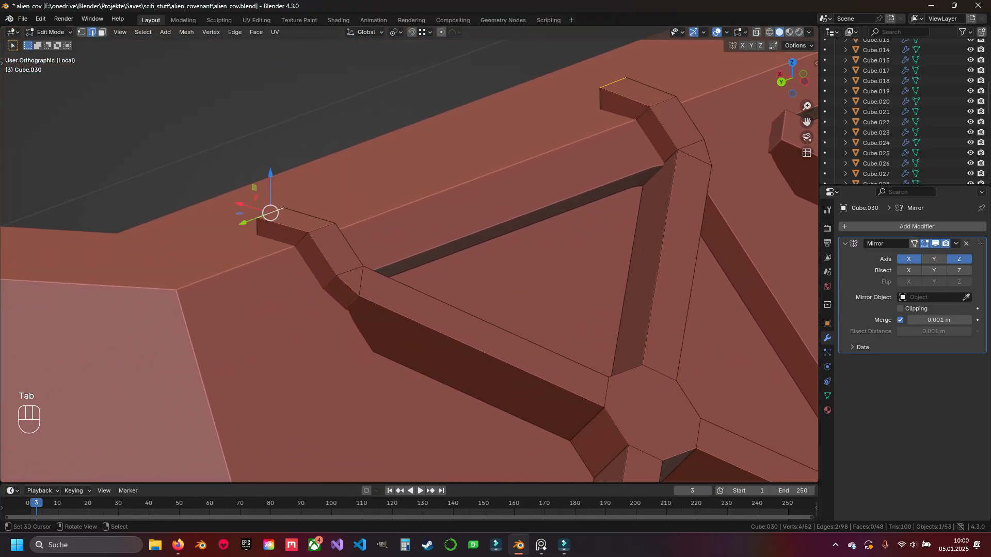
key("g")
key("g")
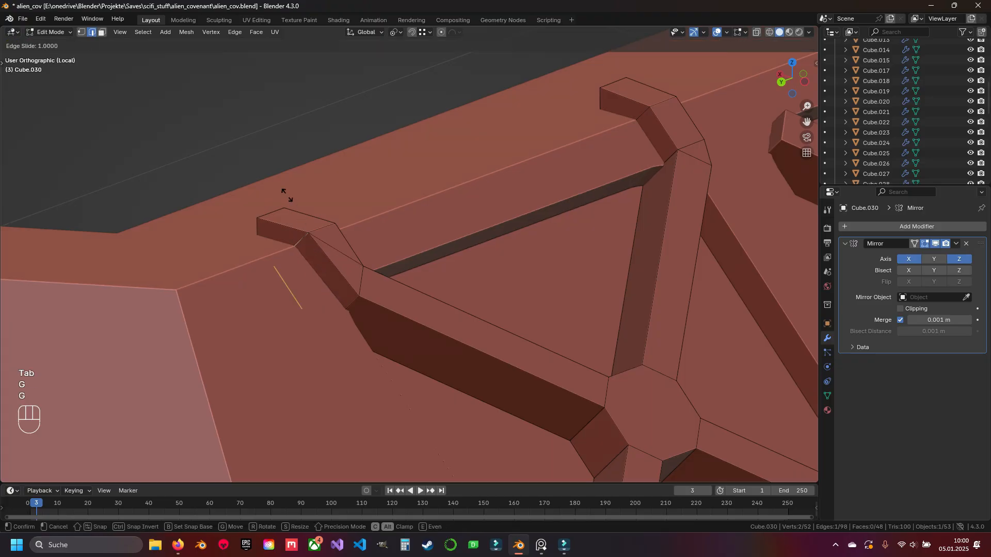
left_click(287, 242)
- Slide the matching bend edge on the other arm with a factor of 1 and merge the mesh's overlapping vertices
key("Tab")
middle_click_drag(289, 245, 136, 244)
key("Tab")
key("a")
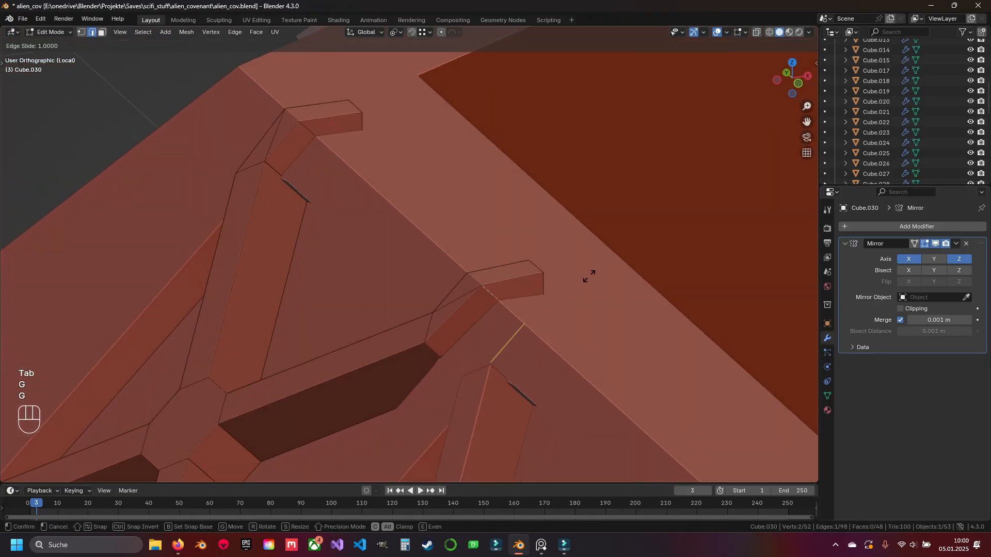
key("a")
key("q")
left_click(356, 323)
- Select the two adjoining side faces of one arm's bent end and flatten them by scaling to 0 along Y
key("a")
key("3")
right_click(461, 321)
right_click(516, 288, "shift")
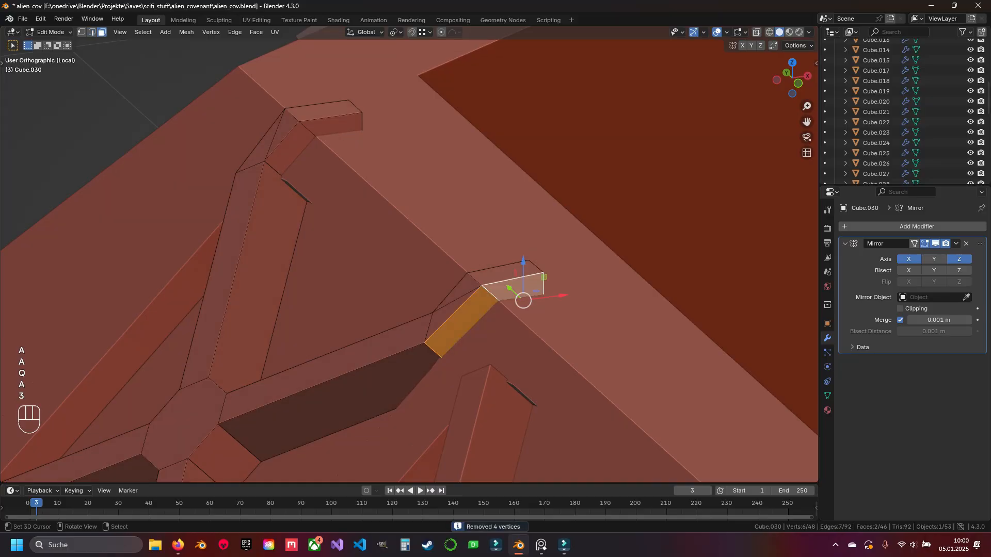
middle_click_drag(516, 287, 440, 288)
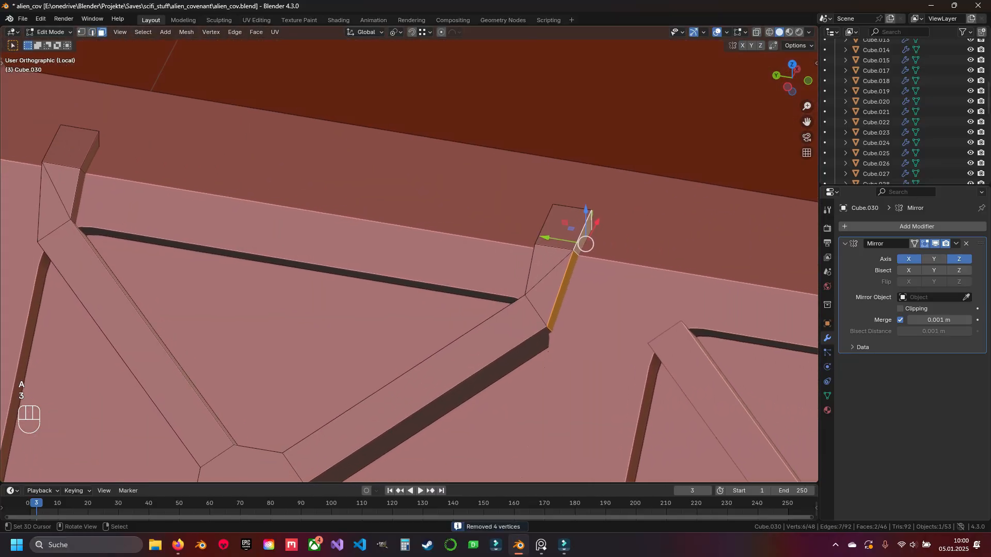
key("s")
key("y")
key("KP_0")
key("Return")
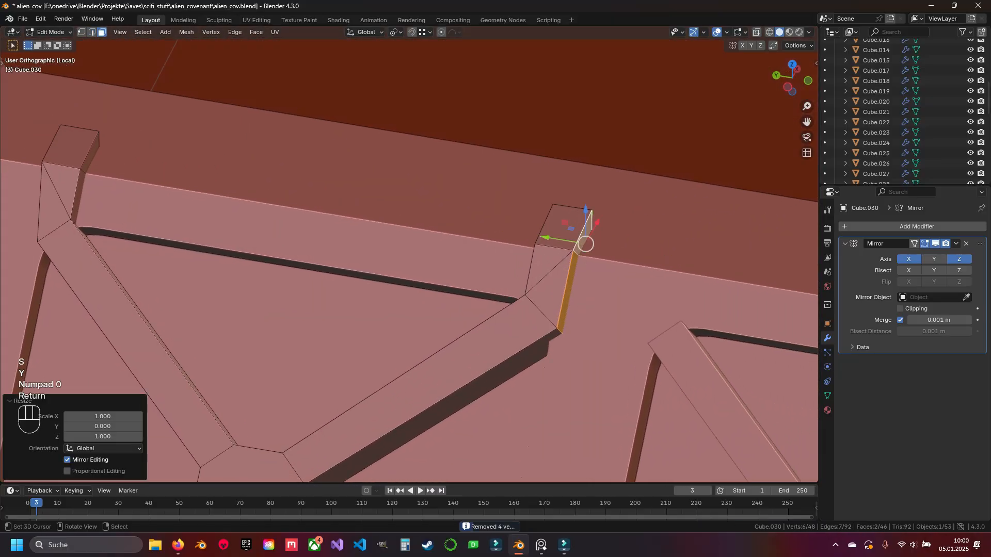
- Undo the last flattening and move the arm's outer end edge along Y, snapping it to the arm's corner vertex
key("ctrl+z")
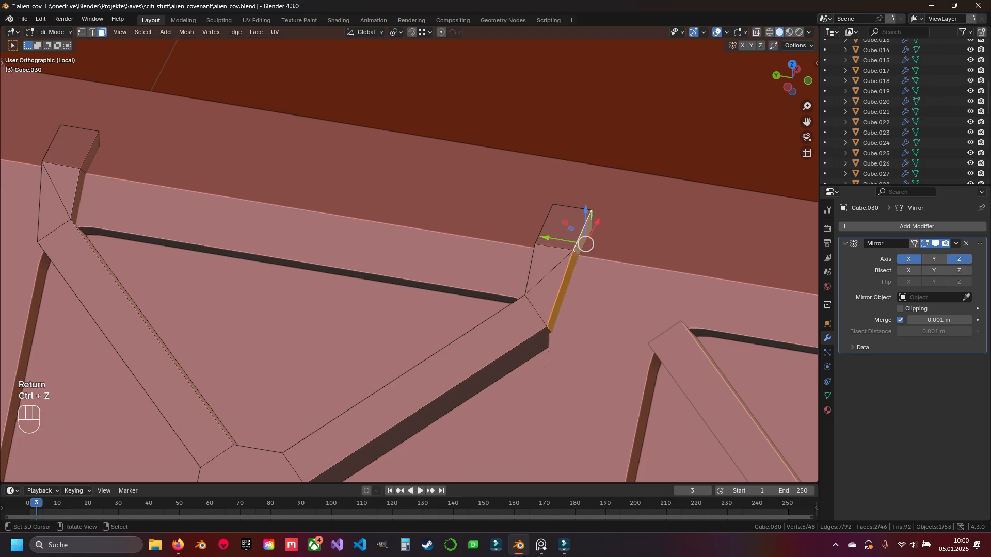
middle_click_drag(464, 289, 449, 324)
middle_click_drag(547, 330, 575, 310)
key("g")
key("y")
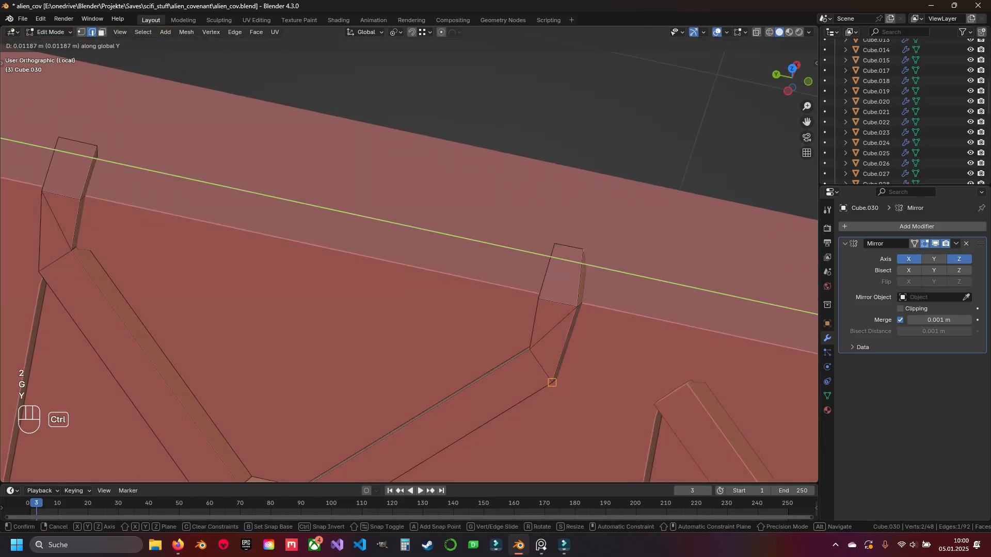
left_click(581, 262)
- Move the bend edge of the same arm along Y, snapping it in line with the arm's end edge
key("2")
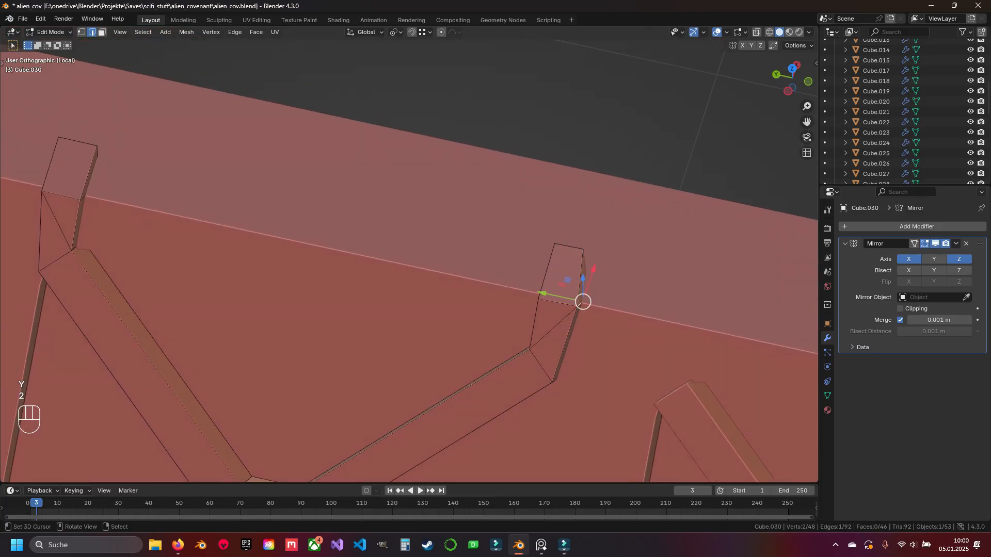
key("g")
key("y")
left_click(582, 252, "ctrl")
- Examine the brace's bent arm ends from several angles, in and out of mesh editing
middle_click_drag(582, 252, 621, 139)
scroll(593, 248, "down", 5)
key("Tab")
scroll(583, 237, "up", 4)
scroll(621, 139, "down", 4)
mouse_move(439, 232)
middle_mouse_down()
mouse_move(475, 263)
mouse_move(392, 253)
mouse_move(447, 244)
middle_mouse_up()
scroll(465, 248, "up", 4)
key("Tab")
left_click_drag(451, 219, 460, 222, "shift")
key("Tab")
key("Tab")
middle_click_drag(460, 227, 577, 206)
scroll(464, 232, "down", 4)
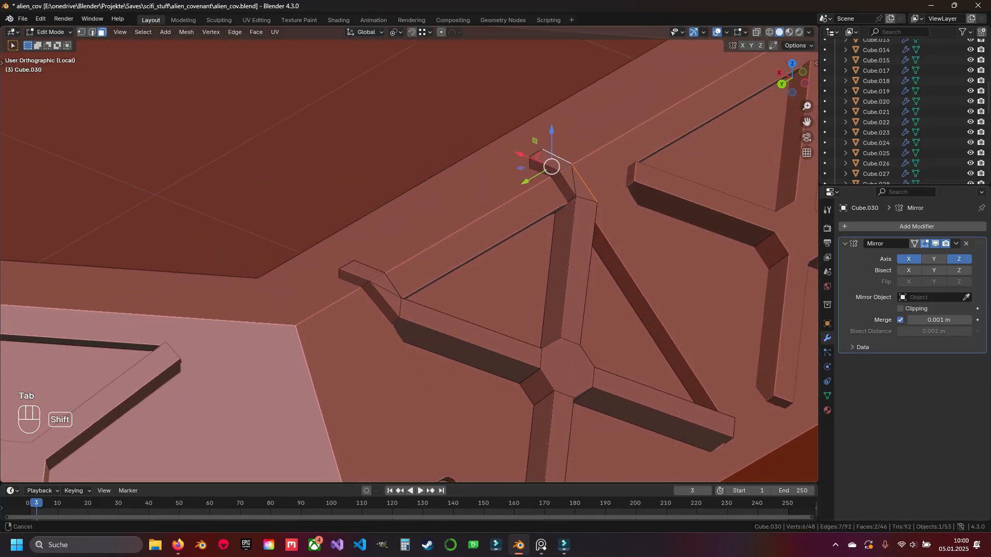
- Move the outer bend edge and end edge of the other arm along Y, snapping both to that arm's corner vertex
scroll(356, 279, "up", 4)
key("2")
middle_click_drag(454, 330, 420, 238, "shift")
key("g")
key("y")
left_click(433, 295, "ctrl")
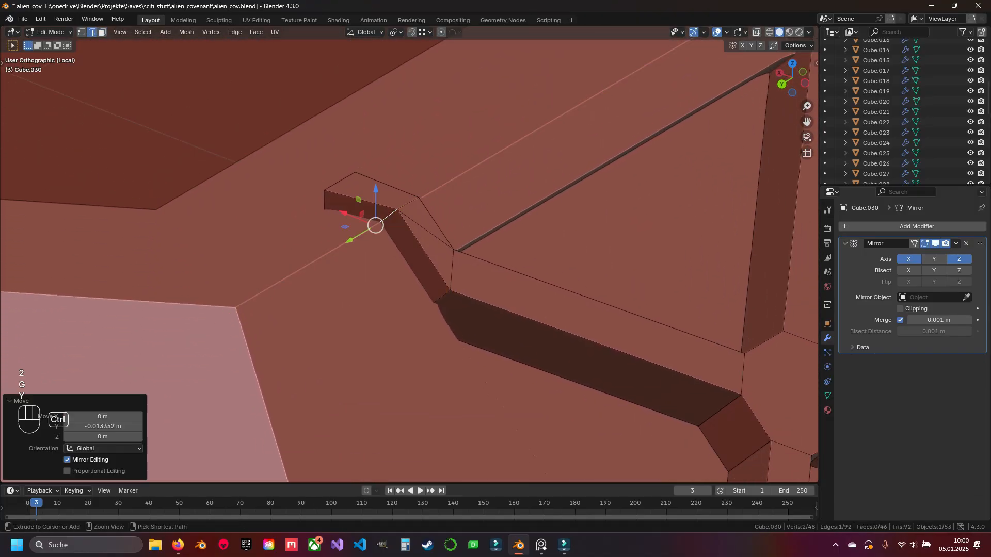
left_click(323, 199)
key("g")
key("y")
left_click(434, 295, "ctrl")
- Finish editing the brace mesh and save the file
key("3")
scroll(361, 273, "down", 4)
key("Tab")
key("ctrl+s")
- Select the brace's hub and all outer arm faces and move them slightly inward along Z in the Normal transform orientation
middle_click_drag(434, 294, 398, 279)
key("Tab")
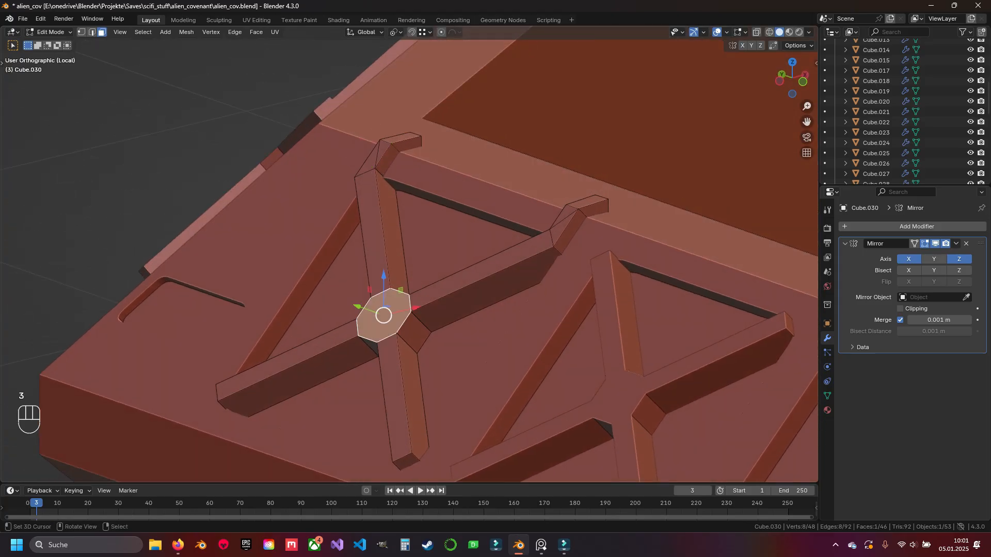
left_click(480, 267, "shift")
left_click(395, 397, "shift")
left_click(287, 361, "shift")
left_click(371, 232, "shift")
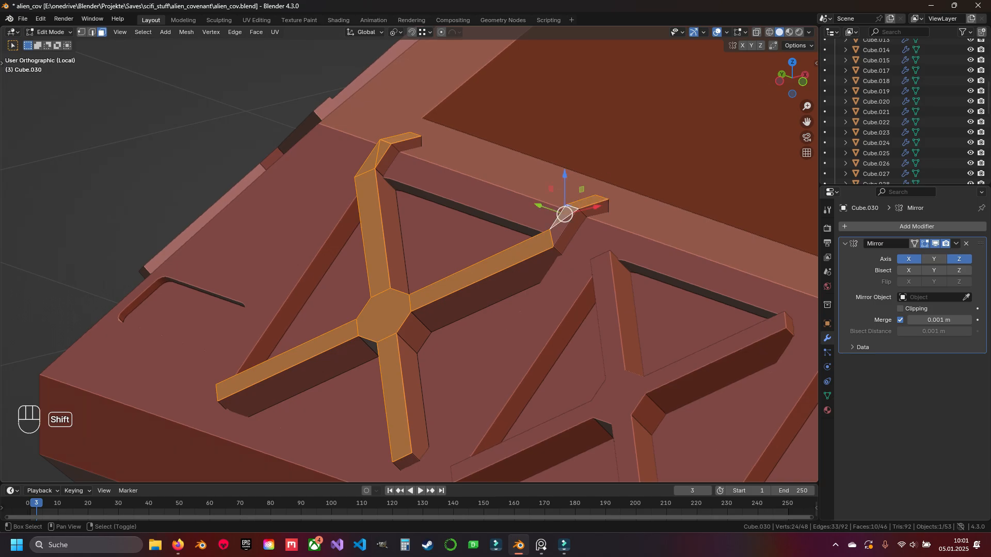
middle_click_drag(562, 227, 548, 217)
left_click(365, 32)
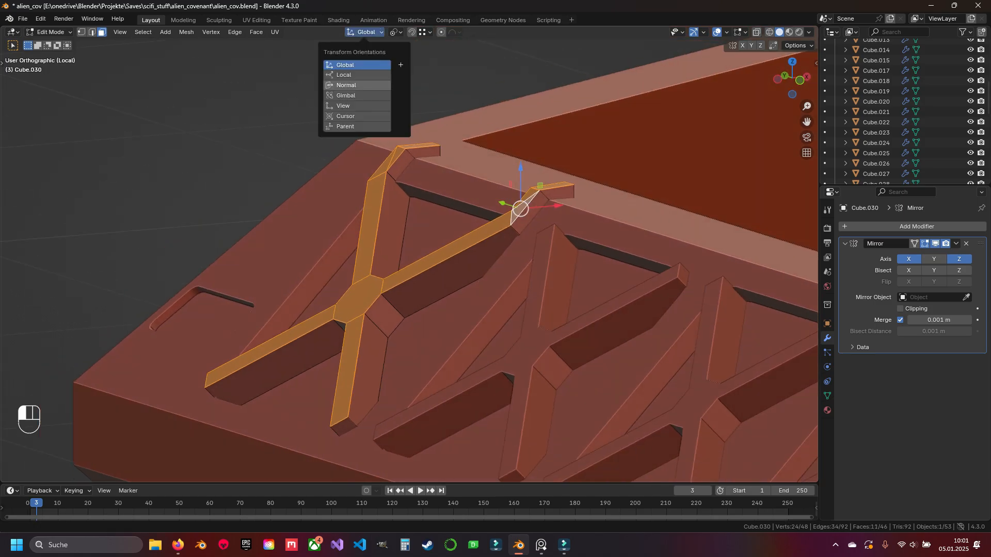
left_click(356, 85)
middle_click_drag(361, 154, 381, 165)
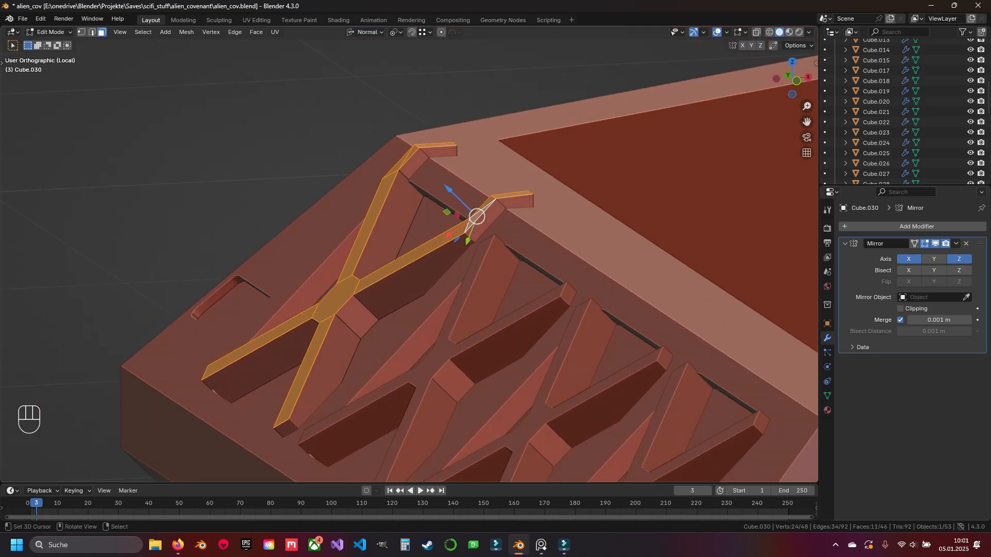
left_click_drag(448, 189, 454, 195, "shift")
mouse_move(454, 195)
middle_mouse_down()
mouse_move(547, 129)
mouse_move(490, 123)
mouse_move(453, 194)
middle_mouse_up()
middle_click_drag(453, 194, 413, 206)
- Restore the Global orientation and move the upper bend edges of both arms along Z, snapping to the height of the end vertex
key("2")
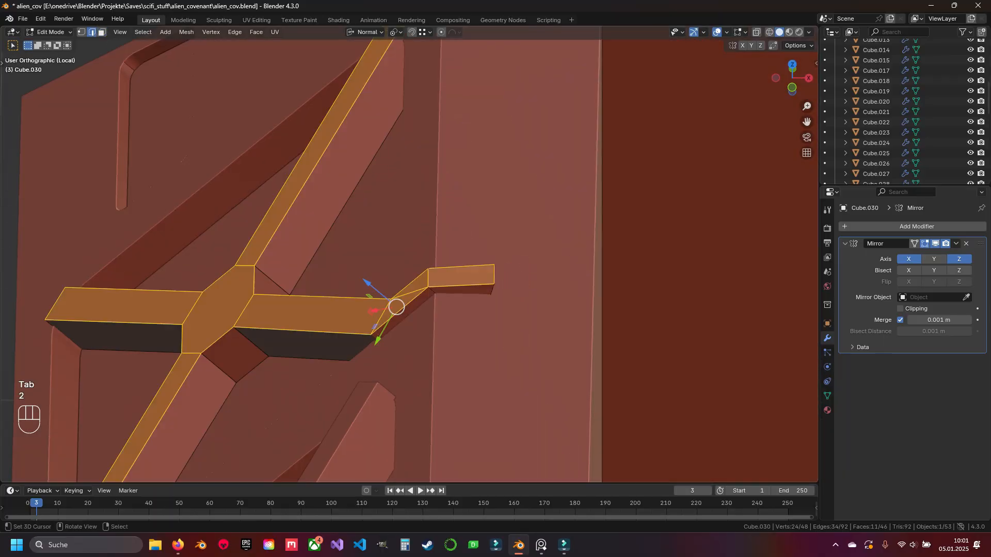
right_click(427, 278)
middle_click_drag(426, 279, 521, 289)
left_click(364, 32)
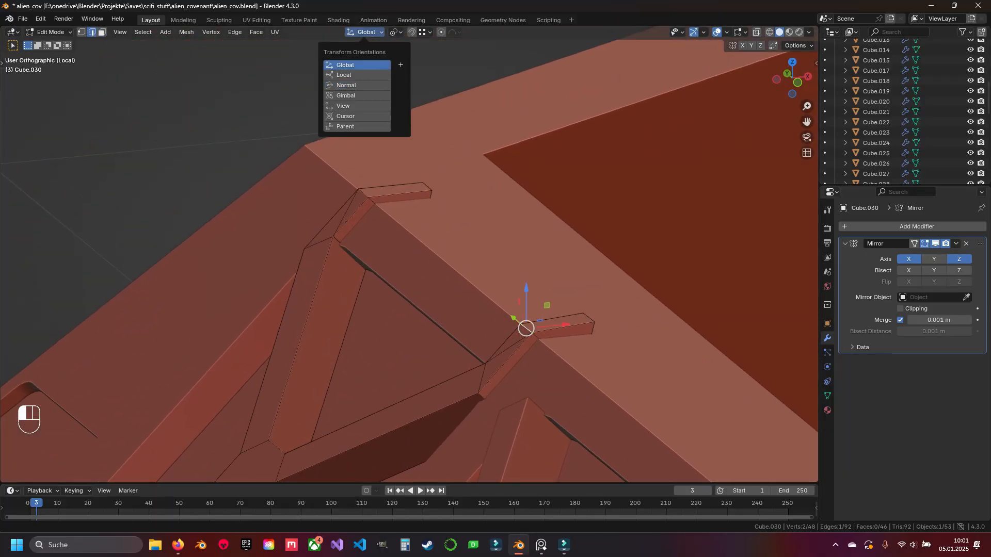
left_click(526, 329, "shift")
key("g")
key("z")
left_click(431, 191, "ctrl")
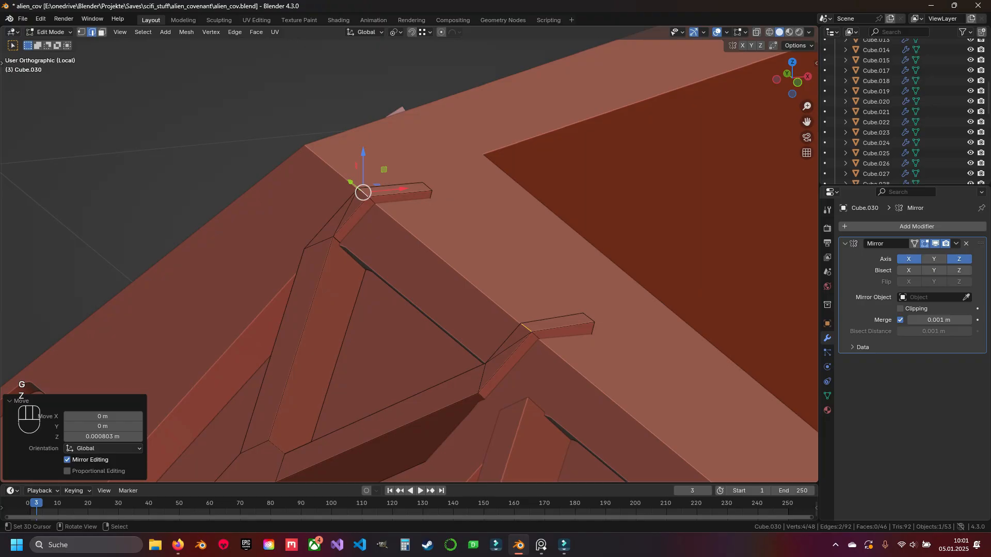
key("Tab")
middle_click_drag(432, 190, 722, 205)
- Flatten the end faces of both bent arms by scaling each to 0 along X
key("Tab")
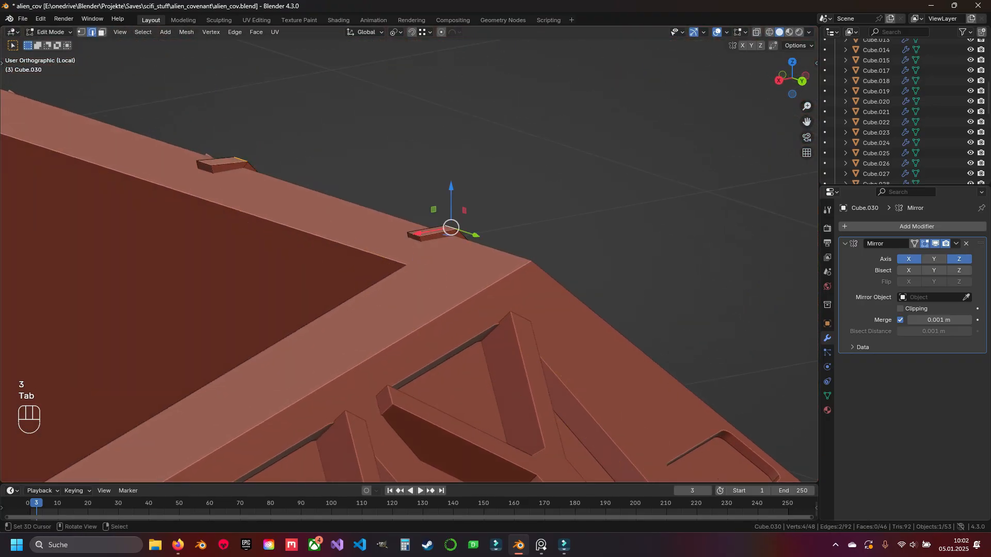
key("s")
key("x")
key("KP_0")
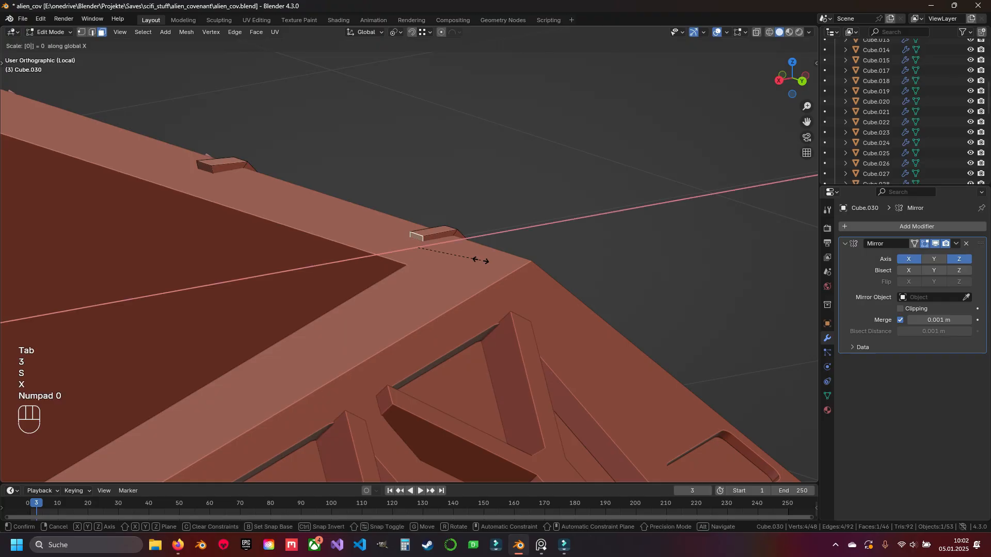
key("Return")
right_click(205, 167)
key("s")
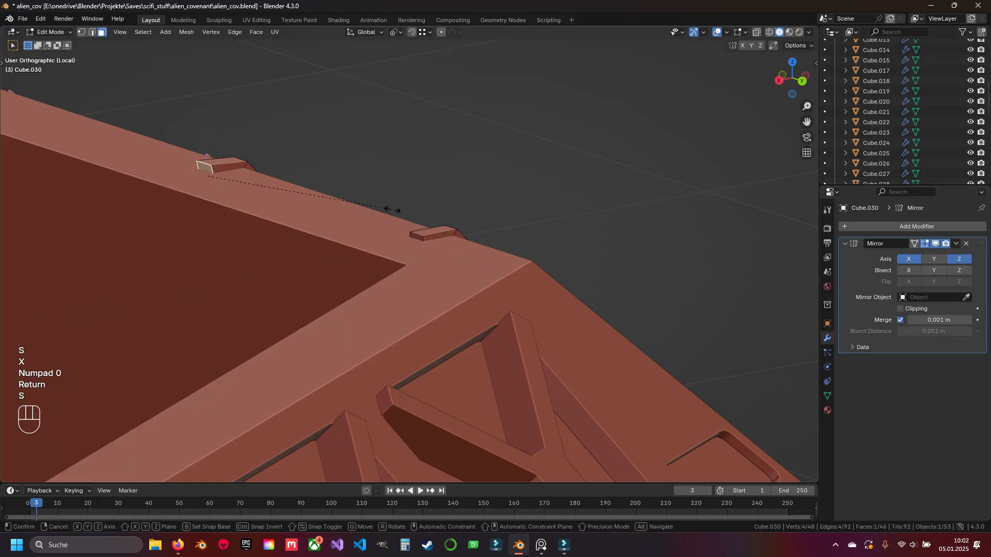
key("x")
key("KP_0")
key("Return")
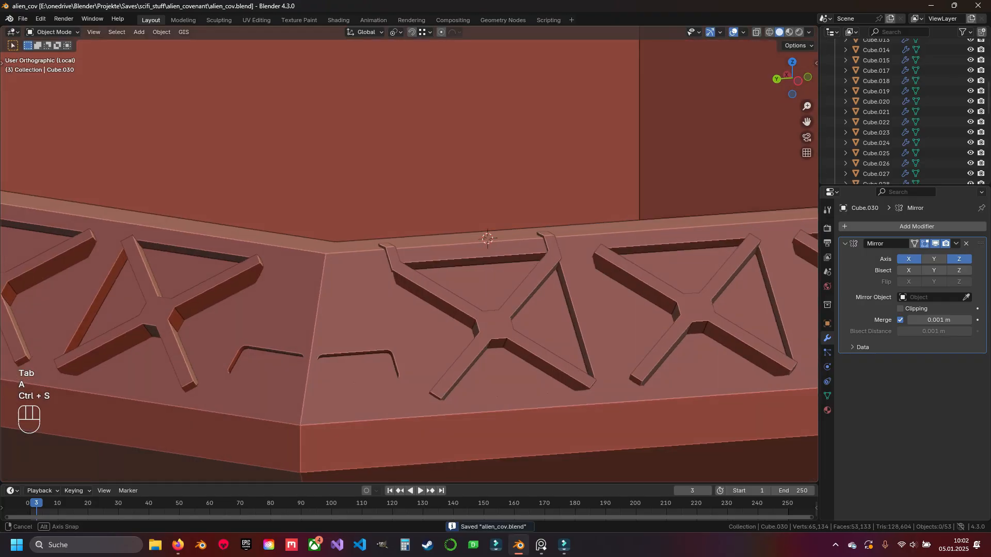
- Add one centred loop cut around the top rim face of the hexagonal structure
middle_click_drag(443, 247, 412, 278)
middle_click_drag(413, 278, 402, 247, "shift")
right_click(361, 247)
key("Tab")
key("3")
middle_click_drag(572, 247, 491, 303)
key("ctrl+r")
left_click(577, 245)
right_click(577, 244)
scroll(459, 233, "down", 5)
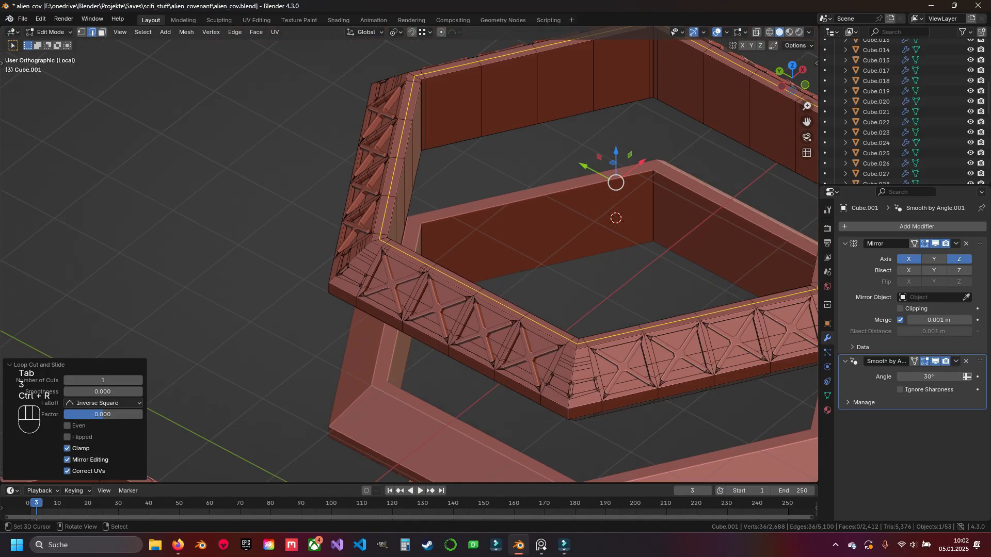
scroll(459, 232, "up", 6)
middle_click_drag(459, 233, 519, 231)
key("g")
key("g")
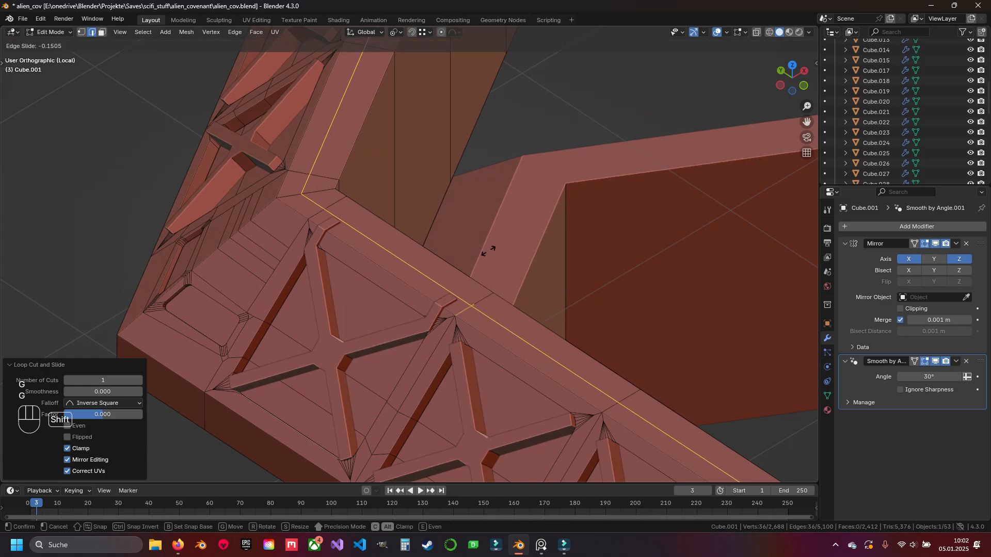
key("Escape")
- Bevel the rim's new edge loop into a band with a width of 0.0348 m and 1 segment
key("ctrl+b")
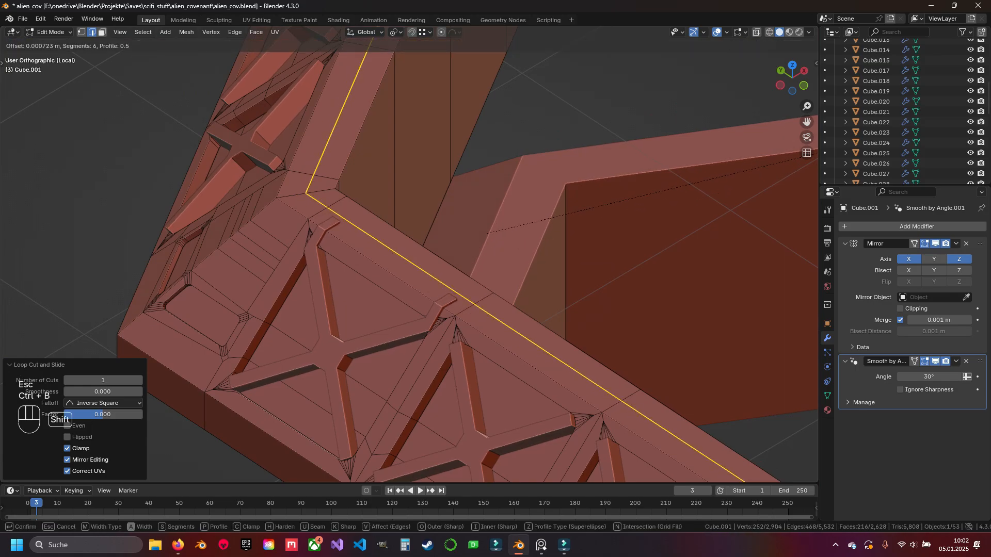
scroll(377, 248, "down", 5)
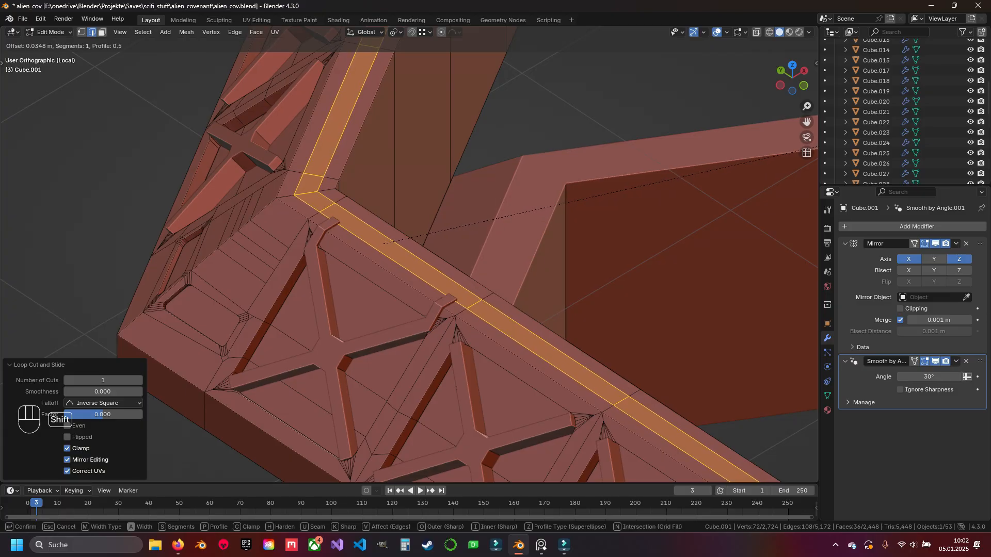
left_click(383, 243, "shift")
- Duplicate the rim's band faces in place and separate the copy into its own object
middle_click_drag(383, 244, 459, 232)
key("shift+d")
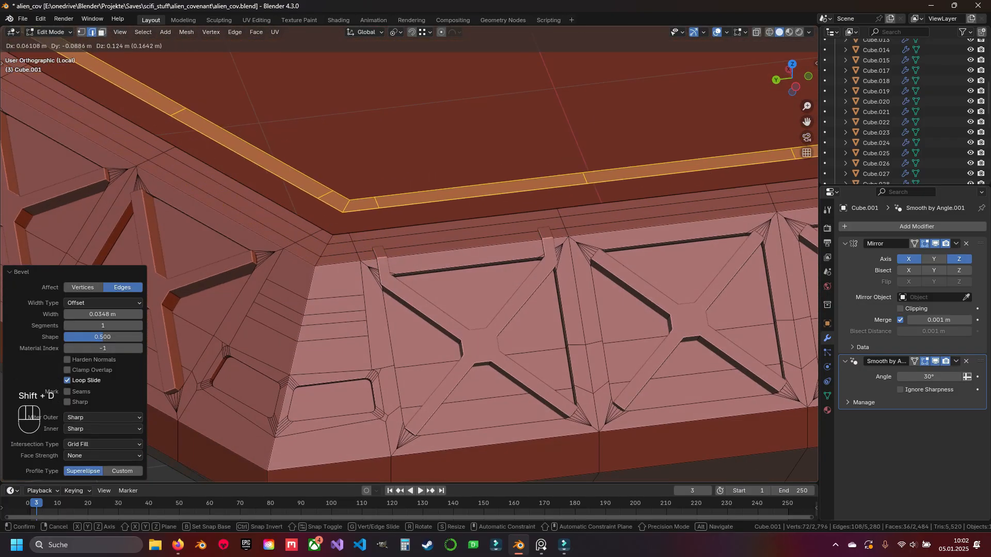
key("Escape")
key("p")
key("Tab")
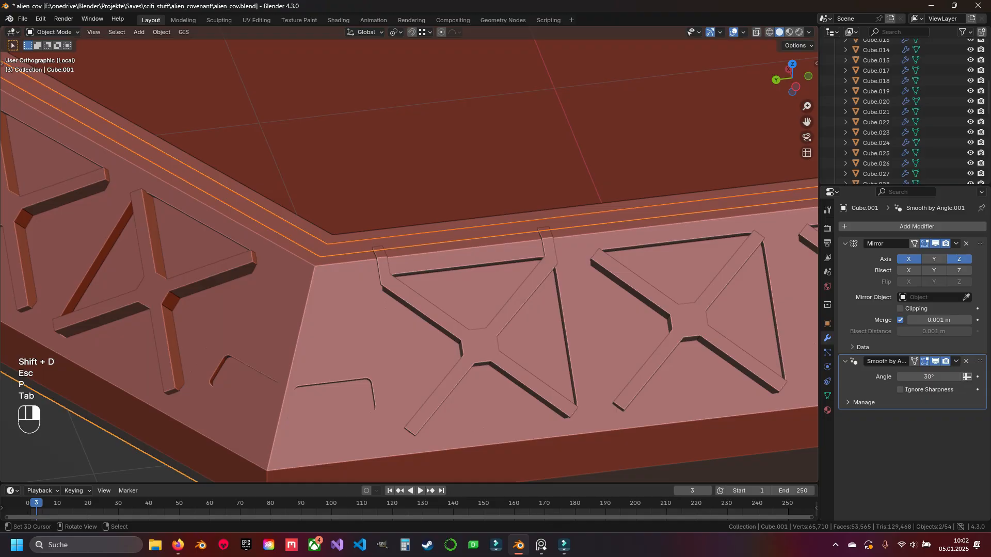
- Select all geometry of the separated band and lower it slightly along Z beneath the rim surface
right_click(393, 242)
key("Tab")
key("a")
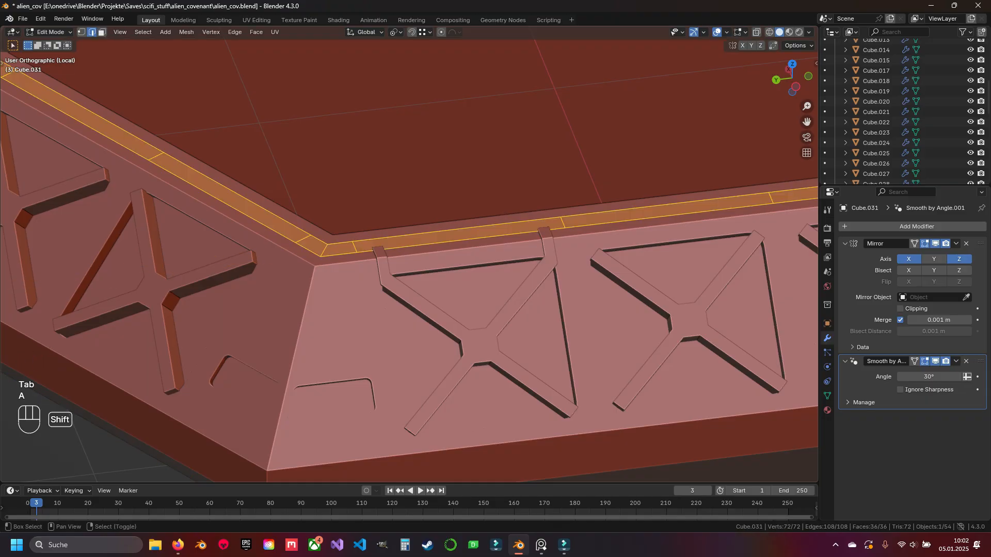
middle_click_drag(393, 243, 320, 246, "shift")
key("g")
key("z")
left_click(321, 255)
- Extrude the band faces and raise them along Z above the rim to form a raised strip
key("e")
key("Escape")
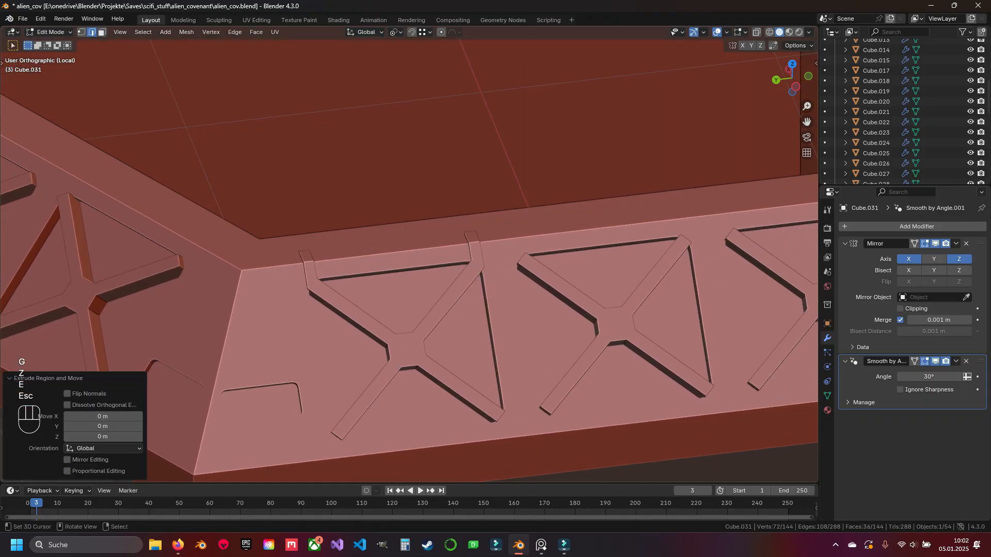
key("g")
key("z")
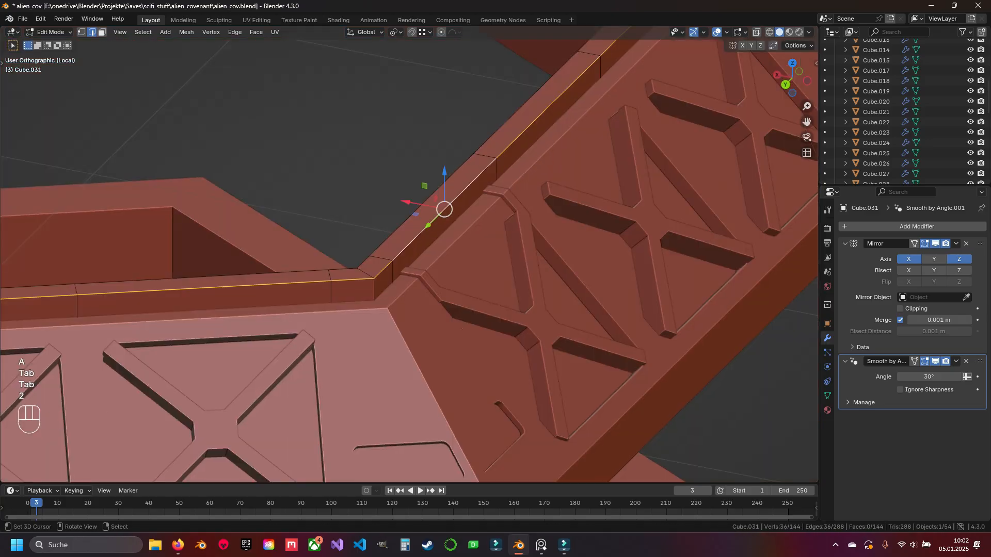
- Bevel the raised strip's outer upper edge loop by about 0.044 m with 1 segment
key("ctrl+b")
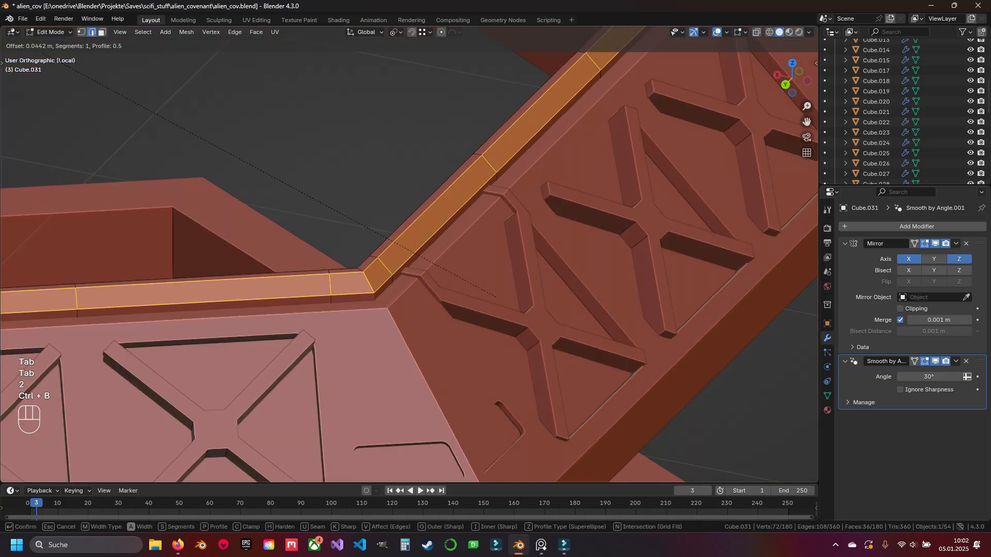
left_click(495, 297)
scroll(495, 297, "down", 3)
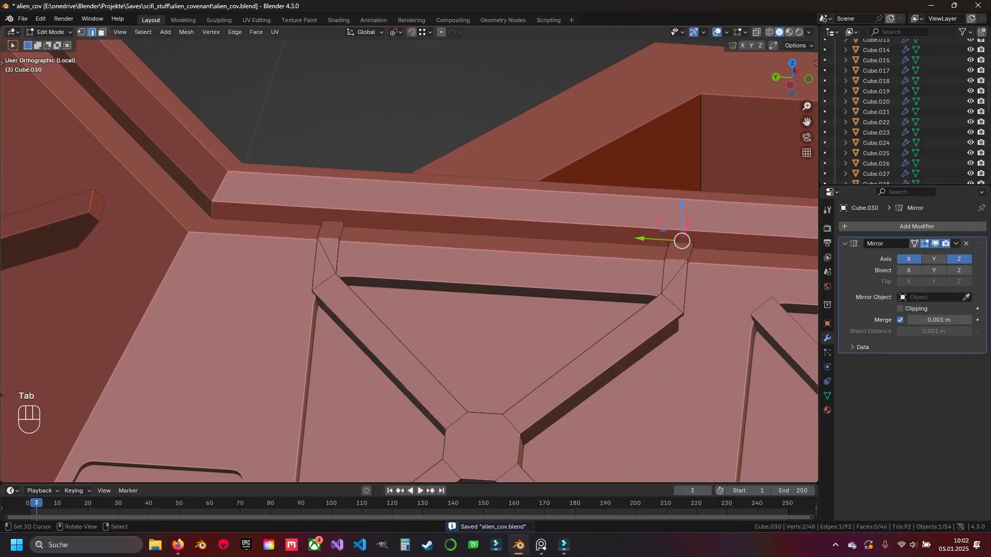
- Select only the two end faces of the brace's bent arms, using wireframe display to reach them
middle_click_drag(495, 238, 361, 329)
key("z")
key("3")
middle_click_drag(361, 248, 411, 253)
left_click_drag(385, 168, 444, 474)
key("z")
key("z")
middle_click_drag(496, 258, 490, 213, "shift")
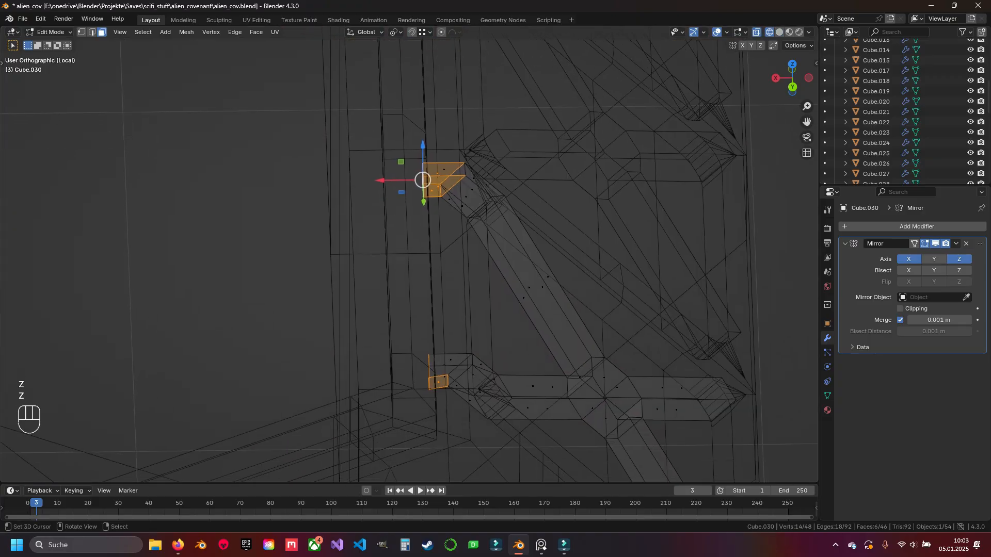
middle_click_drag(430, 132, 482, 482)
key("z")
middle_click_drag(483, 330, 524, 316)
key("z")
key("z")
middle_click_drag(495, 258, 456, 265)
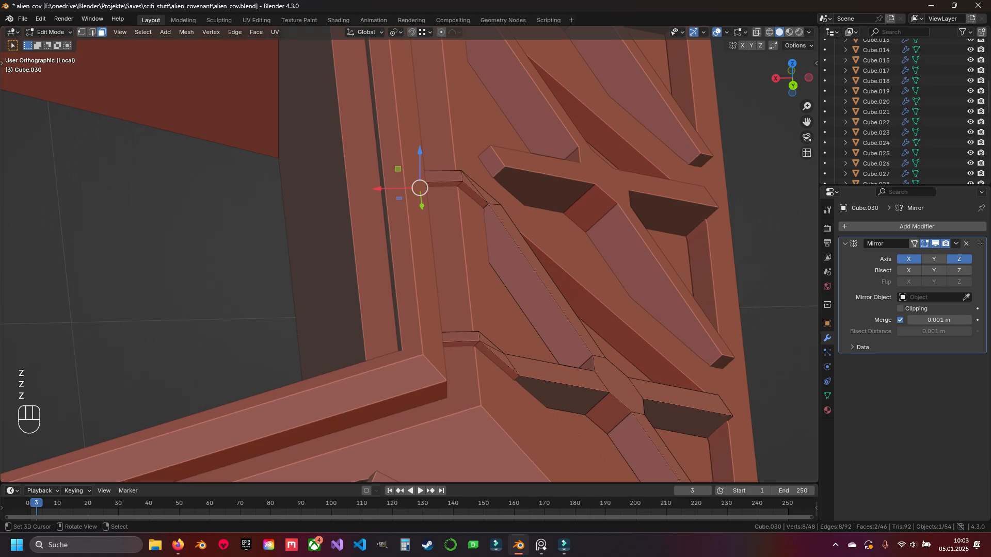
- Centre the transform pivot between the selected end faces and extrude both about 0.06 m along X beneath the raised strip
left_click(395, 32)
left_click(433, 80)
middle_click_drag(444, 206, 409, 207)
key("z")
key("e")
key("Escape")
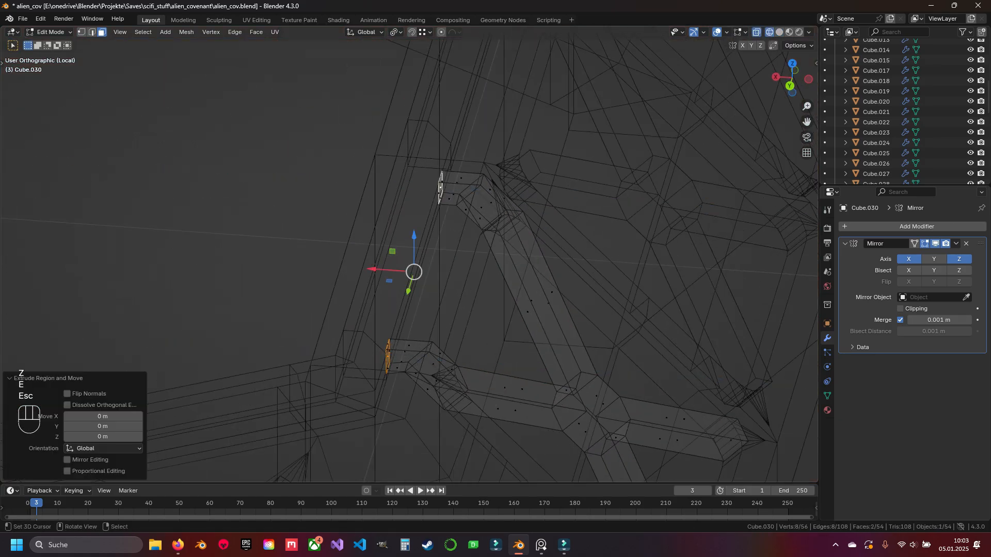
left_click_drag(372, 269, 335, 266)
key("z")
mouse_move(335, 266)
middle_mouse_down()
mouse_move(361, 292)
mouse_move(350, 265)
middle_mouse_up()
key("z")
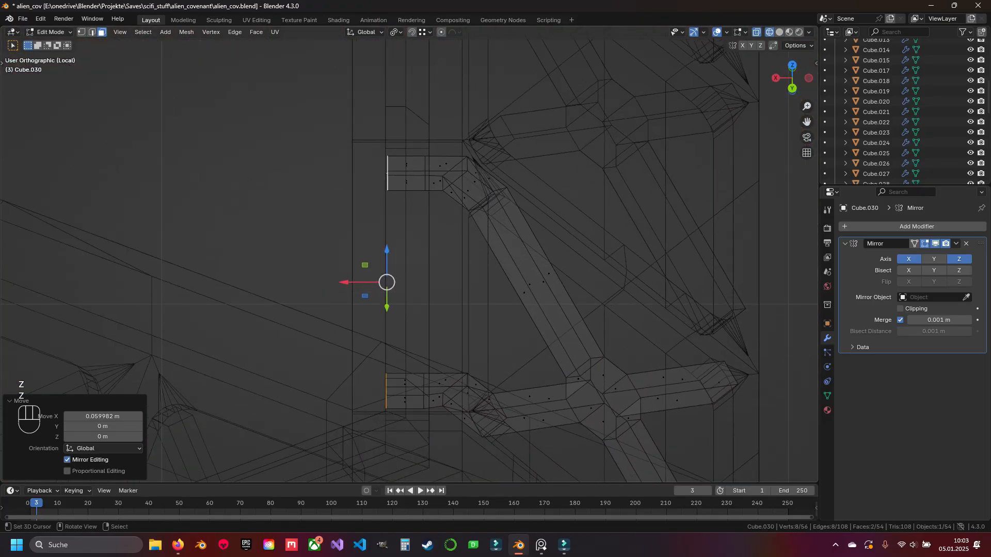
- From the front view, select the upper faces of both new arm extensions and extrude them about 0.063 m upward along Z
key("KP_1")
scroll(409, 258, "up", 3)
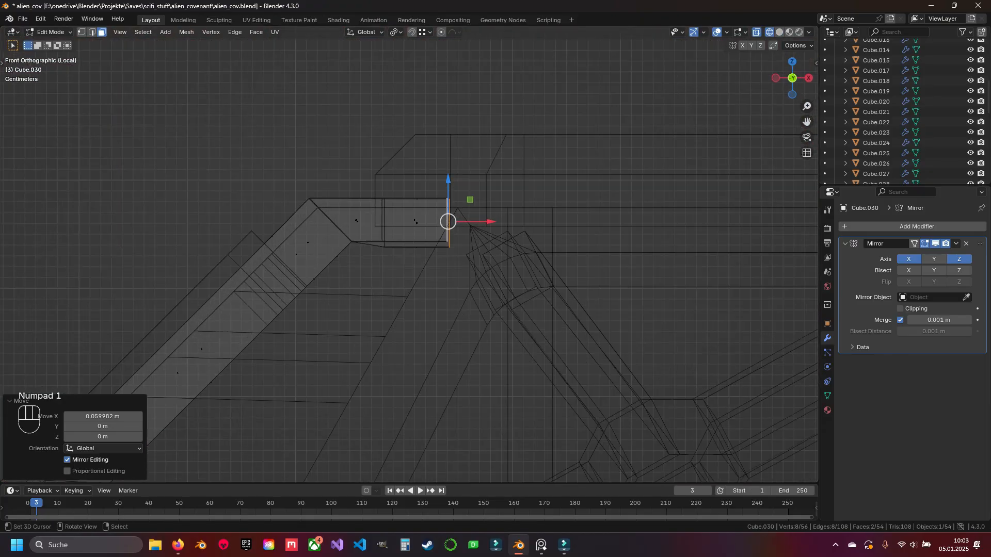
left_click_drag(463, 208, 463, 208)
key("e")
key("Escape")
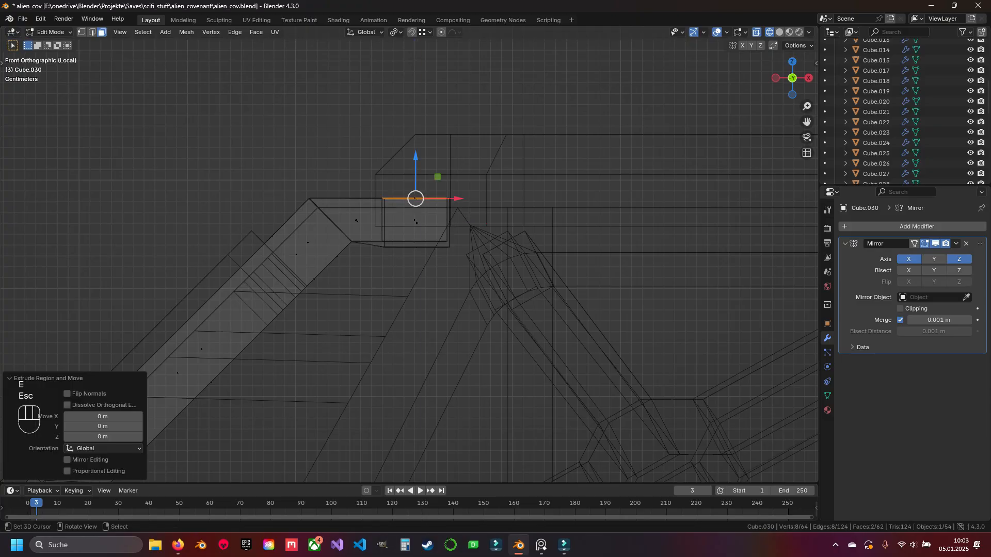
left_click_drag(416, 156, 415, 88)
key("z")
middle_click_drag(421, 106, 487, 129)
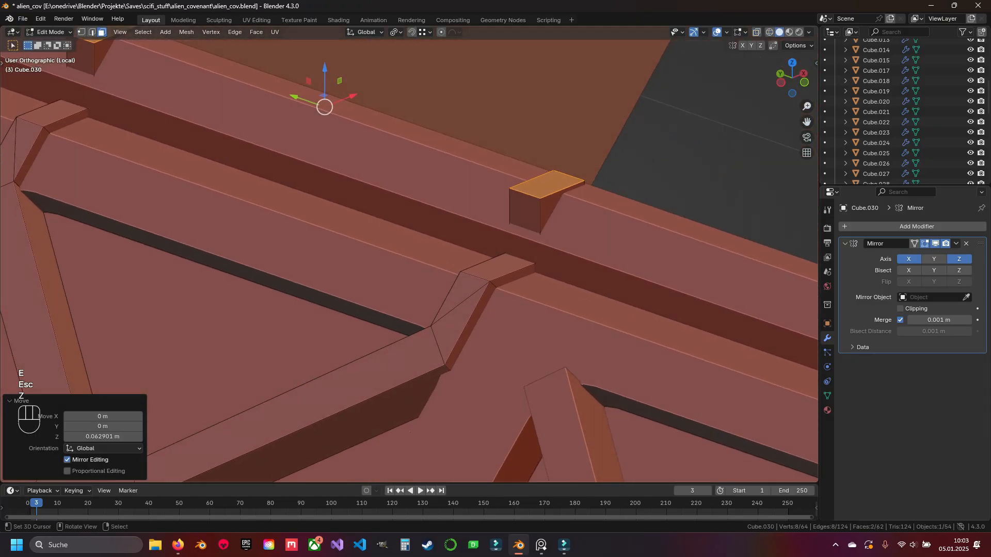
- Select the base edge on the brace side of both upward arm extensions, using wireframe display to reach them
key("z")
key("2")
right_click(515, 272)
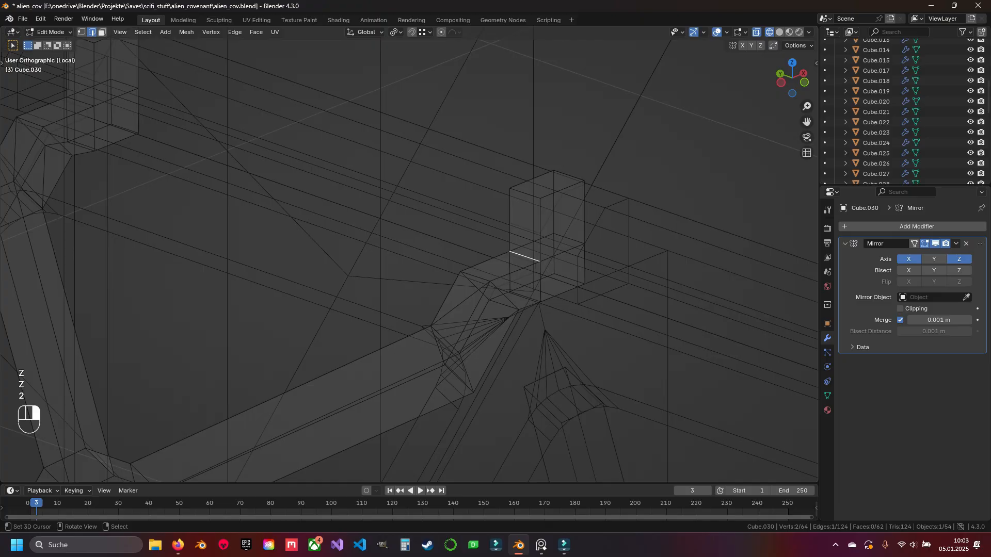
middle_click_drag(516, 268, 645, 372, "shift")
key("z")
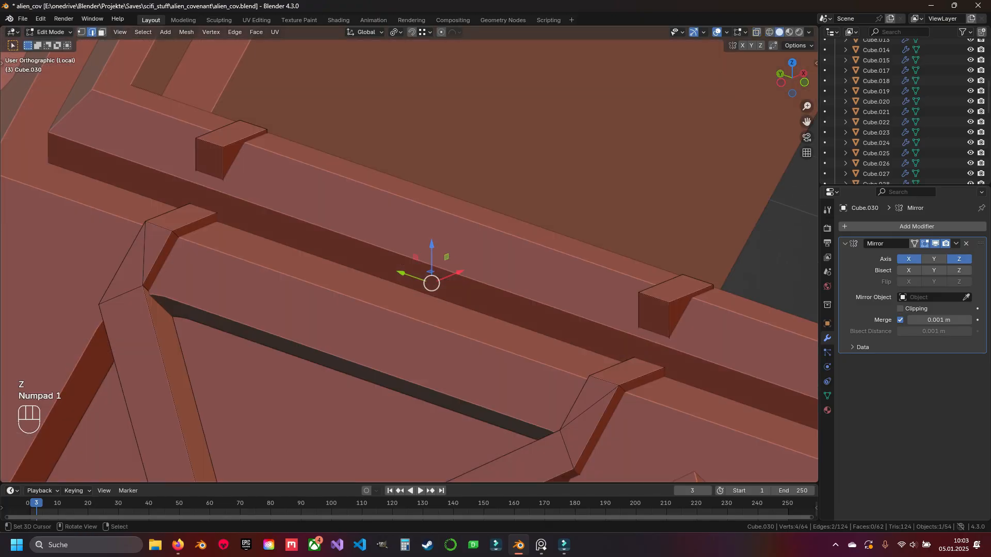
key("z")
middle_click_drag(465, 310, 431, 274, "shift")
- Slide the two selected base edges up to the top corners of the extensions so the arms rise diagonally over the strip
key("g")
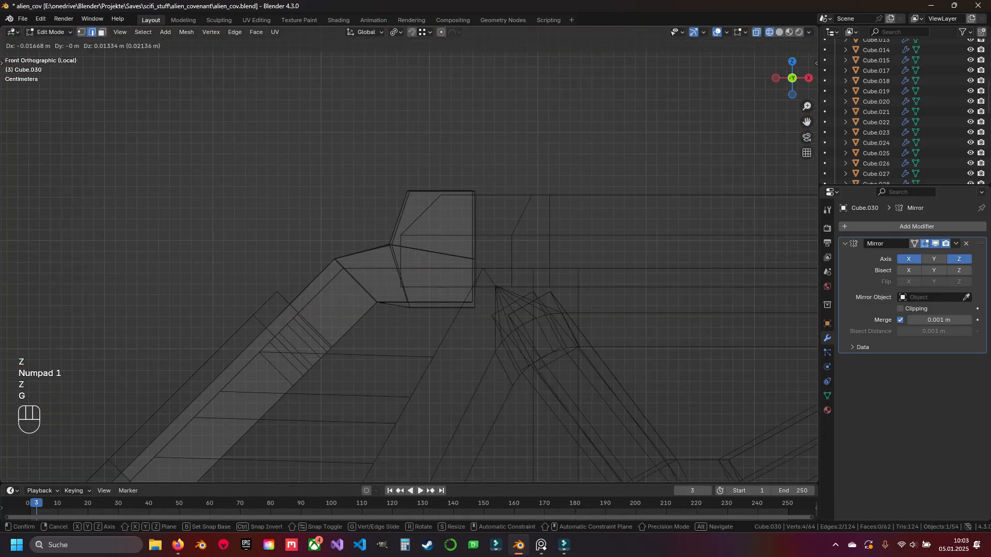
key("g")
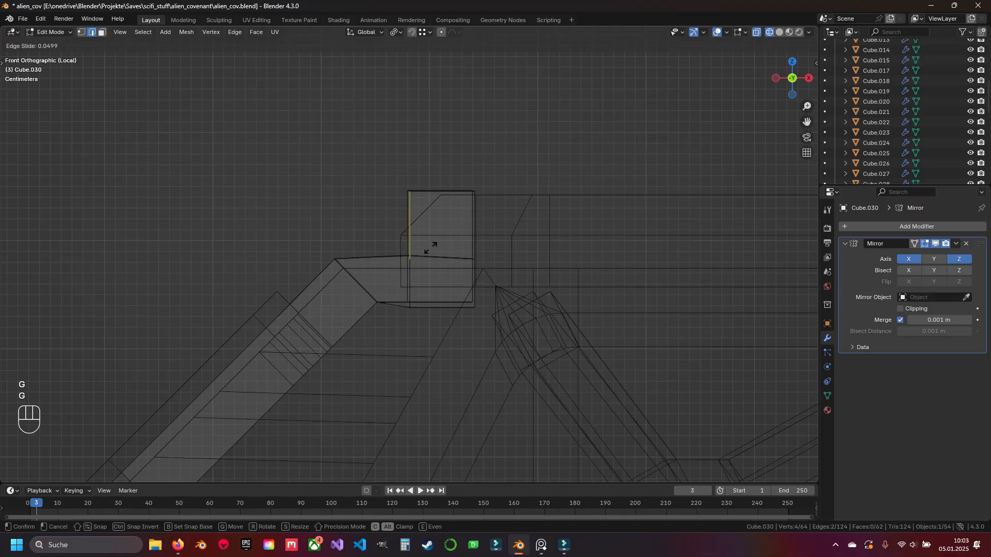
key("Escape")
key("g")
key("g")
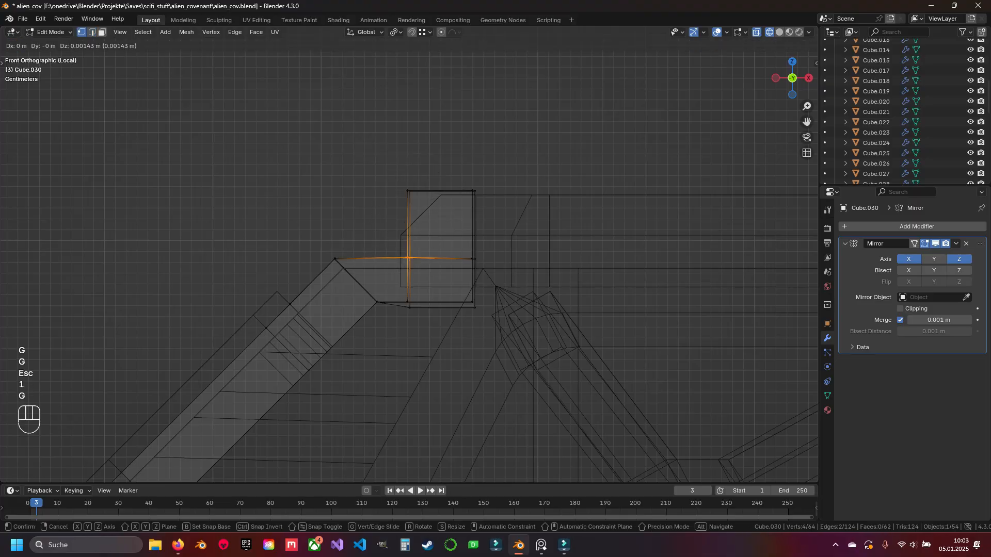
- Merge all of the brace's vertices by distance and save the file
key("a")
key("a")
key("q")
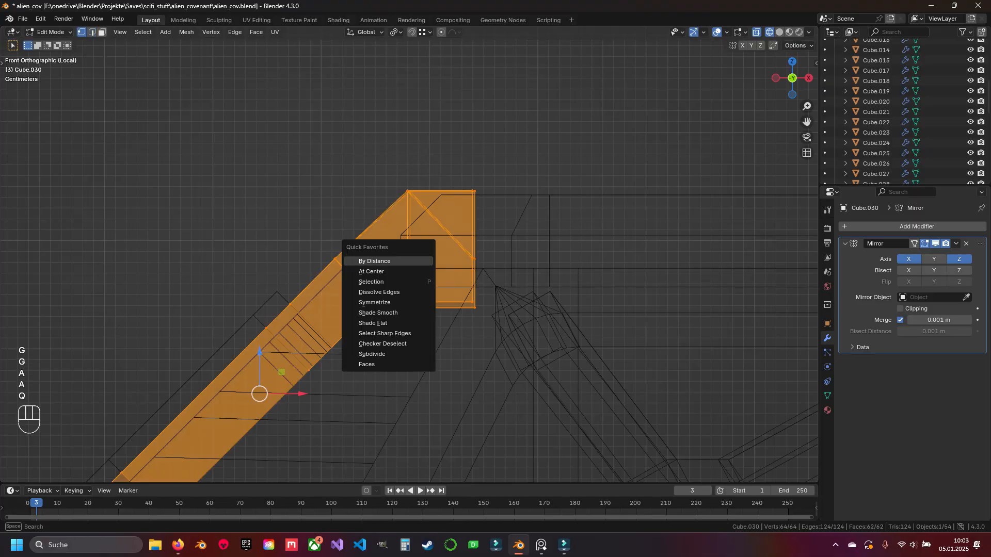
left_click(386, 260)
key("a")
key("z")
middle_click_drag(386, 260, 480, 296)
key("Tab")
key("a")
key("ctrl+s")
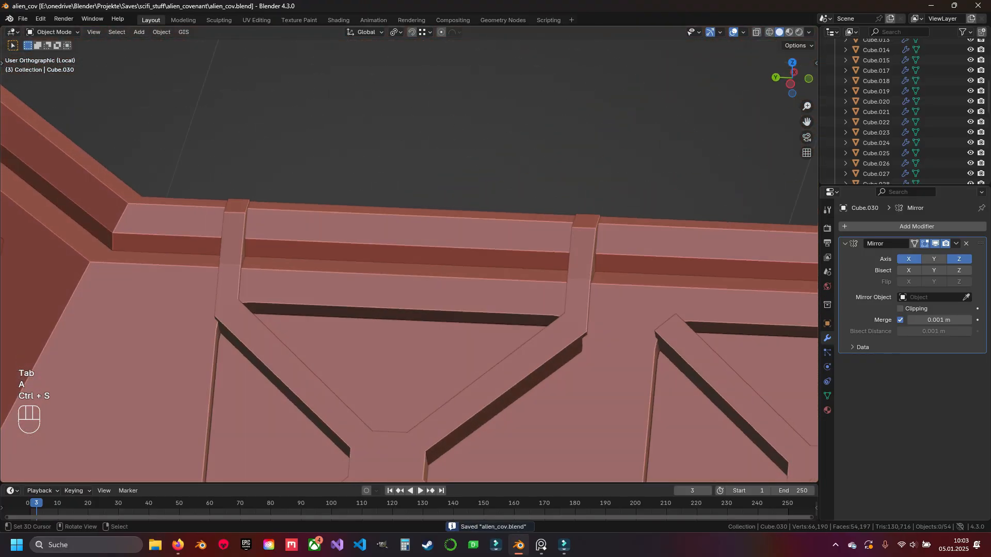
- Select the leftover diagonal edge at the bend of both arms and dissolve both edges
middle_click_drag(433, 330, 385, 325)
scroll(386, 325, "up", 3)
key("Tab")
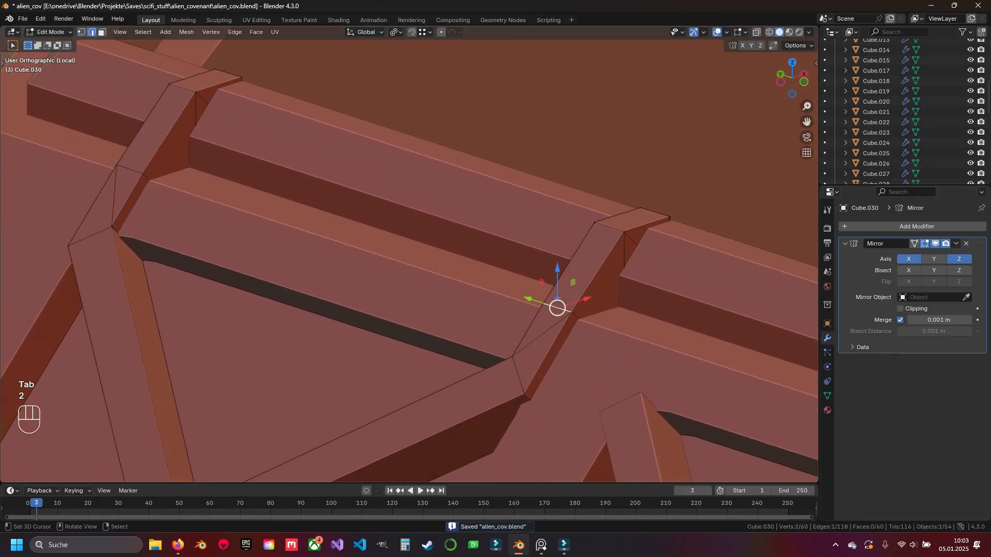
key("g")
key("g")
key("Escape")
middle_click_drag(552, 340, 499, 289, "shift")
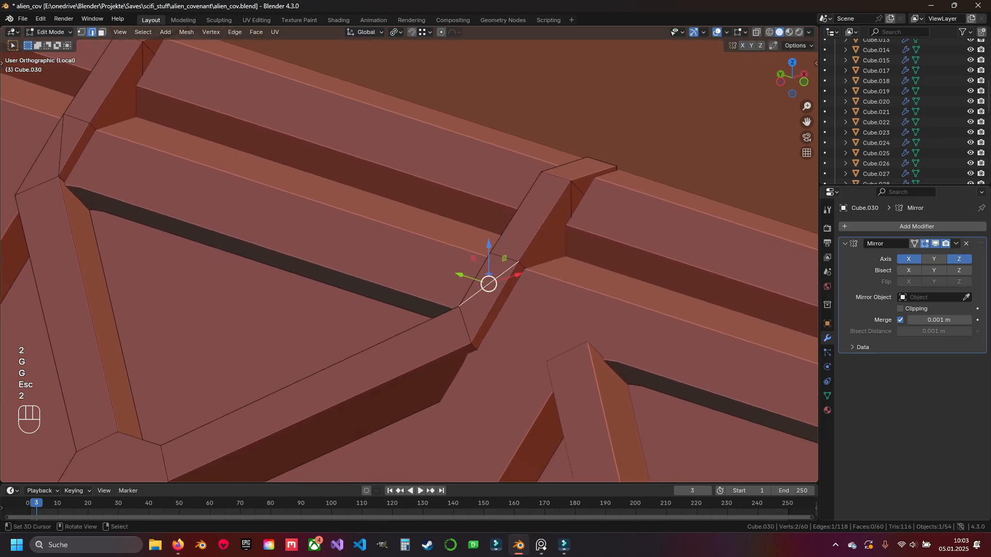
left_click(61, 145, "shift")
key("x")
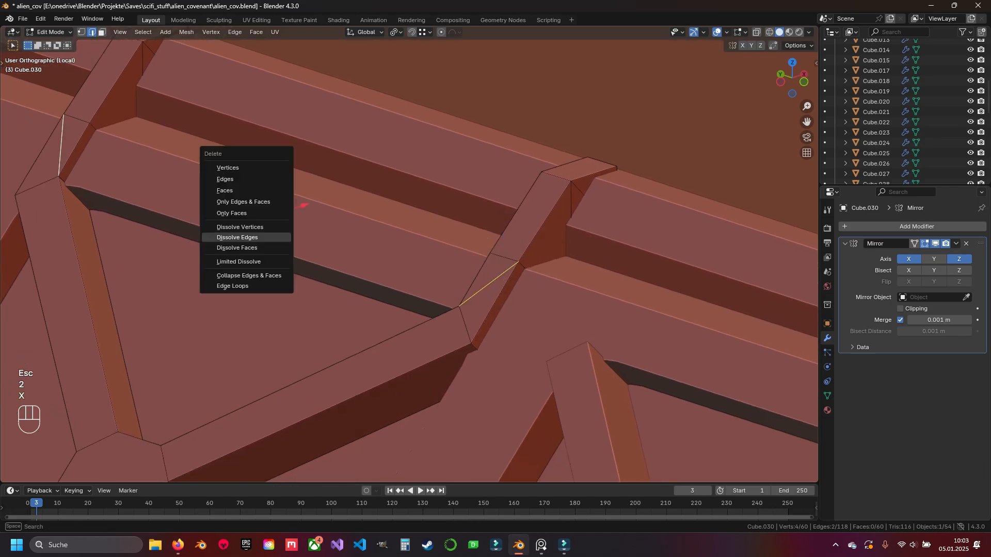
left_click(237, 238)
- Dissolve the redundant edge loop crossing the sloped section of each arm and return to Object Mode
key("z")
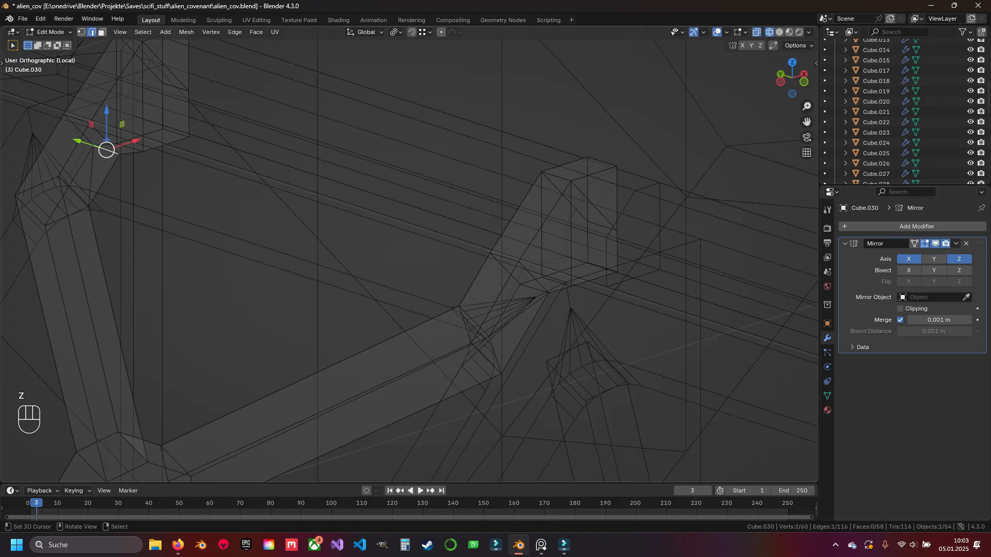
key("x")
left_click(83, 135)
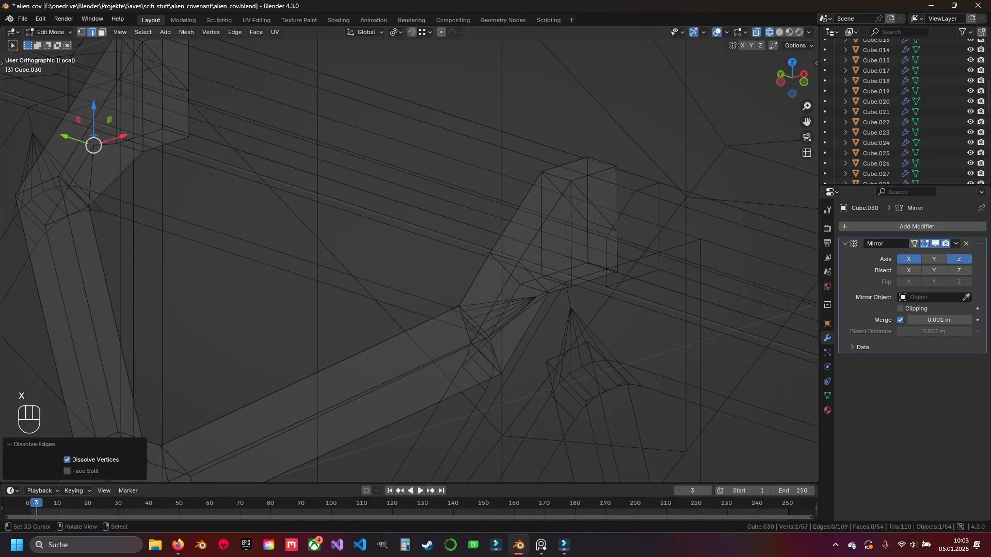
right_click(533, 277)
right_click(532, 278, "alt")
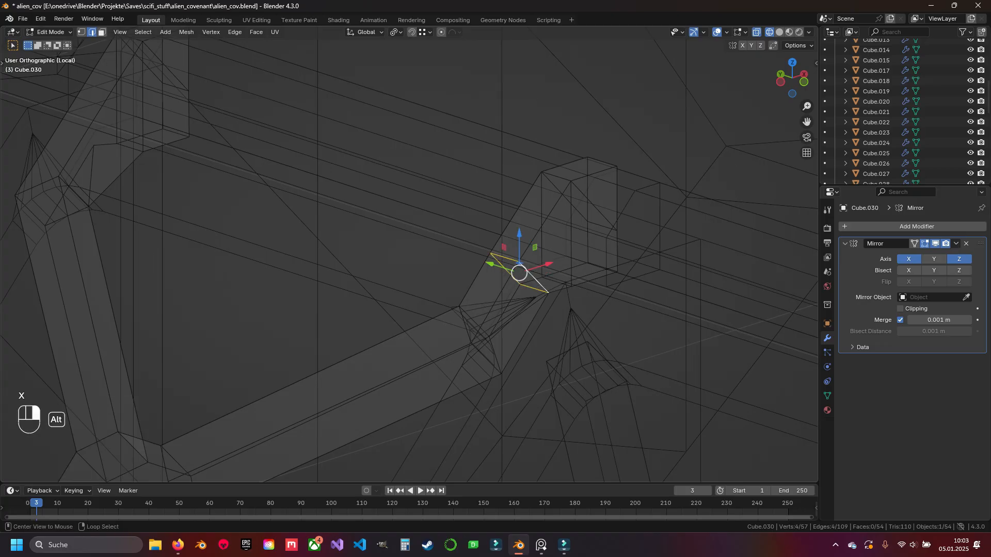
key("x")
left_click(529, 277)
key("z")
scroll(410, 254, "down", 1)
key("Tab")
middle_click_drag(529, 277, 645, 277)
key("a")
key("a")
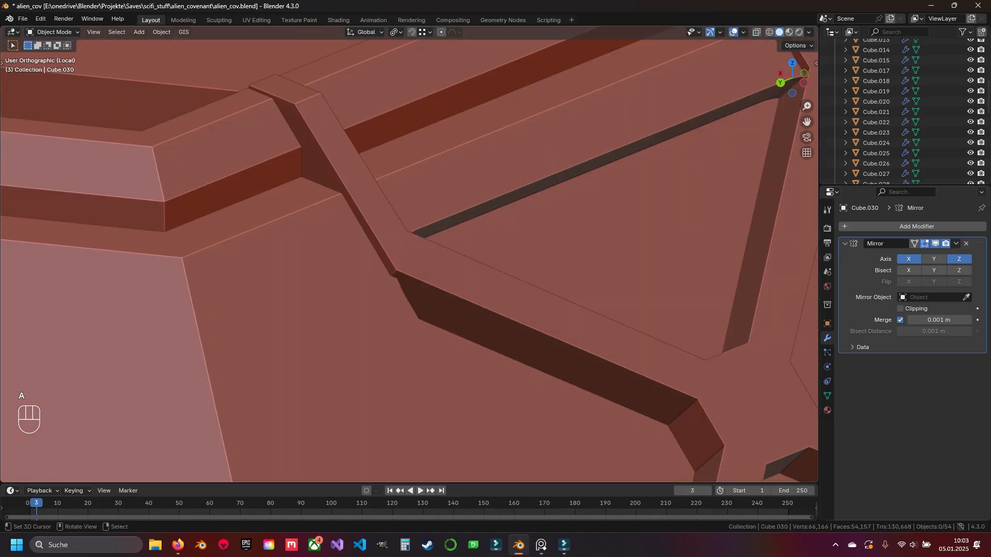
- Select the top faces of both arm extensions in face mode
key("Tab")
key("3")
right_click(284, 86)
middle_click_drag(284, 87, 153, 264, "shift")
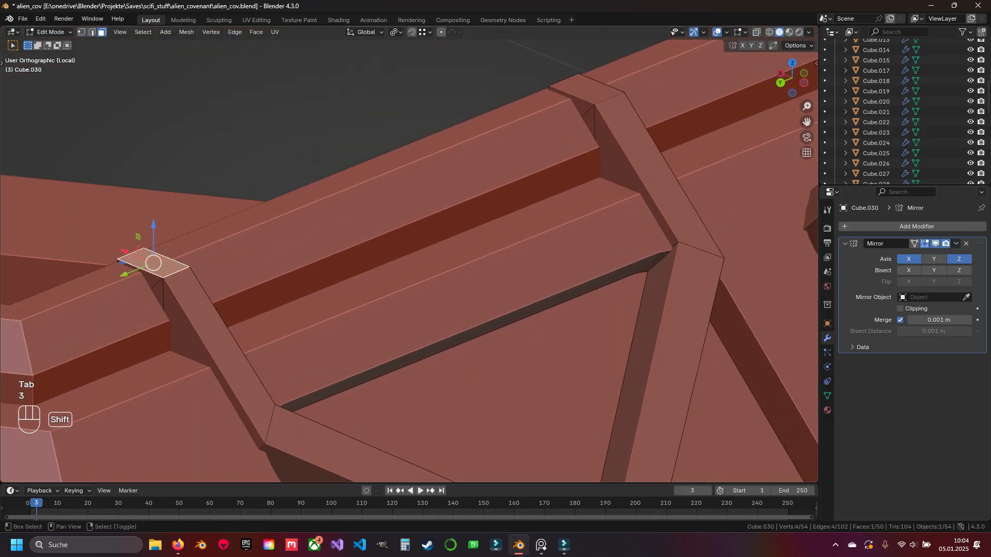
middle_click_drag(586, 89, 566, 28, "shift")
key("Tab")
mouse_move(516, 206)
middle_mouse_down()
mouse_move(388, 225)
mouse_move(473, 245)
middle_mouse_up()
key("KP_1")
key("z")
key("z")
key("Tab")
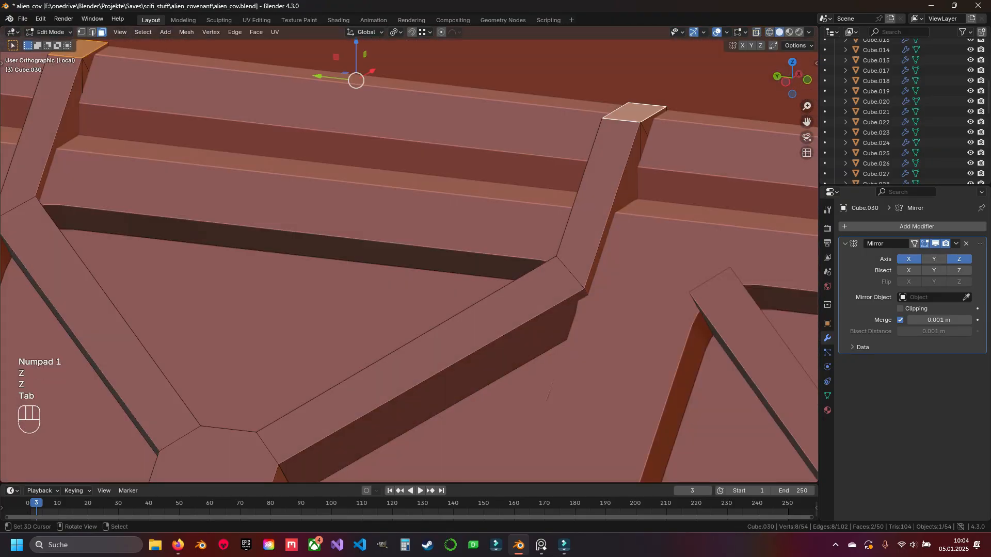
- From the front view, flatten one extension's top face by scaling it to 0 along Z
key("z")
key("KP_1")
scroll(474, 245, "up", 2)
middle_click_drag(473, 245, 296, 273, "shift")
key("1")
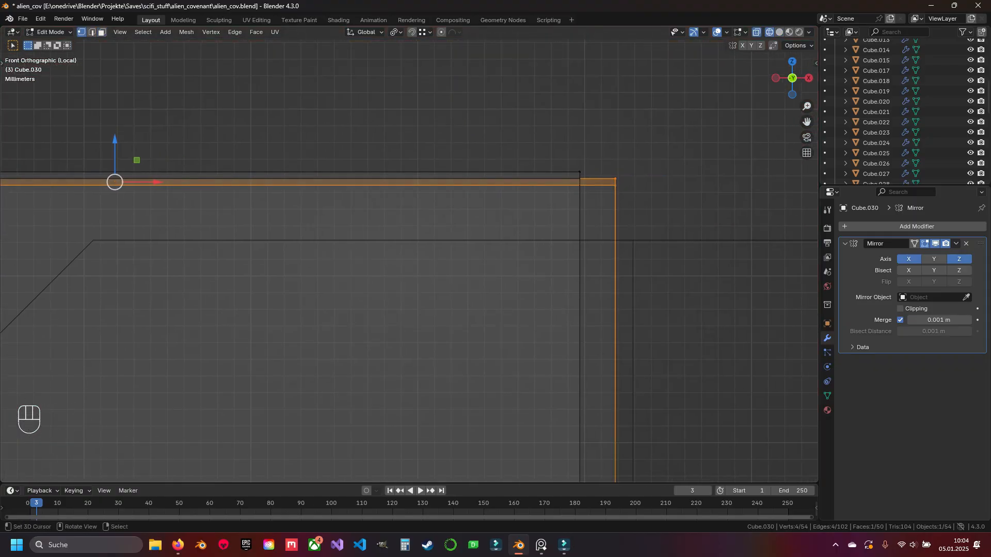
key("s")
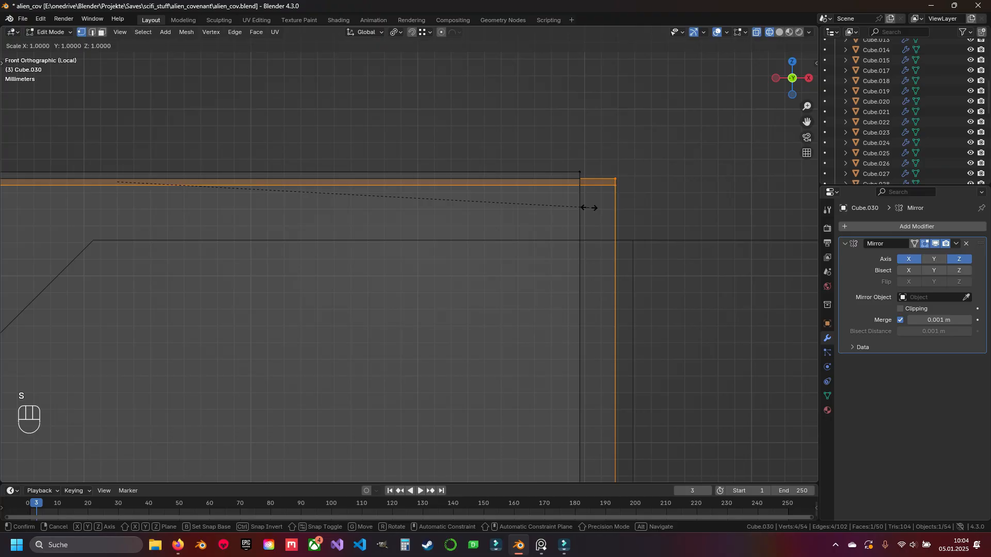
key("z")
key("KP_0")
key("Return")
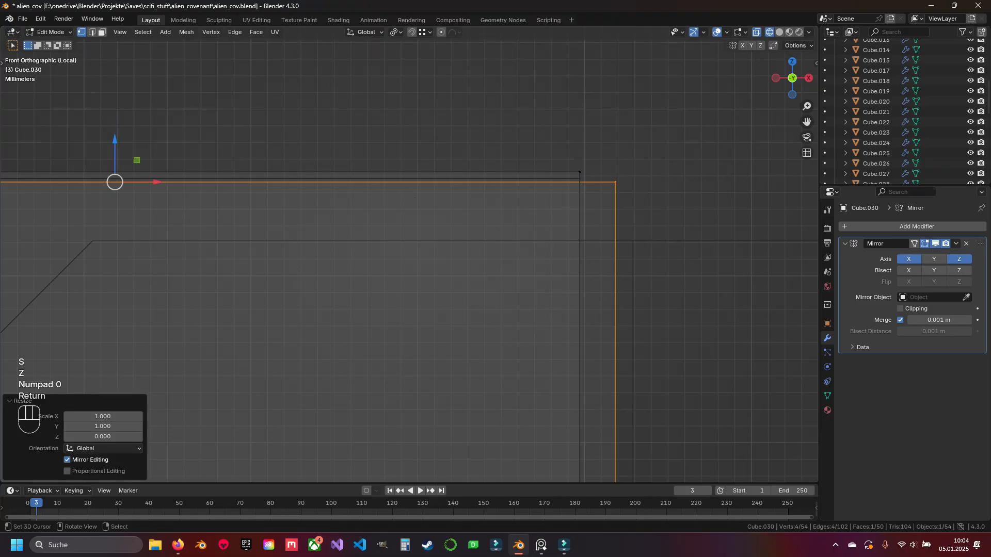
- Raise the flattened top face about 0.0006 m along Z, snapping it to the other arm's top corner vertex
key("g")
key("z")
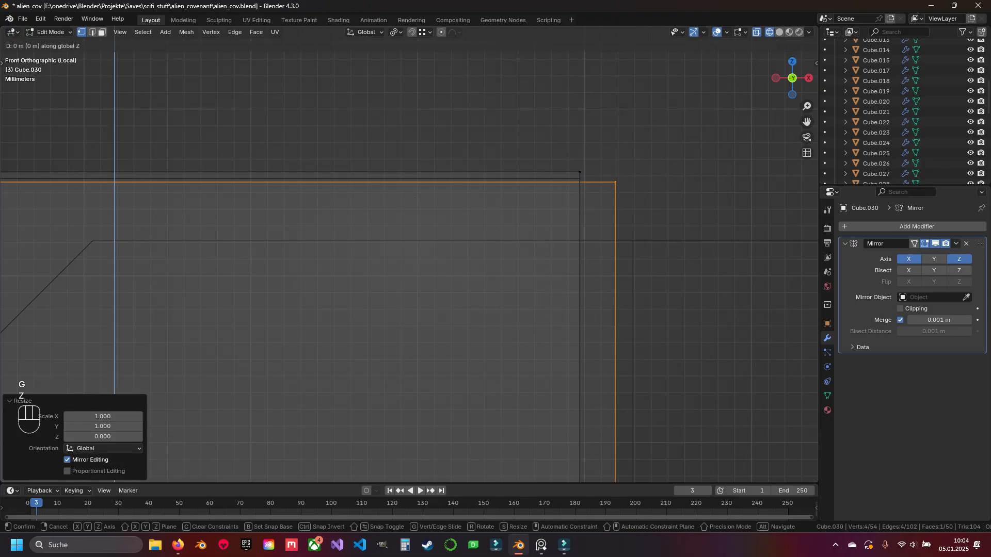
left_click(579, 172, "ctrl")
scroll(579, 172, "down", 2)
scroll(408, 260, "down", 3)
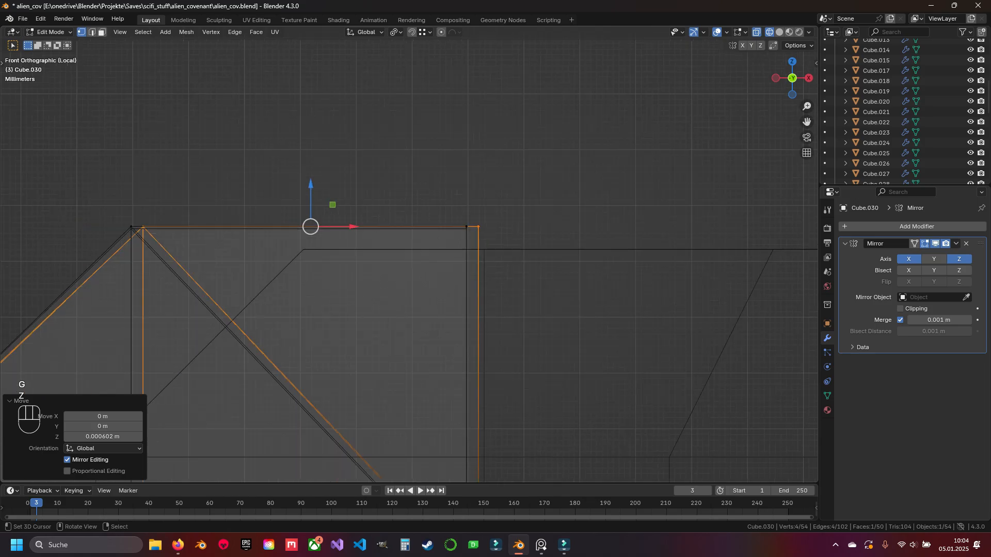
- Move the brace-side vertices of that top face about -0.0021 m along X, snapping them to the other arm's corner
scroll(117, 269, "up", 5)
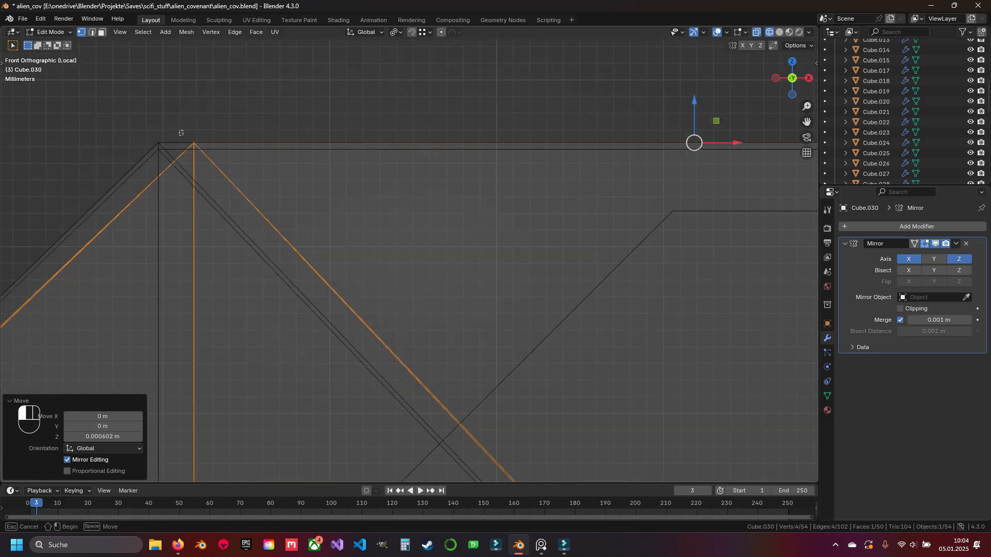
left_click_drag(181, 133, 206, 157)
middle_click_drag(208, 158, 365, 197, "shift")
key("g")
key("x")
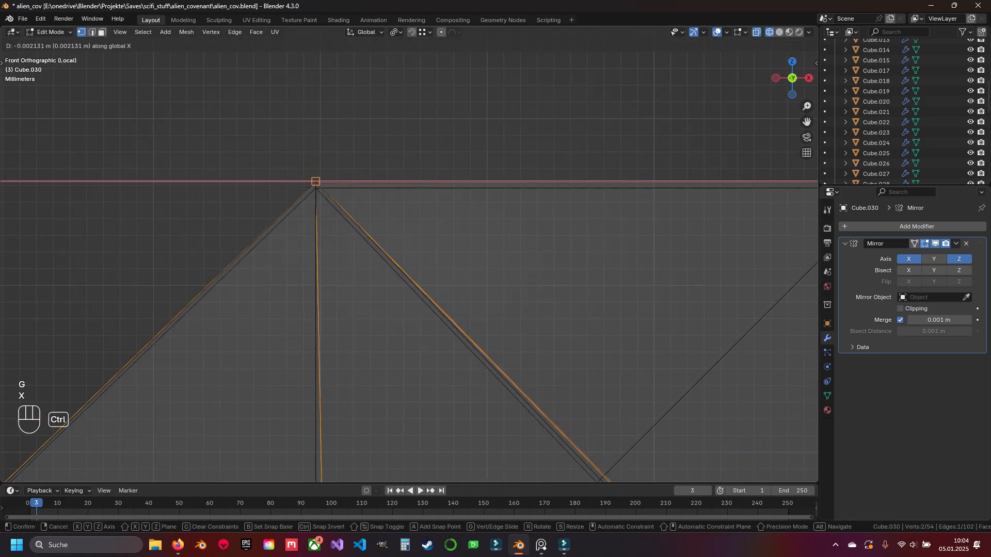
left_click(317, 187)
- Box-select the six vertices of the same extension's end, from its top corner down to its base
scroll(330, 206, "down", 7)
middle_click_drag(392, 336, 156, 38, "shift")
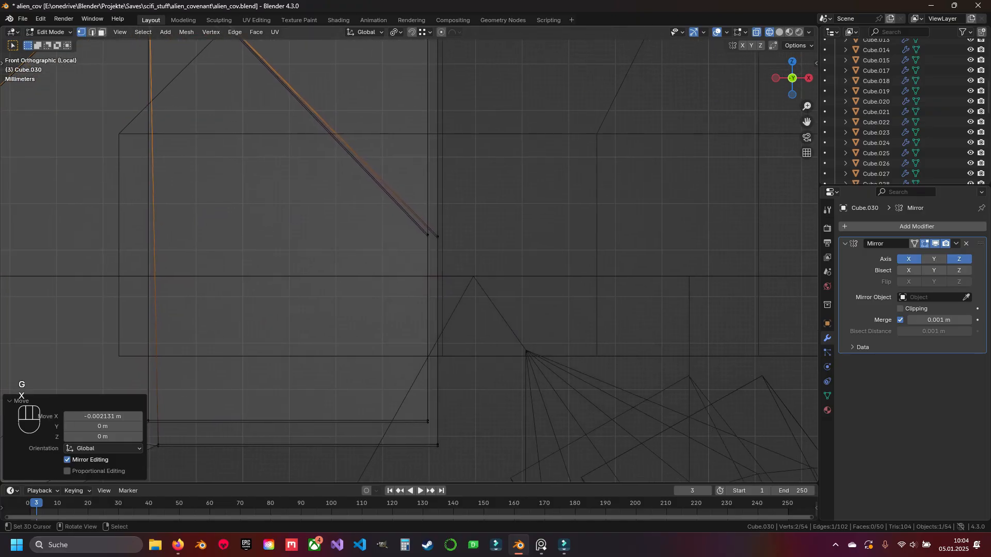
scroll(310, 206, "down", 4)
middle_click_drag(310, 197, 313, 318, "shift")
scroll(330, 309, "up", 8)
left_click_drag(548, 224, 496, 298)
scroll(496, 300, "down", 4)
middle_click_drag(491, 320, 443, 92, "shift")
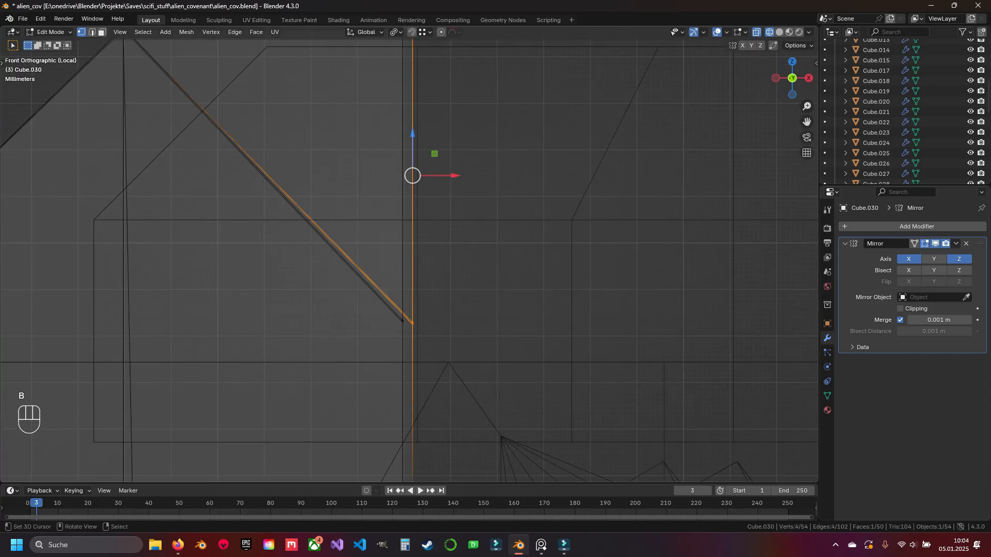
key("b")
key("Escape")
middle_click_drag(429, 449, 426, 190, "shift")
key("b")
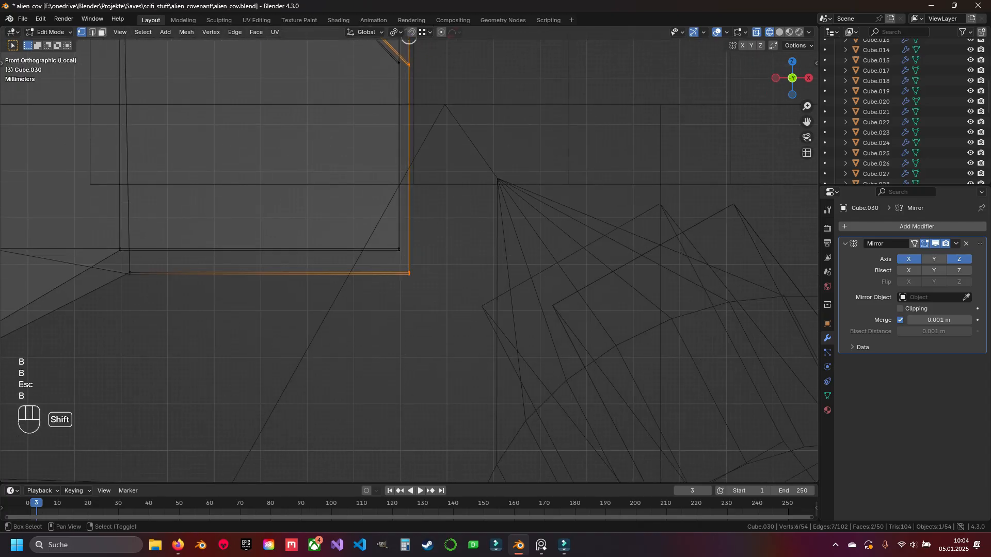
- Move the selected end vertices about -0.0021 m along X to align with the other arm's end, and save the file
middle_click_drag(421, 289, 443, 480, "shift")
scroll(474, 294, "up", 3)
mouse_move(444, 206)
middle_mouse_down("shift")
mouse_move(474, 294)
mouse_move(538, 347)
middle_mouse_up("shift")
key("g")
key("x")
left_click(472, 294)
key("z")
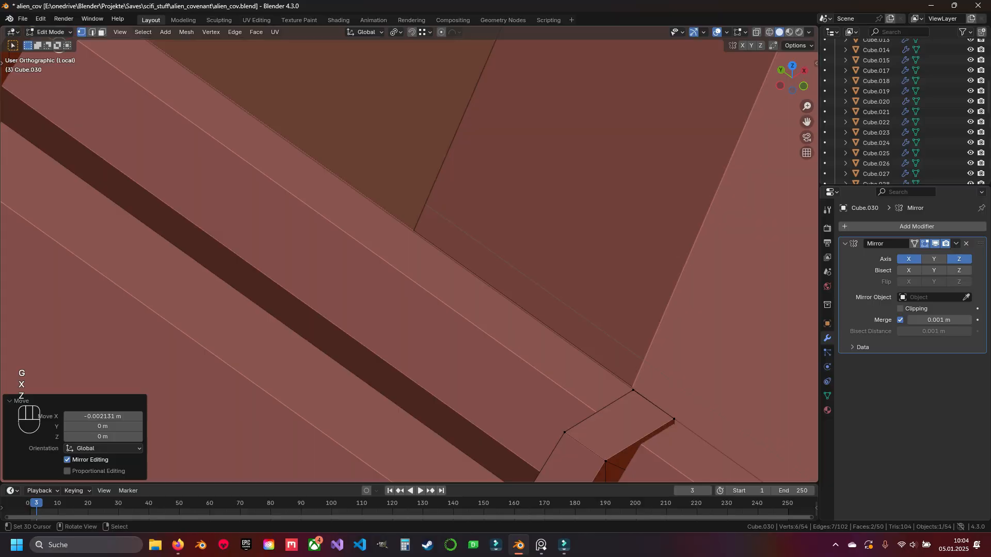
scroll(465, 289, "down", 8)
key("Tab")
key("ctrl+s")
- Examine how the bend edges of the two arms line up in the front wireframe view
middle_click_drag(412, 258, 491, 266)
key("a")
scroll(409, 254, "up", 5)
key("Tab")
key("2")
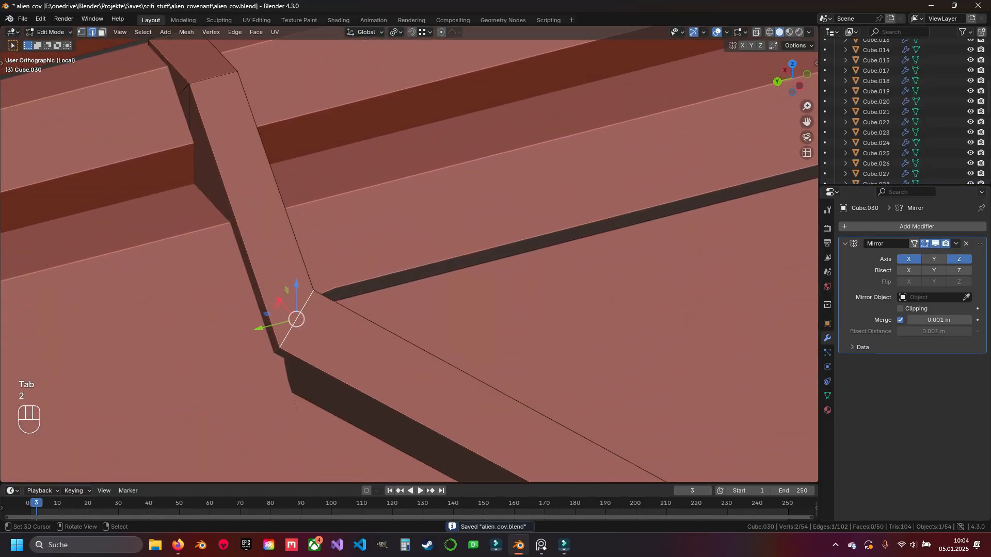
key("KP_1")
key("z")
mouse_move(309, 232)
middle_mouse_down("shift")
mouse_move(480, 281)
mouse_move(466, 367)
middle_mouse_up("shift")
scroll(480, 281, "up", 6)
scroll(409, 254, "up", 6)
key("1")
scroll(409, 254, "down", 10)
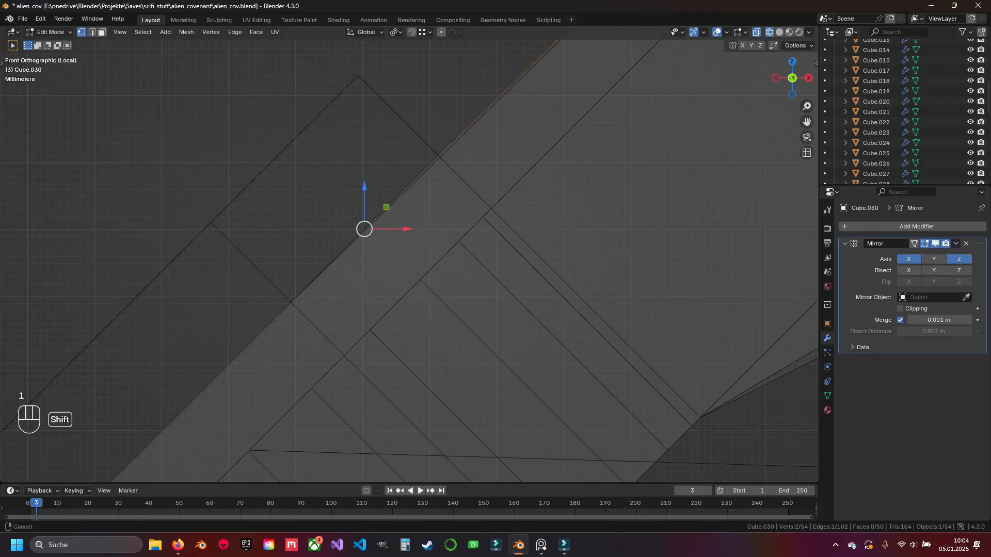
middle_click_drag(444, 216, 248, 412, "shift")
scroll(409, 254, "up", 4)
key("z")
- Select only the top face of the nearer arm extension
key("2")
right_click(511, 93)
mouse_move(465, 155)
middle_mouse_down()
mouse_move(467, 178)
mouse_move(406, 324)
middle_mouse_up()
key("3")
right_click(513, 105)
key("KP_1")
key("z")
scroll(409, 254, "up", 7)
key("z")
scroll(409, 254, "down", 7)
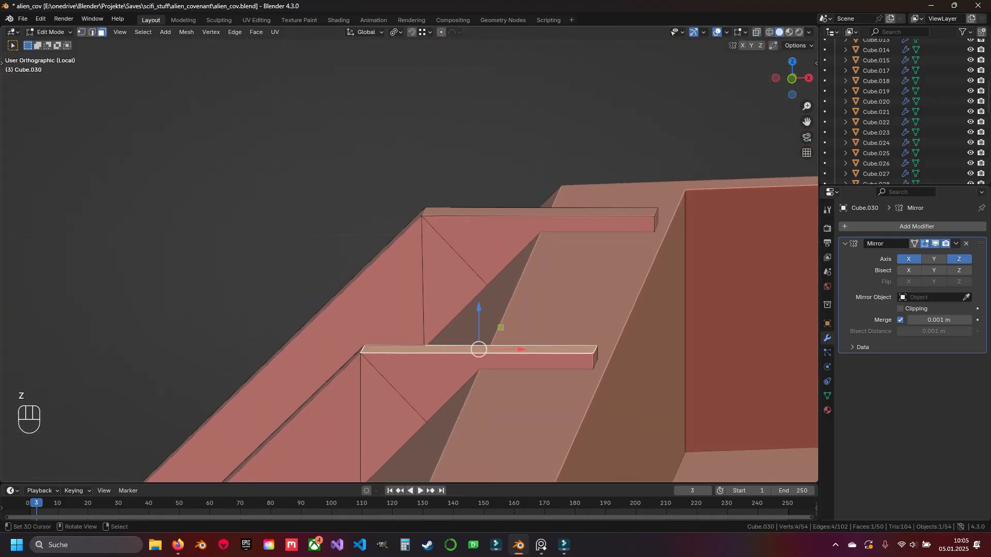
- Flatten the nearer extension's top face from the front view by scaling it to 0 along Z
key("KP_1")
key("z")
scroll(409, 254, "up", 13)
scroll(409, 254, "down", 5)
middle_click_drag(433, 258, 123, 200, "shift")
key("s")
key("z")
key("KP_0")
key("Return")
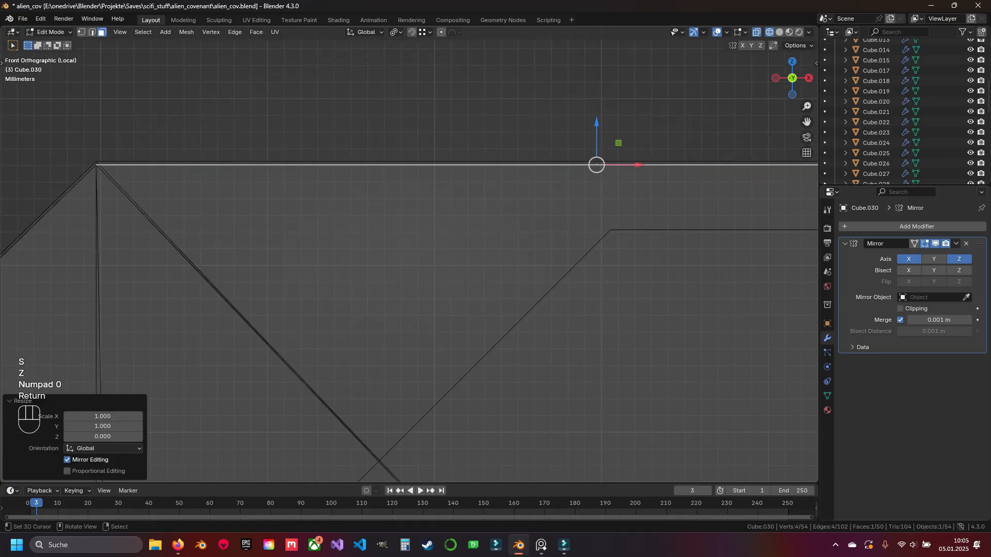
- Raise the nearer extension's flattened top face about 0.0002 m along Z, snapping it to the other arm's top corner
middle_click_drag(206, 206, 455, 147, "shift")
scroll(409, 255, "up", 7)
scroll(409, 254, "up", 2)
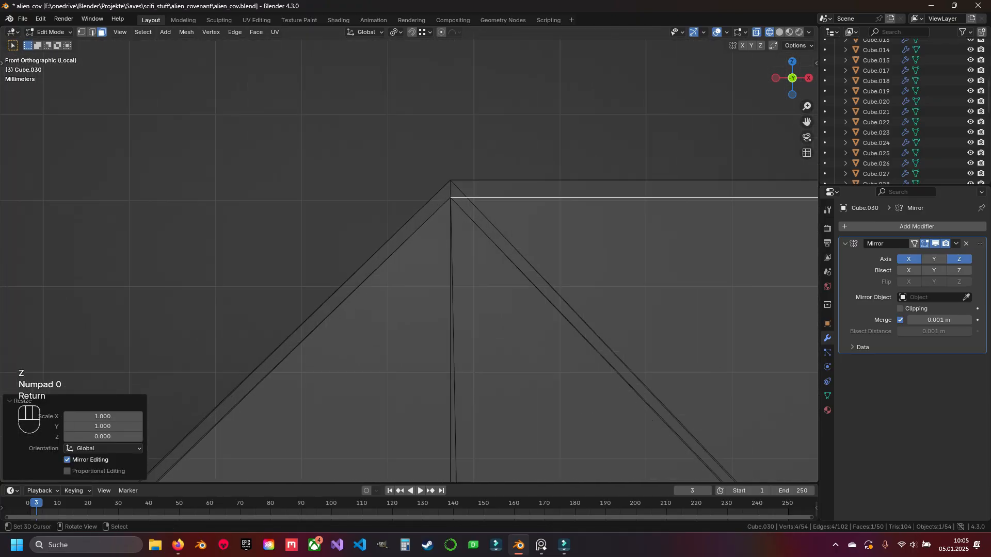
key("g")
key("z")
left_click(451, 180, "ctrl")
- Undo the last height change of the nearer extension's top face after checking it in the front wireframe view
scroll(451, 180, "down", 20)
middle_click_drag(451, 207, 478, 233)
key("z")
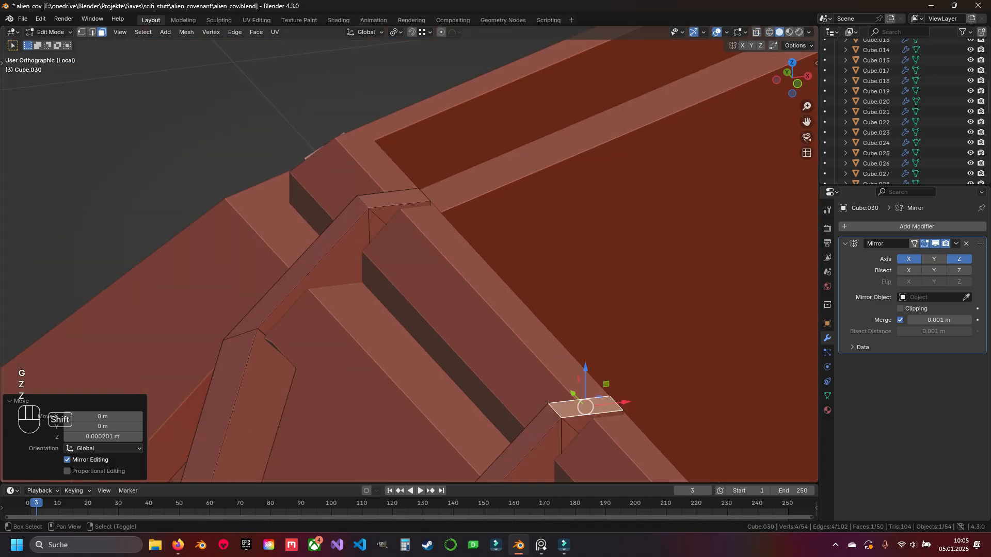
key("Tab")
key("KP_1")
key("z")
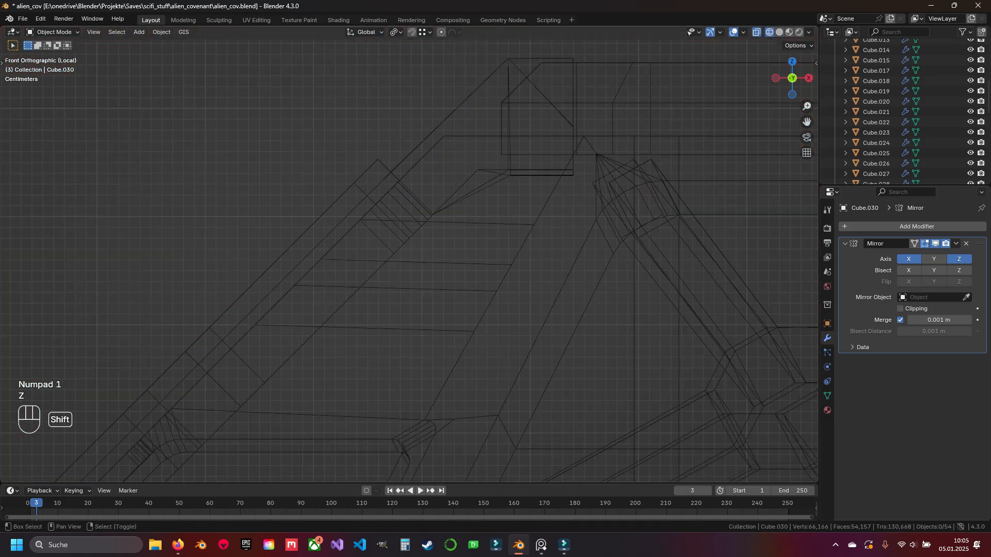
scroll(408, 258, "up", 5)
key("ctrl+z")
key("ctrl+z")
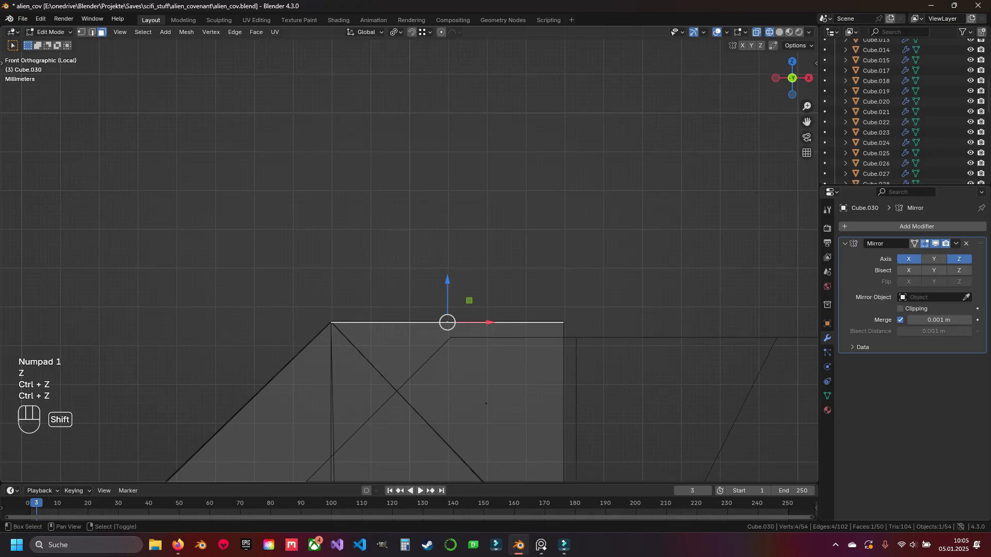
- Move the nearer extension's top face up along Z in the front wireframe view to line up with the other arm's top corner
middle_click_drag(407, 257, 425, 182, "shift")
scroll(425, 206, "up", 10)
key("z")
scroll(425, 232, "down", 8)
middle_click_drag(425, 233, 428, 237)
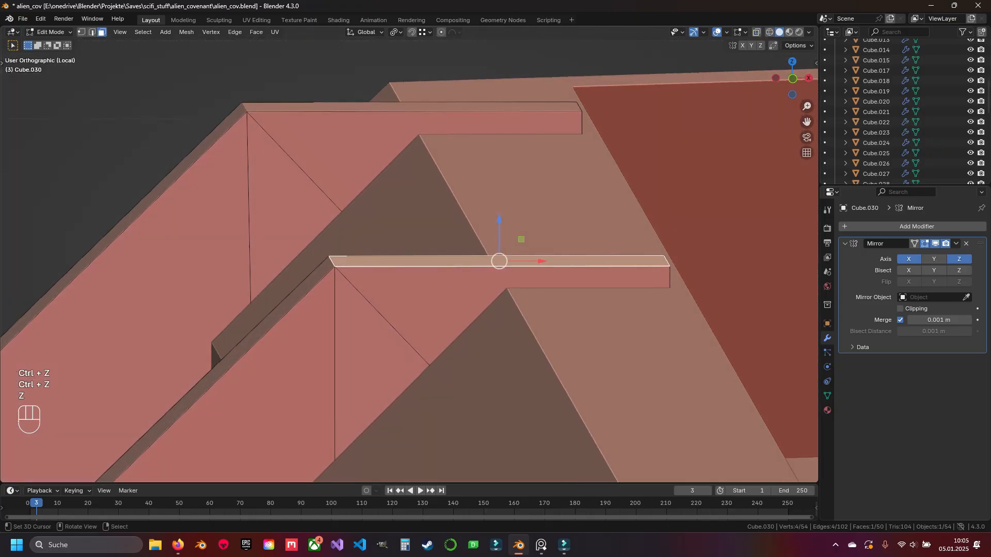
middle_click_drag(464, 310, 377, 153, "shift")
key("KP_1")
key("z")
middle_click_drag(413, 258, 557, 240, "shift")
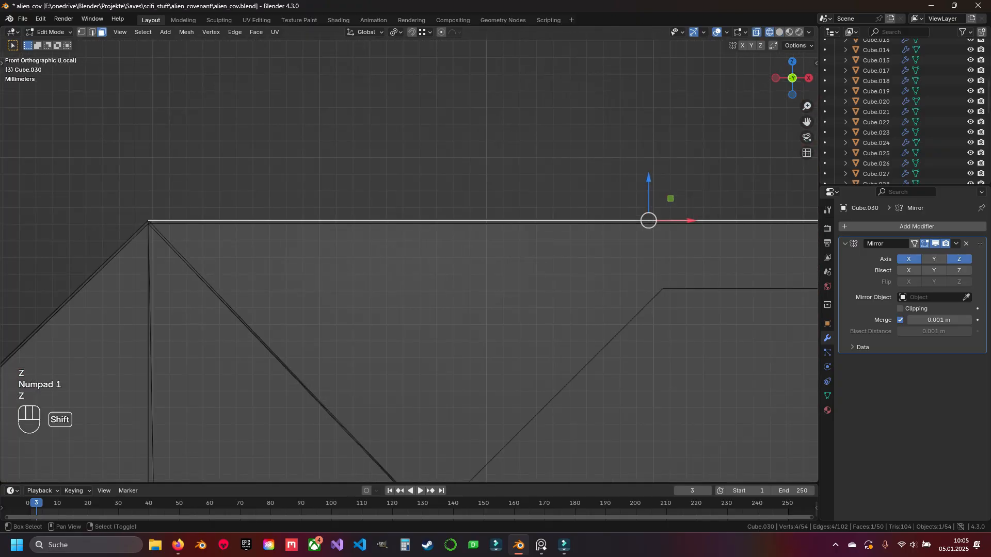
scroll(157, 222, "up", 8)
middle_click_drag(412, 258, 543, 215, "shift")
key("g")
key("z")
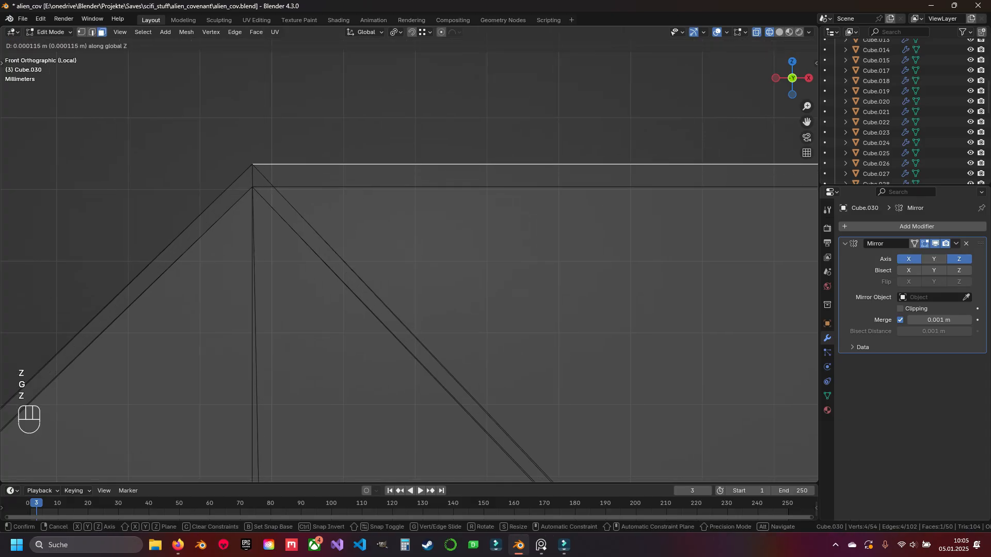
left_click(543, 229)
- Inspect the bend and top faces of the extended arms in solid shading, outside mesh editing
key("z")
scroll(544, 229, "down", 12)
scroll(409, 254, "down", 9)
middle_click_drag(409, 255, 490, 235)
key("Tab")
key("Tab")
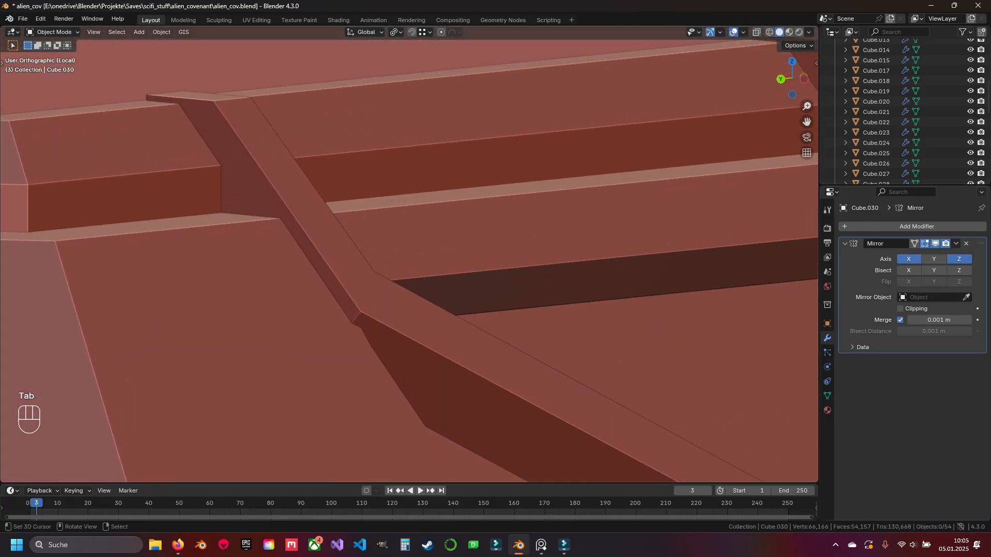
scroll(413, 258, "up", 3)
middle_click_drag(439, 258, 413, 304)
middle_click_drag(412, 258, 469, 215, "shift")
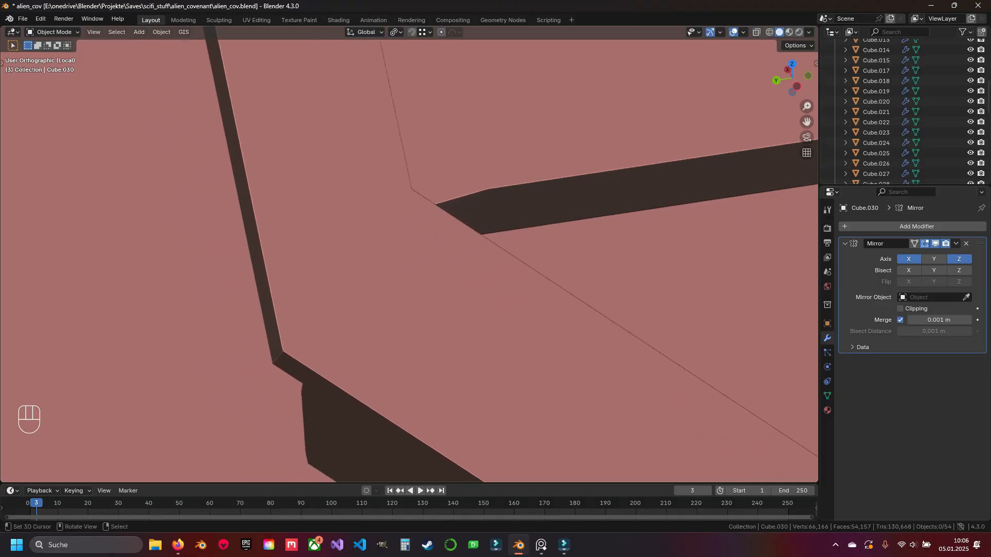
- Switch the viewport MatCap to the glossy red material and check the edges at the arm's bend
left_click(808, 32)
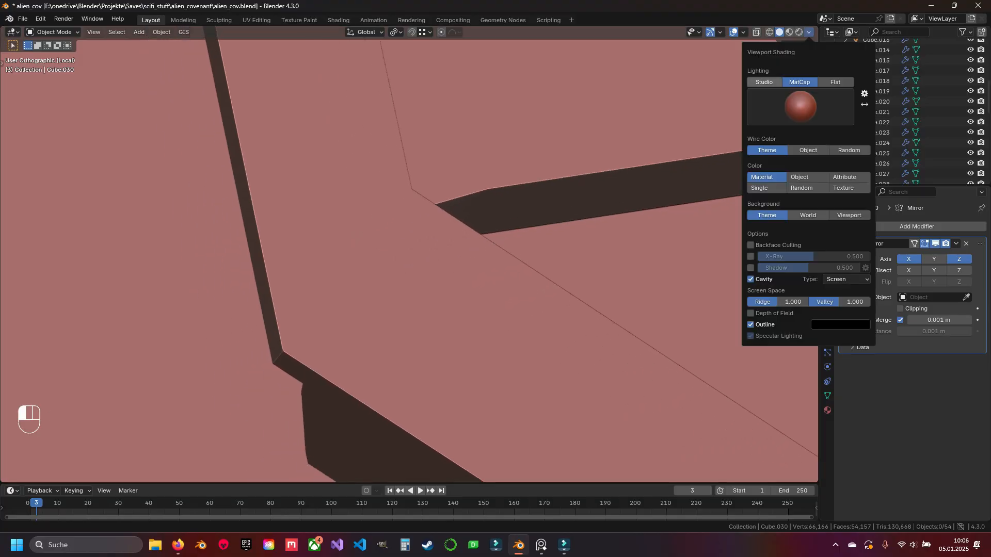
left_click(800, 107)
left_click(774, 204)
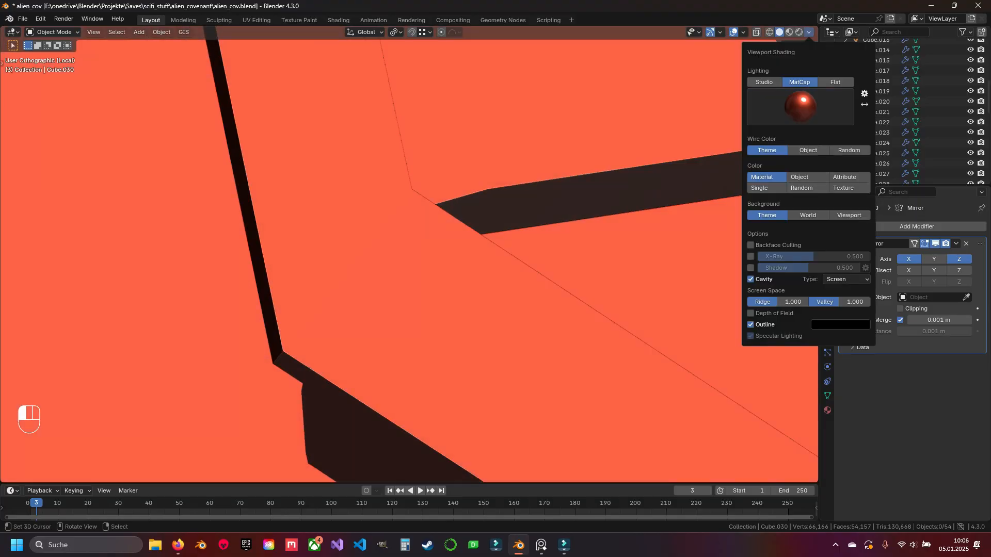
mouse_move(413, 258)
middle_mouse_down()
mouse_move(399, 268)
mouse_move(386, 232)
mouse_move(389, 223)
mouse_move(403, 229)
middle_mouse_up()
key("Tab")
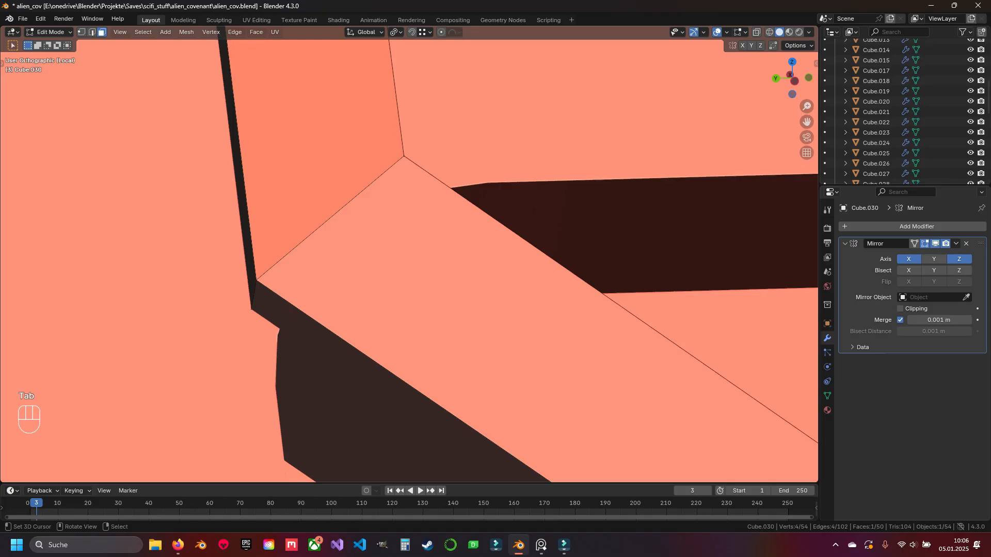
key("Tab")
key("Tab")
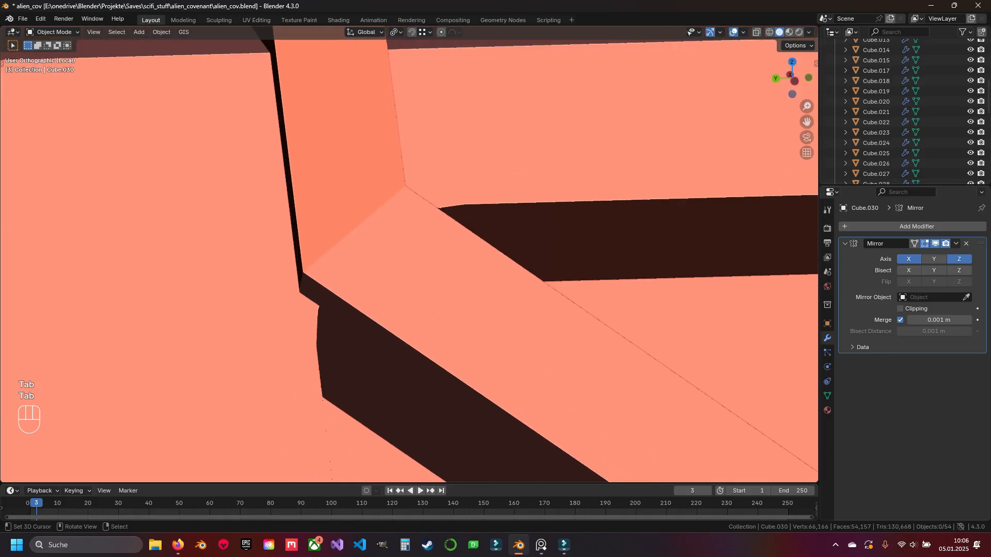
- Try moving the selected extension top face along Z
key("g")
key("z")
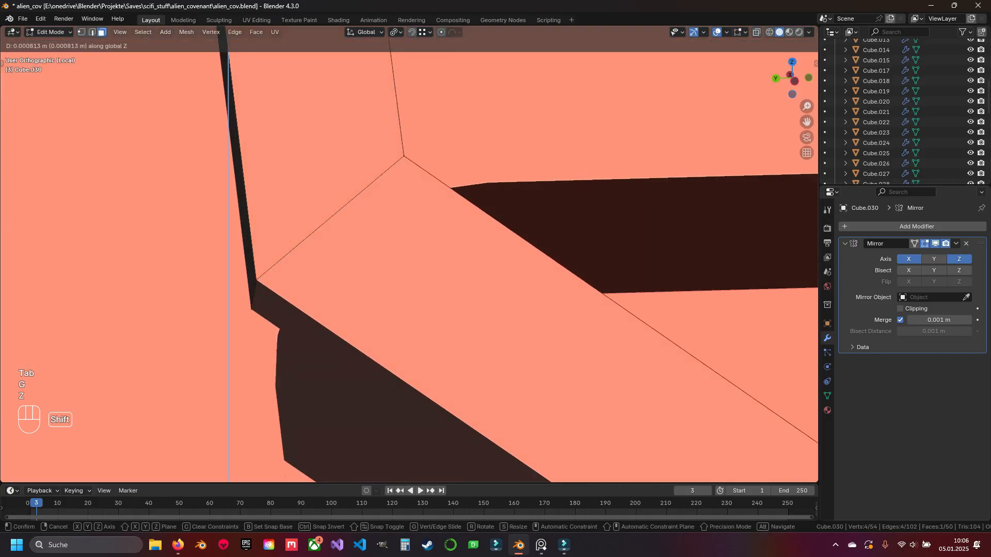
key("Tab")
- Change the viewport MatCap back to the matte red material
middle_click_drag(409, 254, 405, 263)
scroll(407, 256, "down", 7)
left_click(808, 32)
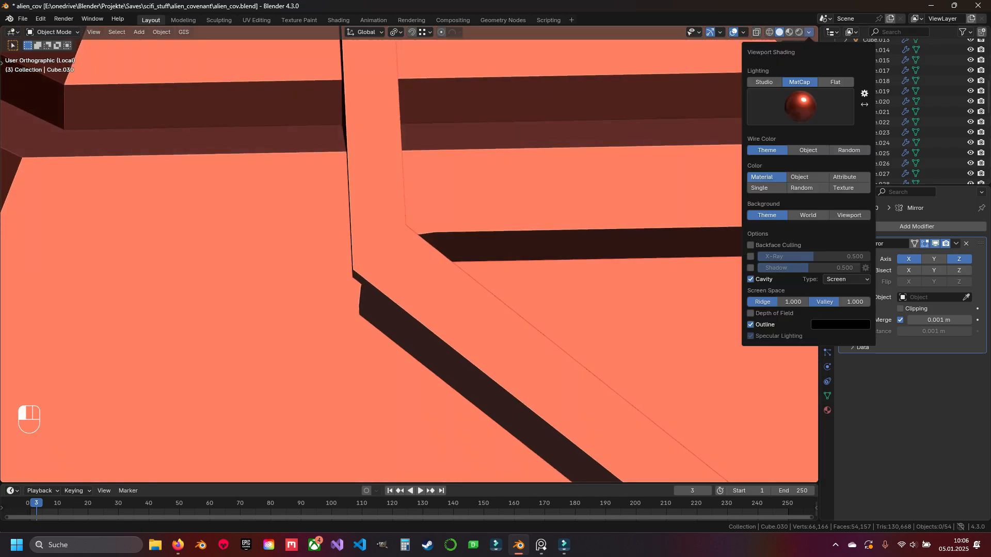
left_click(800, 107)
left_click(651, 173)
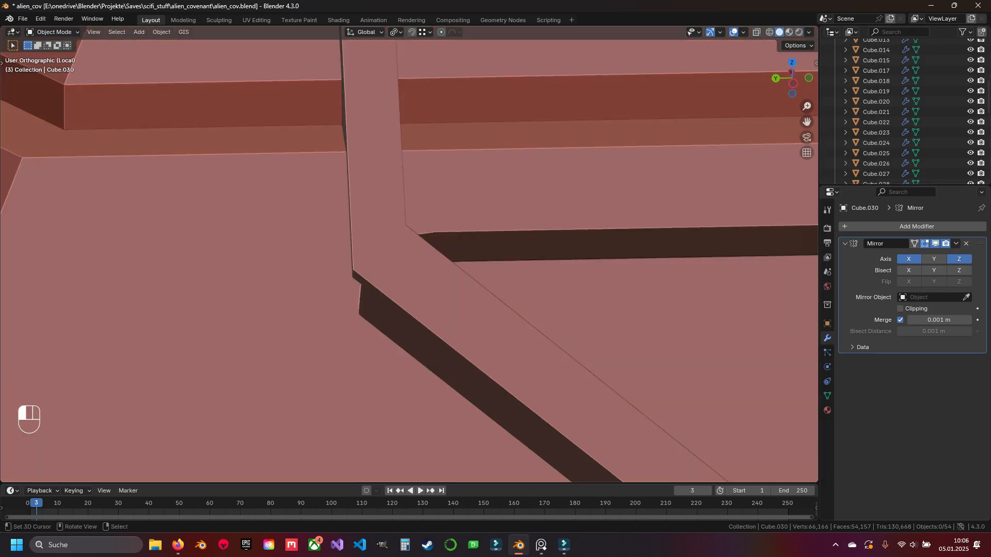
- Raise the selected extension top face 0.003654 m along Z in the front wireframe view, snapping it to the other arm's top corner
scroll(410, 255, "down", 3)
middle_click_drag(409, 254, 302, 279, "shift")
key("Tab")
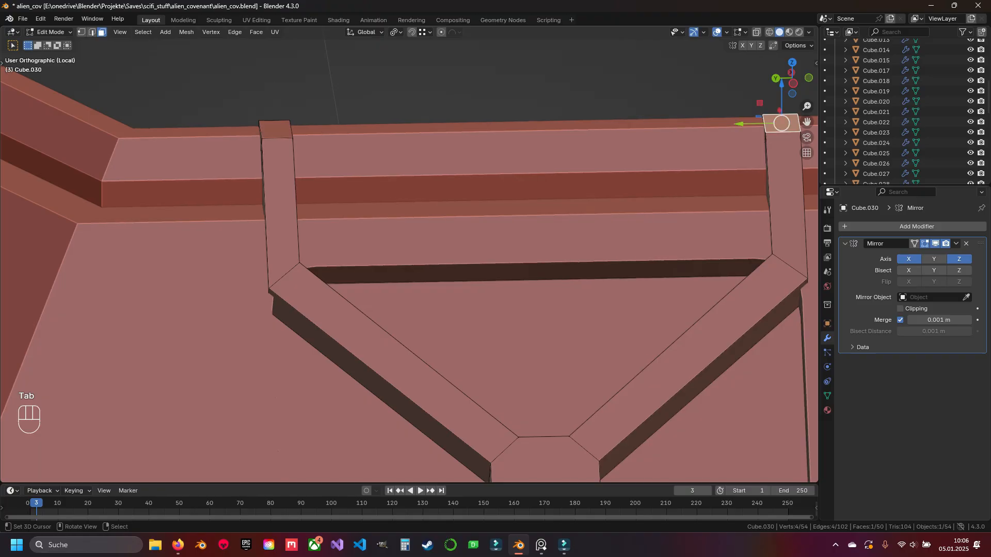
key("KP_1")
key("z")
mouse_move(409, 254)
middle_mouse_down("shift")
mouse_move(334, 285)
mouse_move(318, 323)
middle_mouse_up("shift")
scroll(409, 255, "up", 12)
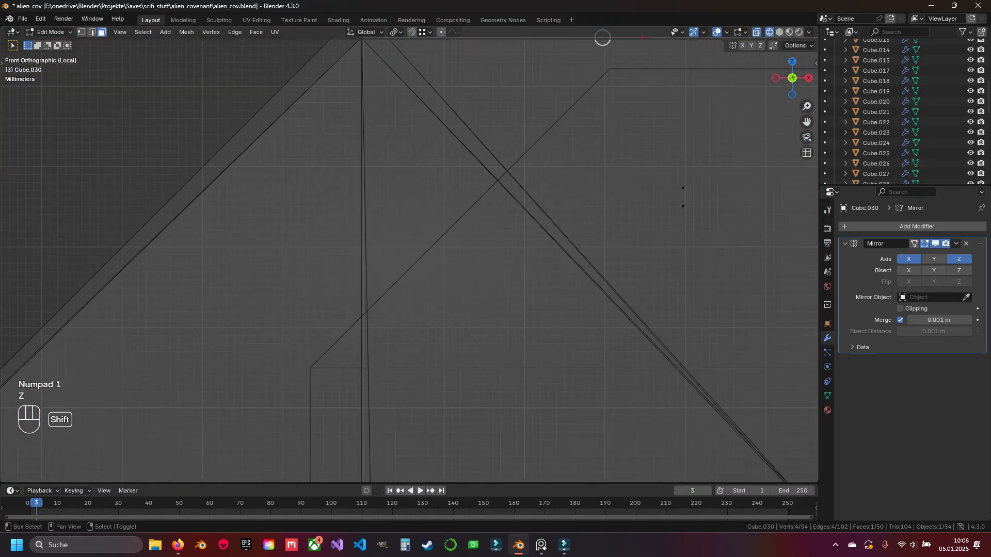
middle_click_drag(409, 207, 404, 369, "shift")
key("g")
key("z")
left_click(357, 172, "ctrl")
scroll(409, 255, "down", 7)
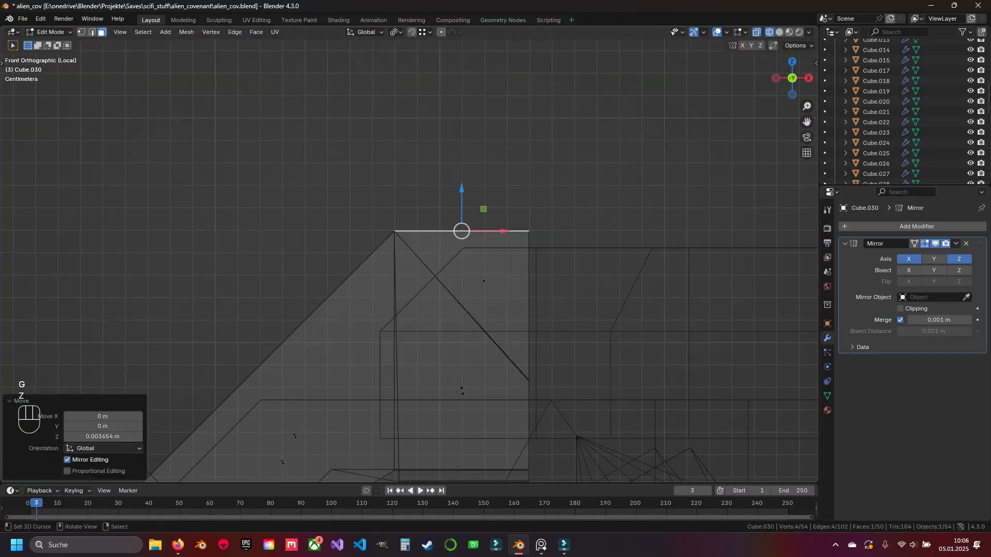
- Return to solid shading, leave mesh editing of the extended brace and save the file
key("z")
middle_click_drag(409, 254, 472, 247)
scroll(409, 254, "down", 5)
key("Tab")
key("ctrl+s")
scroll(409, 254, "down", 7)
middle_click_drag(409, 254, 451, 209, "shift")
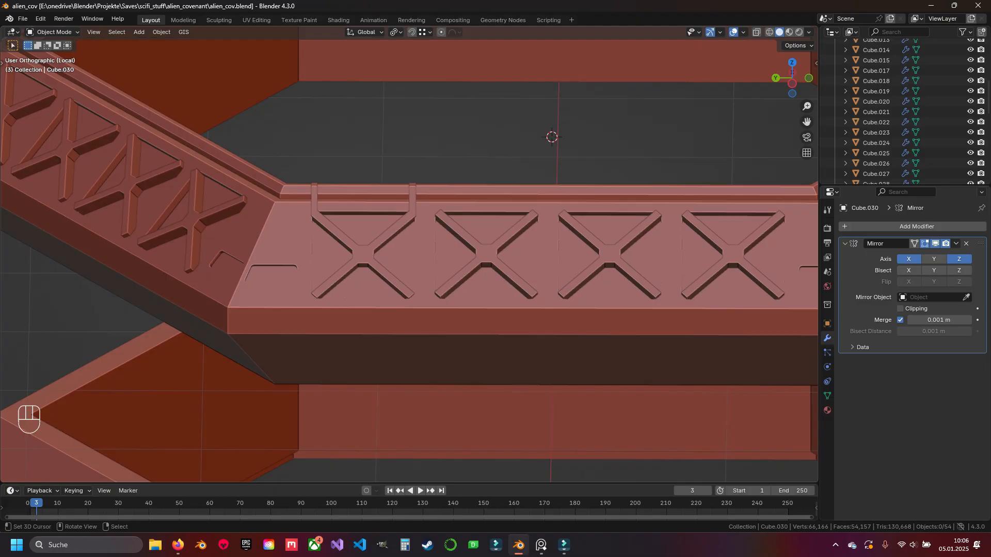
- Delete the object holding the remaining unextended X-braces around the hexagon, selected from the top view
middle_click_drag(409, 254, 450, 75)
key("KP_7")
scroll(409, 254, "down", 2)
scroll(468, 304, "down", 1)
key("Tab")
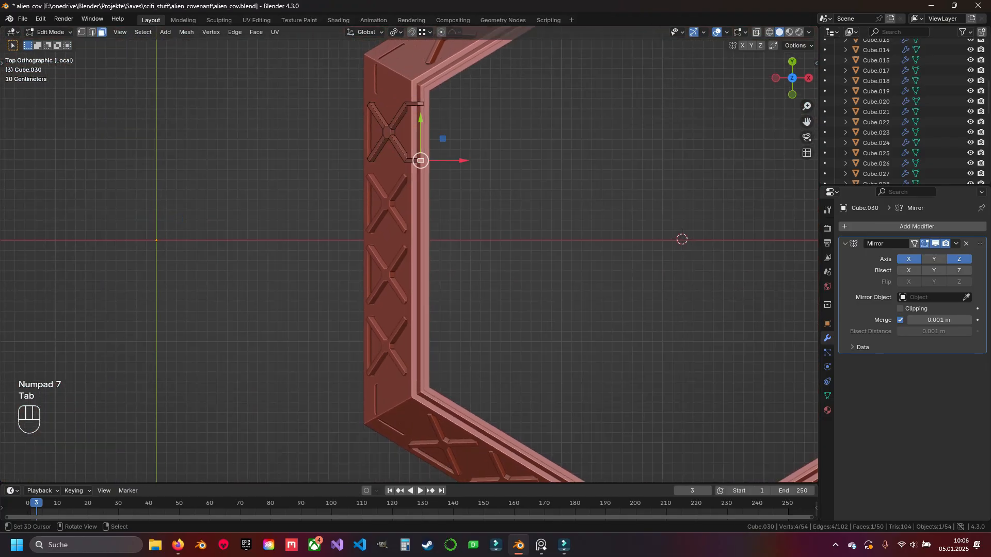
key("Tab")
key("Tab")
key("Tab")
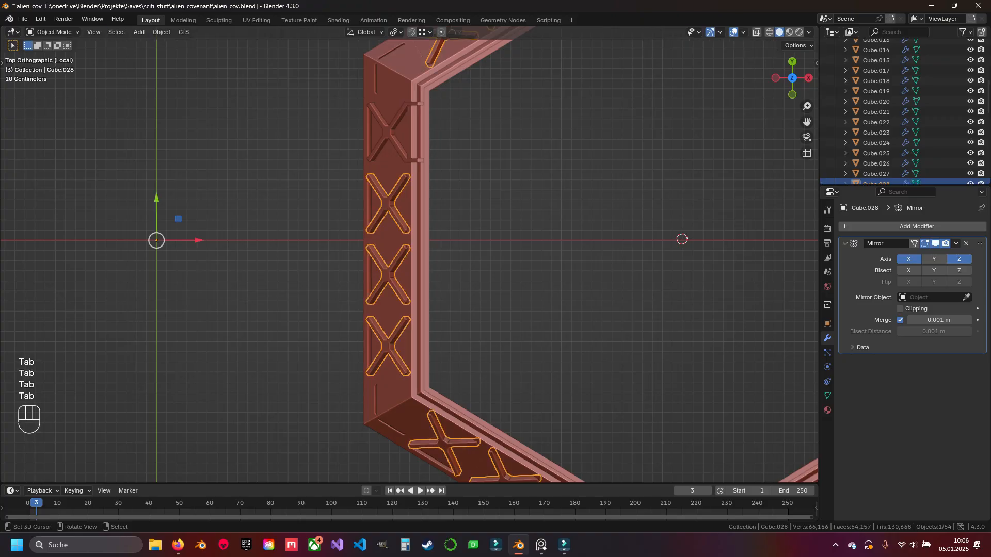
key("x")
left_click(405, 208)
- Select the extended X-brace, save the file and add an Array modifier to the brace
left_click(388, 132)
key("Tab")
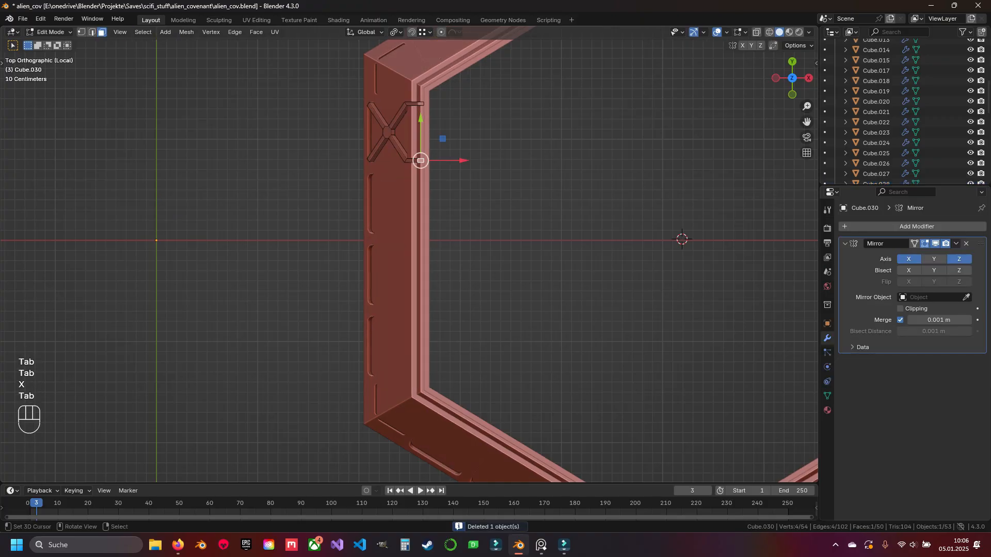
key("ctrl+s")
key("Tab")
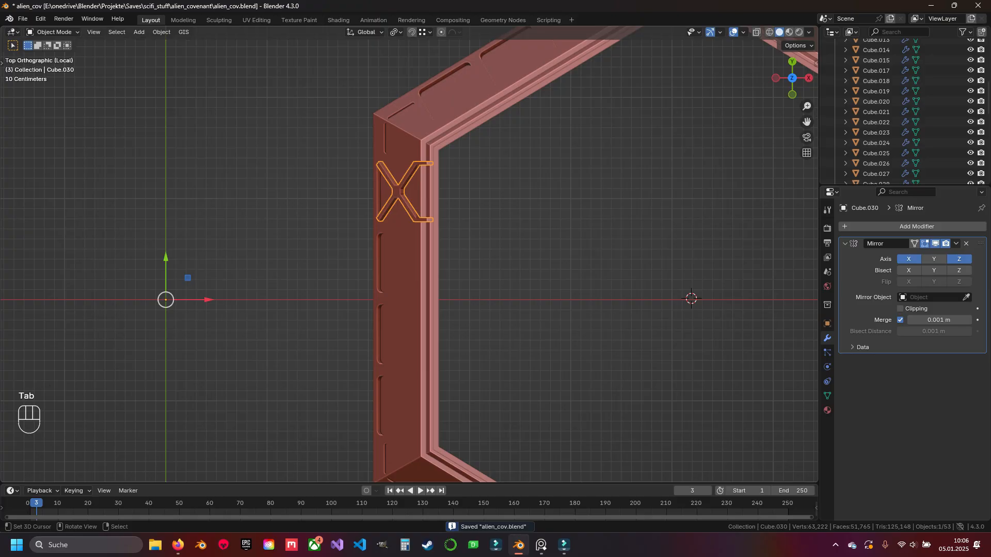
left_click(889, 227)
left_click(929, 264)
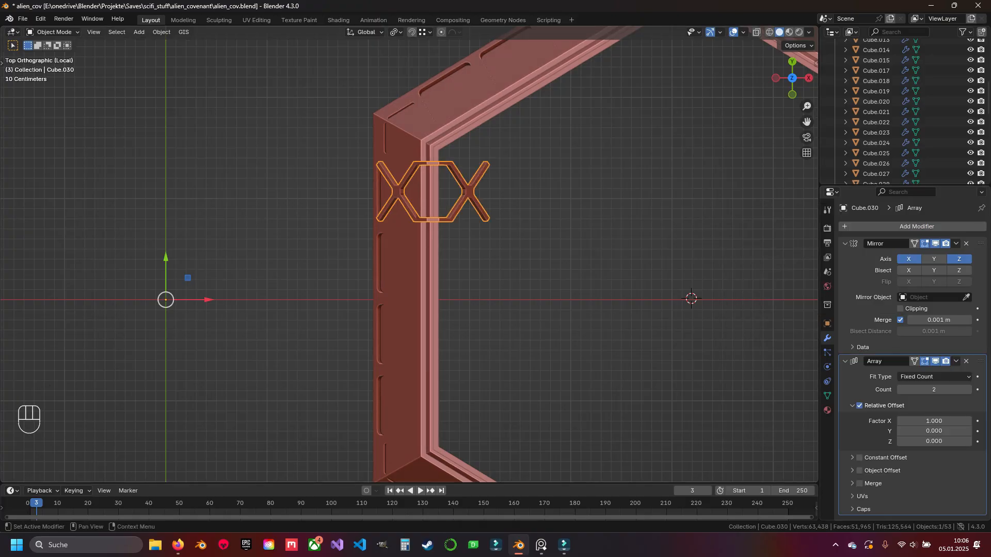
- Set the Array count to 3 and its relative offset to 0 on X and 1 on Y, saving the file along the way
middle_click_drag(516, 258, 593, 204, "shift")
scroll(593, 204, "up", 2)
middle_click_drag(465, 258, 360, 271, "shift")
key("ctrl+s")
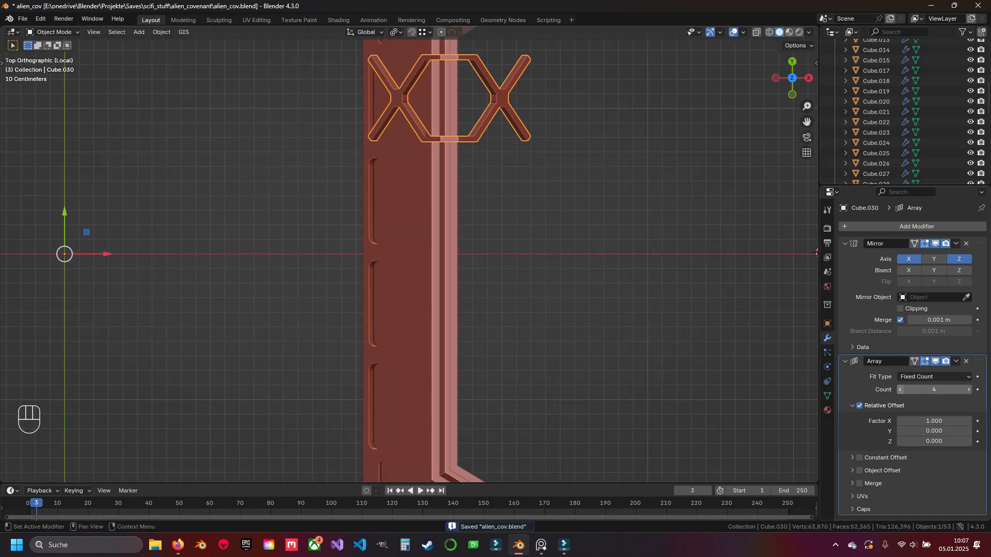
left_click(900, 389)
middle_click_drag(722, 330, 689, 375, "shift")
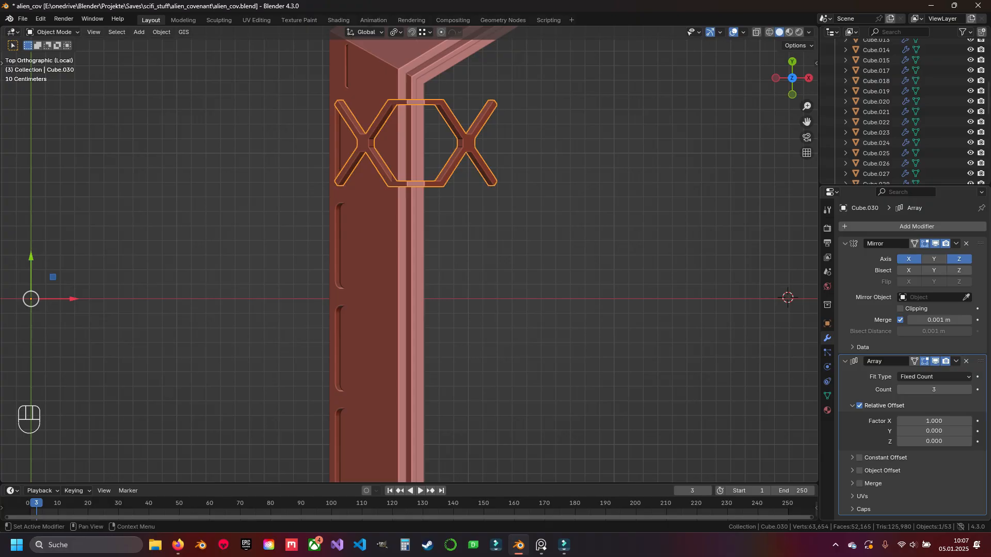
left_click(934, 421)
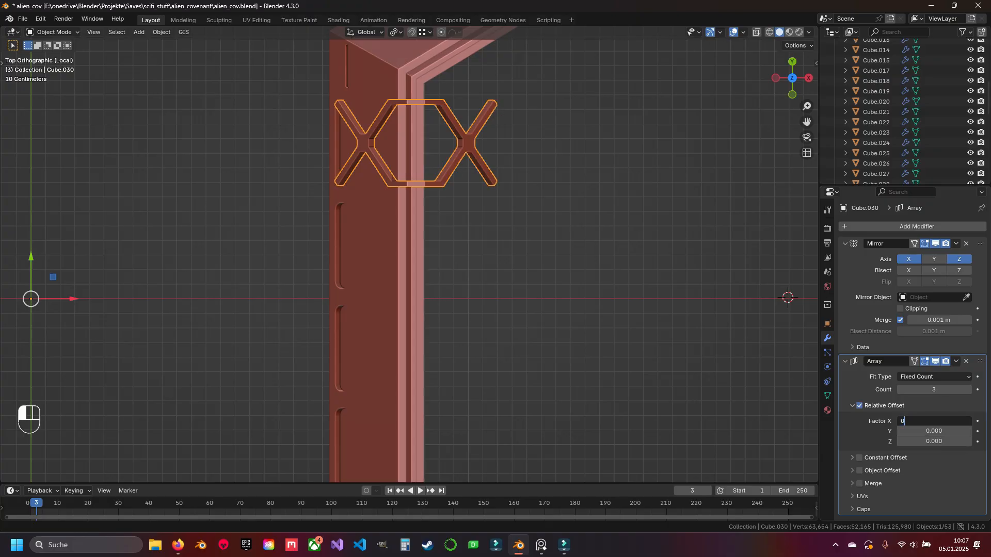
type("0")
key("Return")
middle_click_drag(787, 297, 804, 270, "shift")
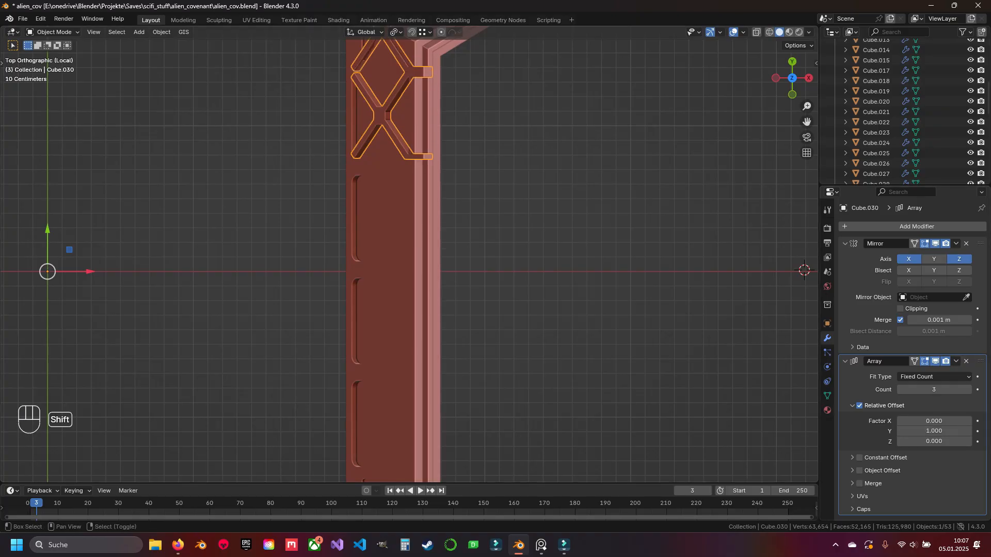
- Set the Array count to 4 and its relative Y offset to -1.160 so the braces repeat down the panel
middle_click_drag(444, 207, 512, 344, "shift")
middle_click_drag(464, 232, 464, 203, "shift")
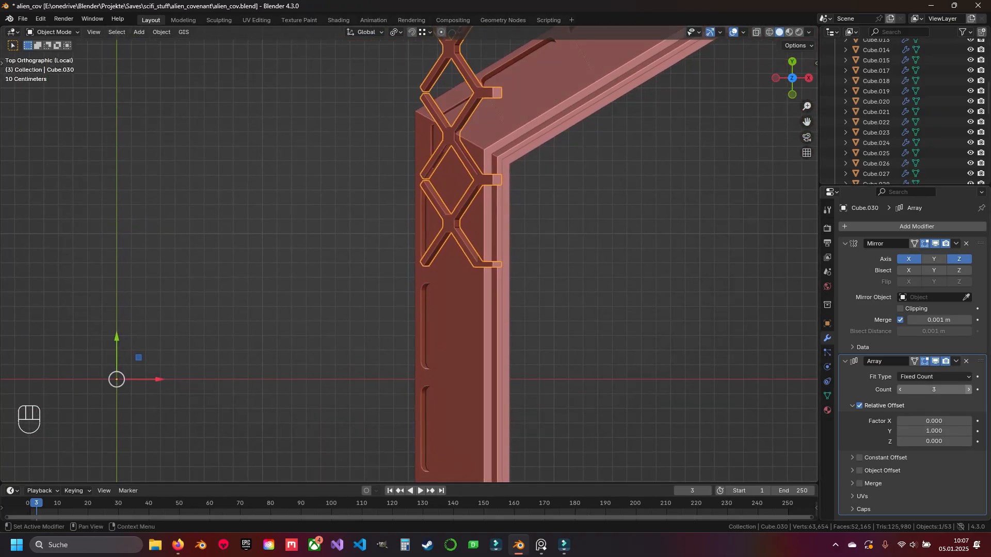
middle_click_drag(620, 257, 598, 201, "shift")
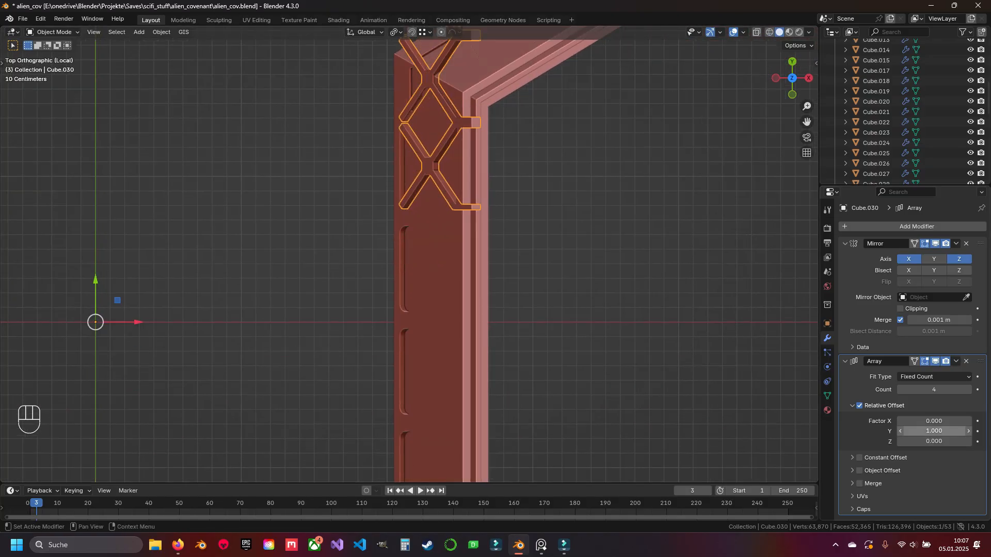
left_click_drag(933, 431, 890, 431, "shift")
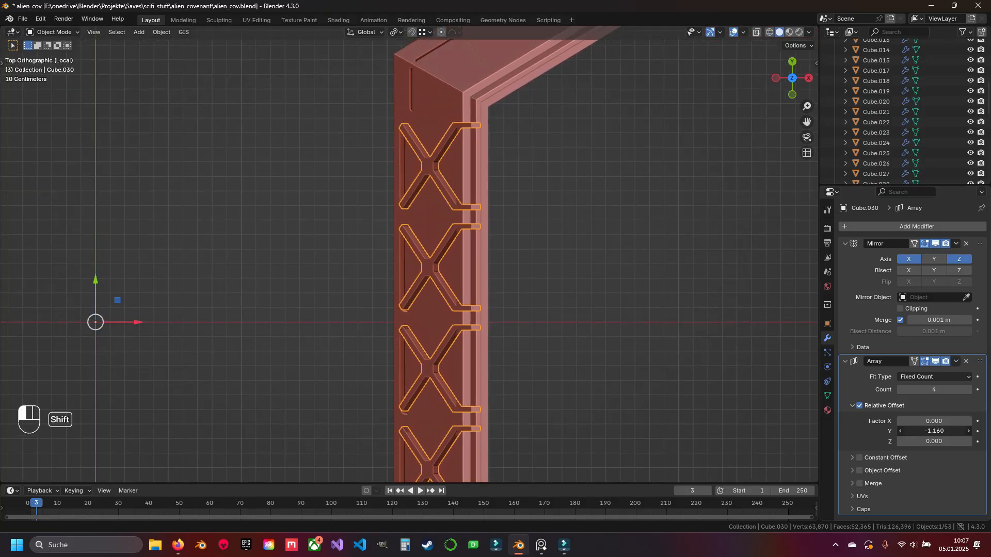
- Compare the brace copies with the panel recesses in wireframe and set the Array's relative Y offset to -1.170
key("shift+z")
scroll(449, 304, "up", 8)
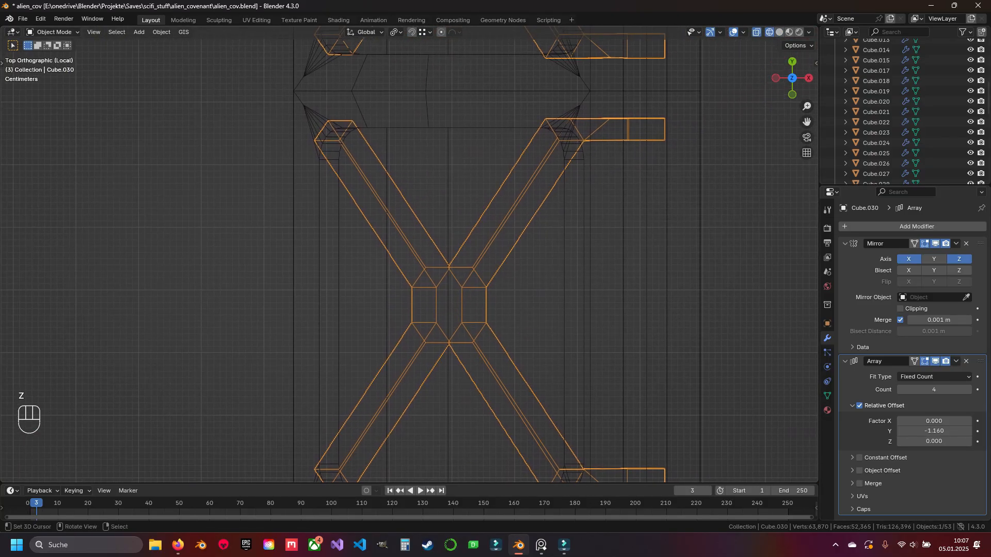
middle_click_drag(576, 49, 468, 174, "shift")
scroll(469, 174, "up", 4)
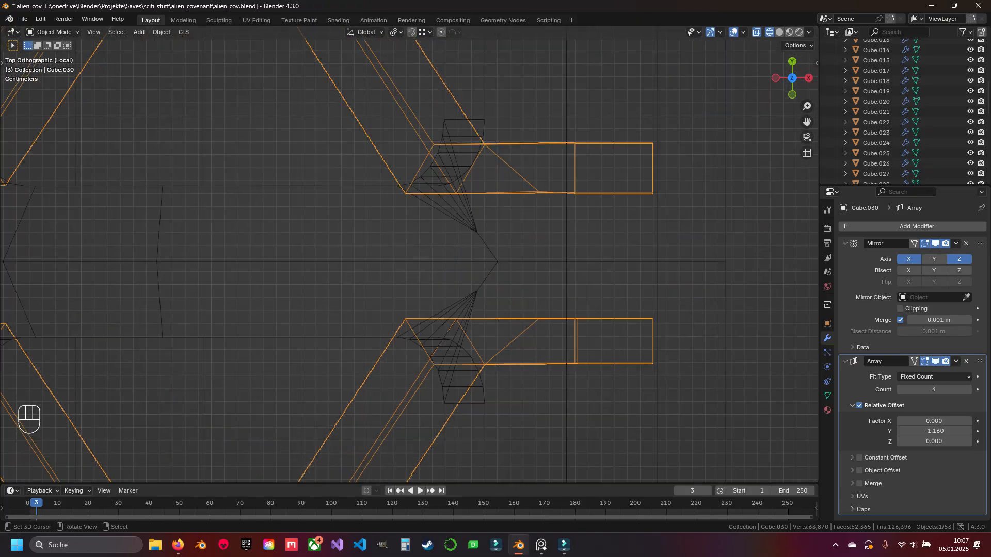
middle_click_drag(468, 258, 475, 369, "shift")
middle_click_drag(477, 309, 457, 163, "shift")
mouse_move(934, 431)
left_mouse_down("shift")
mouse_move(910, 431)
mouse_move(929, 431)
left_mouse_up("shift")
scroll(464, 258, "down", 8)
middle_click_drag(464, 258, 467, 255, "shift")
scroll(392, 220, "up", 9)
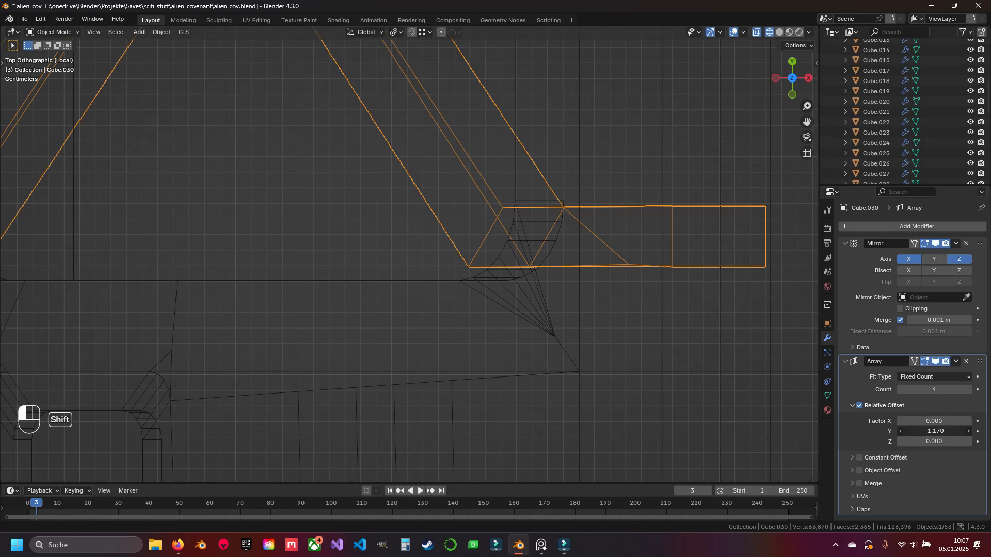
- Fine-tune the Array's relative Y offset to -1.177 so the brace copies line up with the panel recesses
left_click_drag(929, 431, 924, 431, "shift")
scroll(439, 135, "down", 6)
scroll(447, 253, "up", 7)
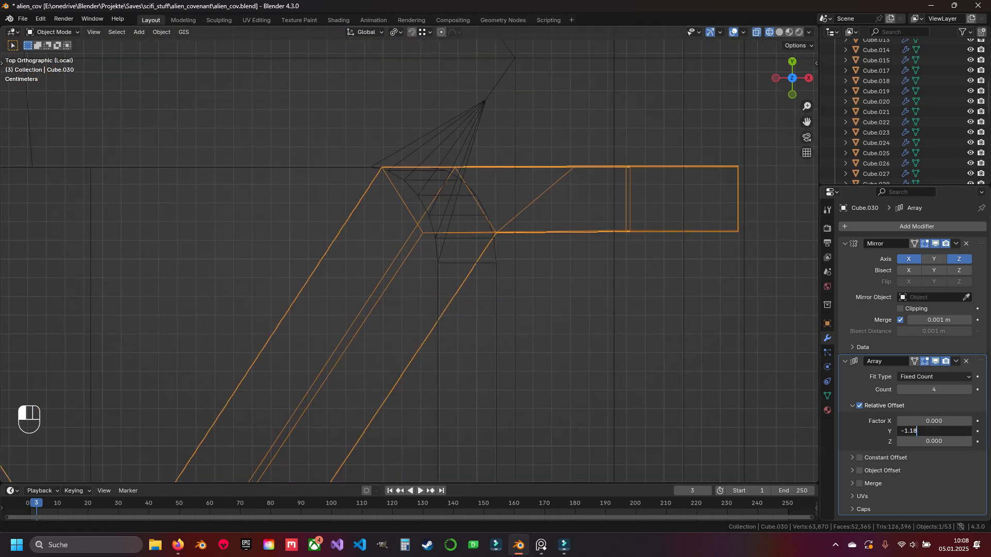
key("BackSpace")
type("7")
key("Return")
type("-1.175")
key("Return")
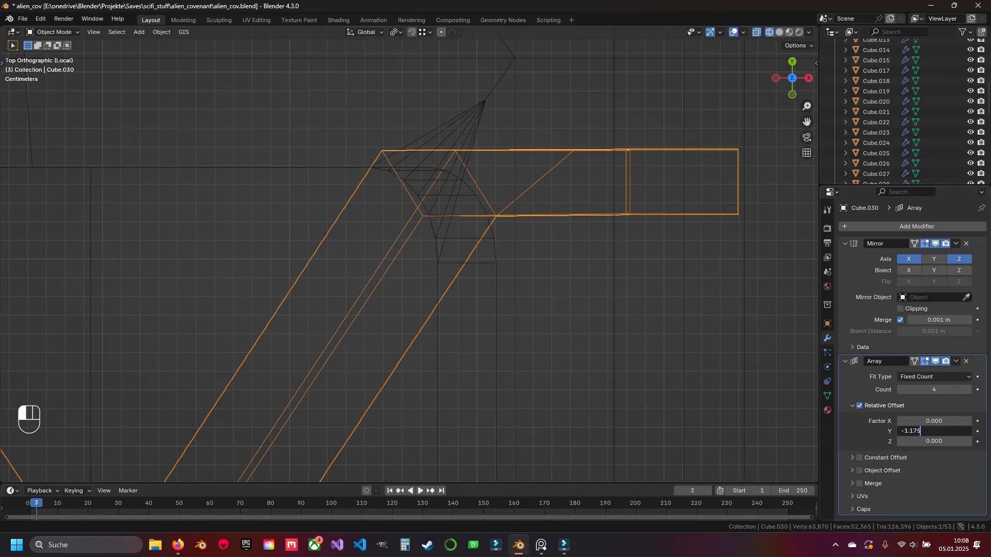
key("BackSpace")
type("7")
key("Return")
- Check the four arrayed braces on the panel in solid shading and save the file
key("z")
scroll(405, 304, "down", 11)
key("Tab")
middle_click_drag(405, 304, 361, 154, "shift")
key("ctrl+s")
middle_click_drag(361, 155, 325, 139)
scroll(330, 135, "down", 3)
scroll(325, 138, "up", 3)
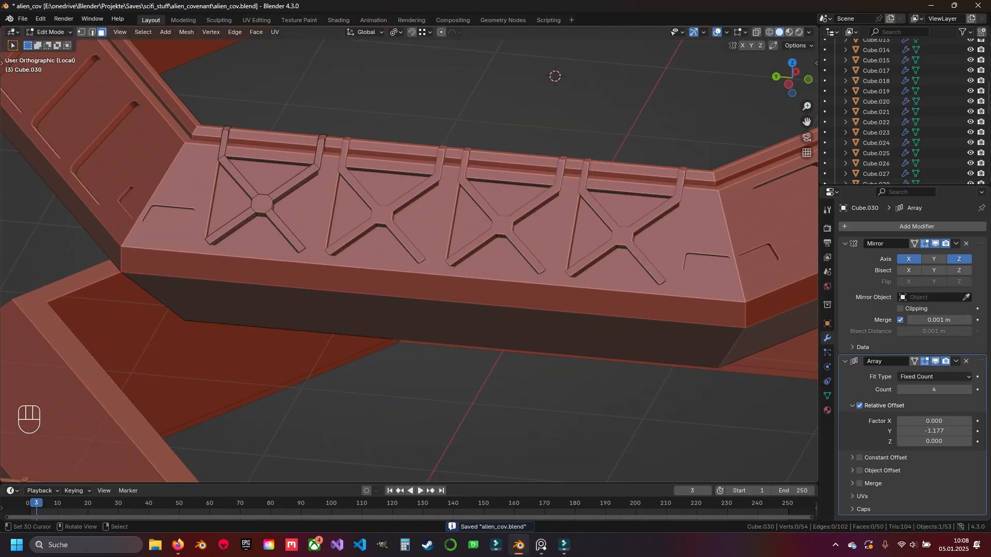
- Apply the Array modifier on the braces and save the file
key("Tab")
key("Tab")
key("Tab")
key("ctrl+s")
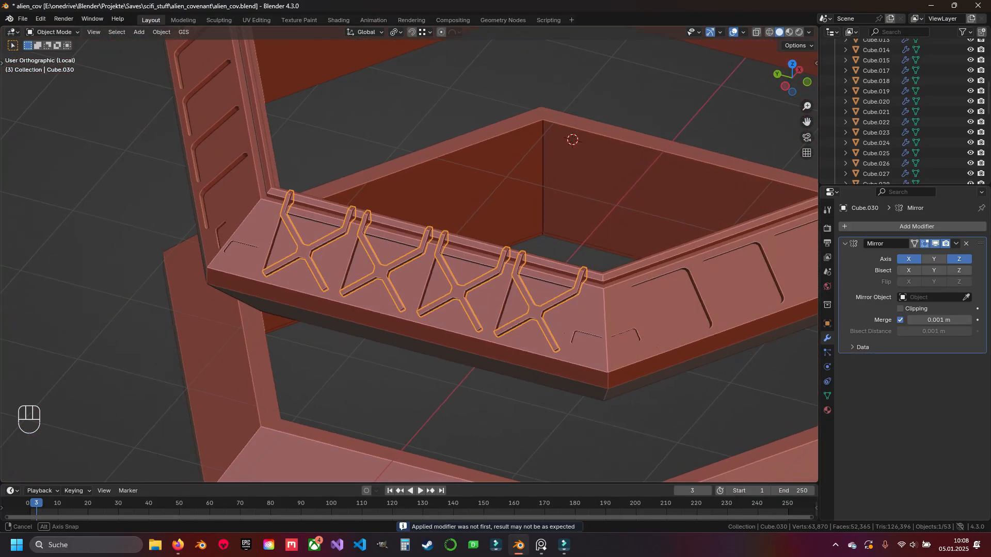
middle_click_drag(413, 253, 406, 259)
key("KP_7")
scroll(409, 254, "down", 2)
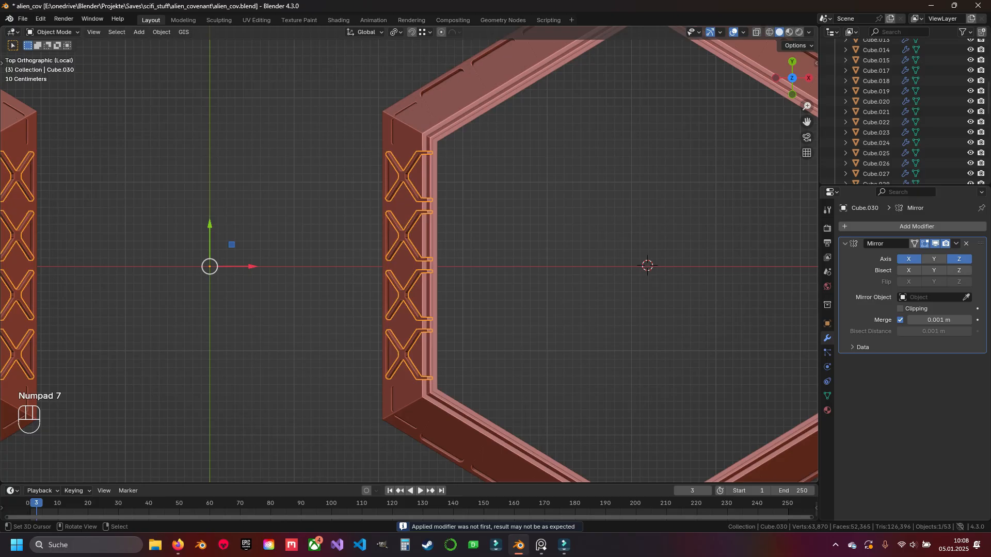
scroll(409, 254, "down", 2)
middle_click_drag(475, 262, 344, 247, "shift")
key("Tab")
key("a")
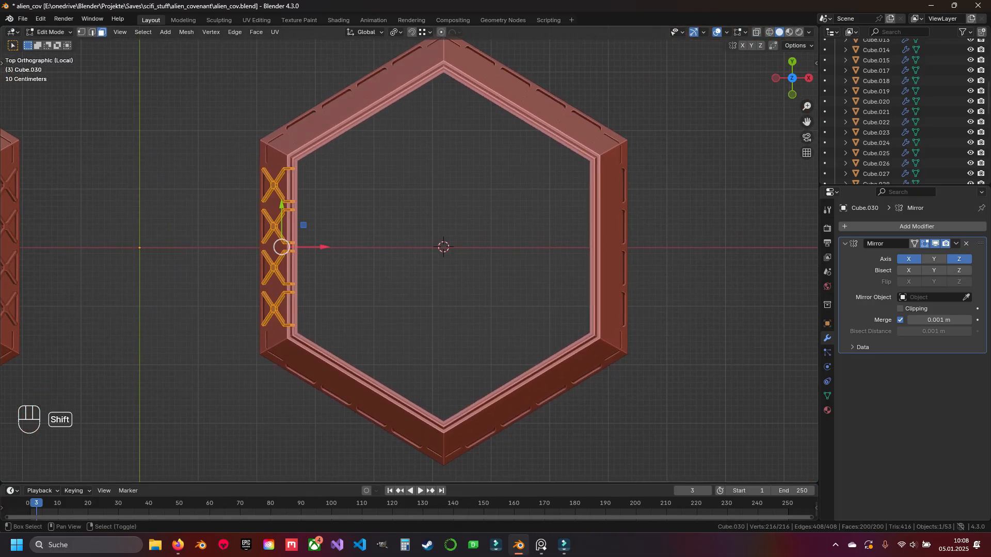
middle_click_drag(397, 286, 490, 199)
key("Tab")
- Select two opposite inner vertical edges of the hexagonal frame and snap the 3D cursor to the selection
right_click(319, 223)
key("Tab")
key("3")
right_click(320, 224)
right_click(490, 176, "shift")
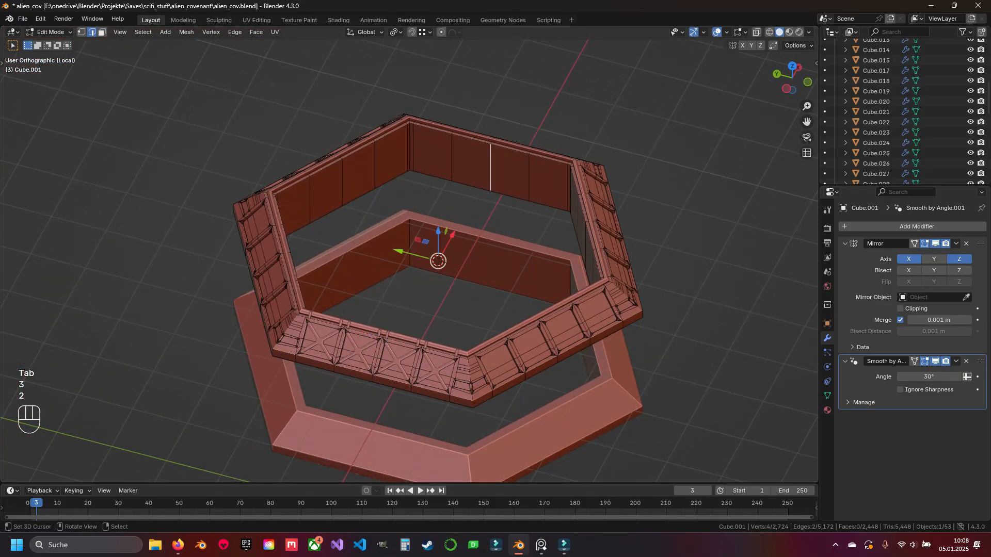
key("KP_7")
key("shift+s")
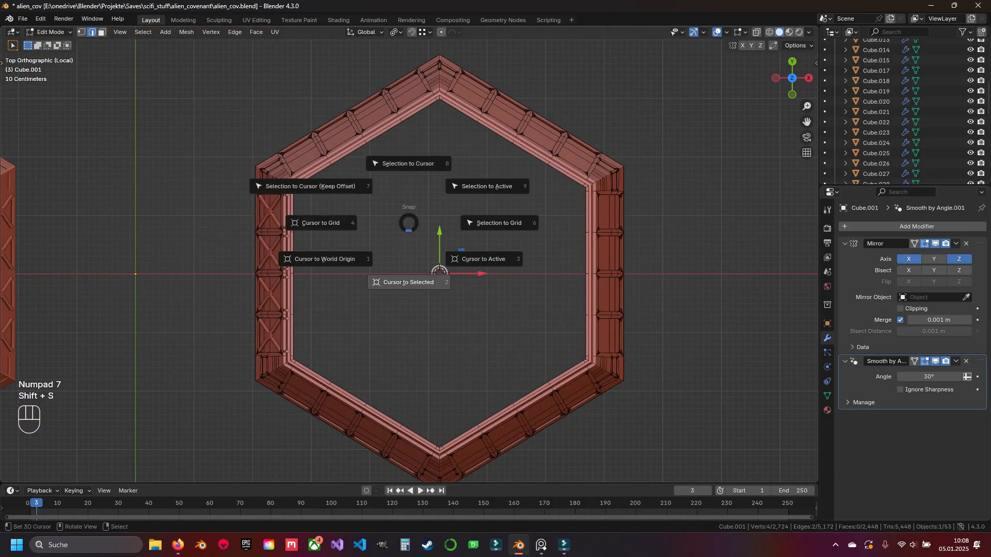
left_click(408, 282)
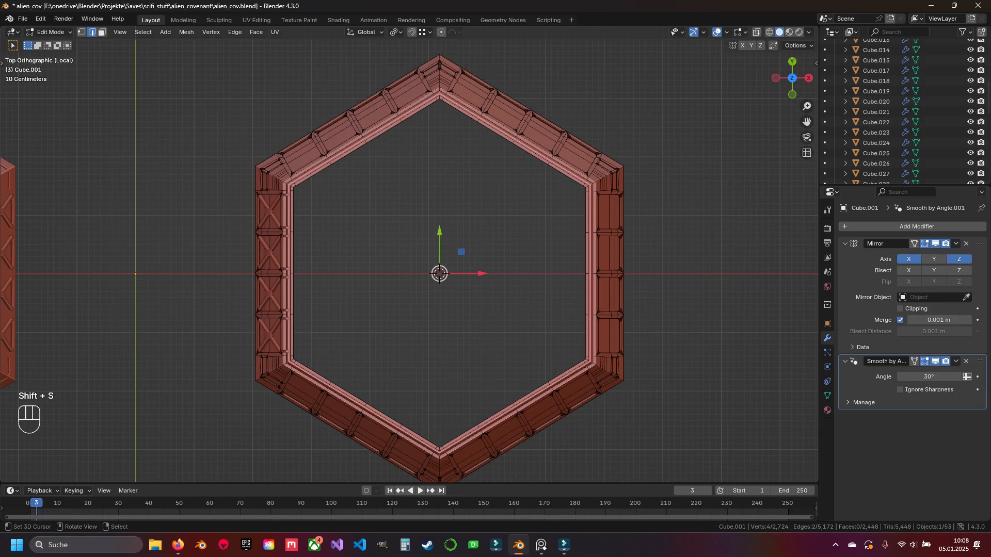
- Select all geometry of the brace object in Edit Mode and duplicate it in place
key("Tab")
right_click(270, 253)
key("Tab")
key("a")
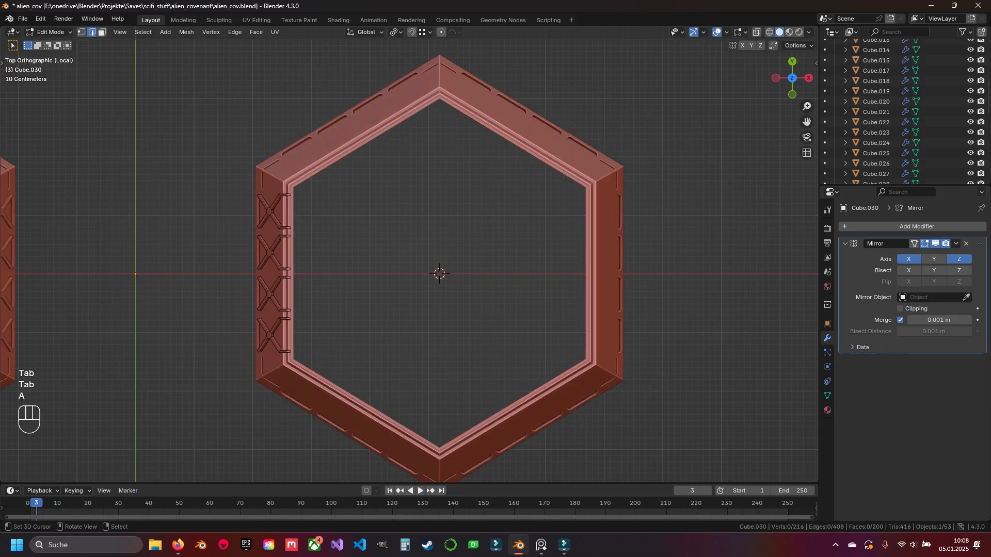
key("a")
key("shift+d")
key("Escape")
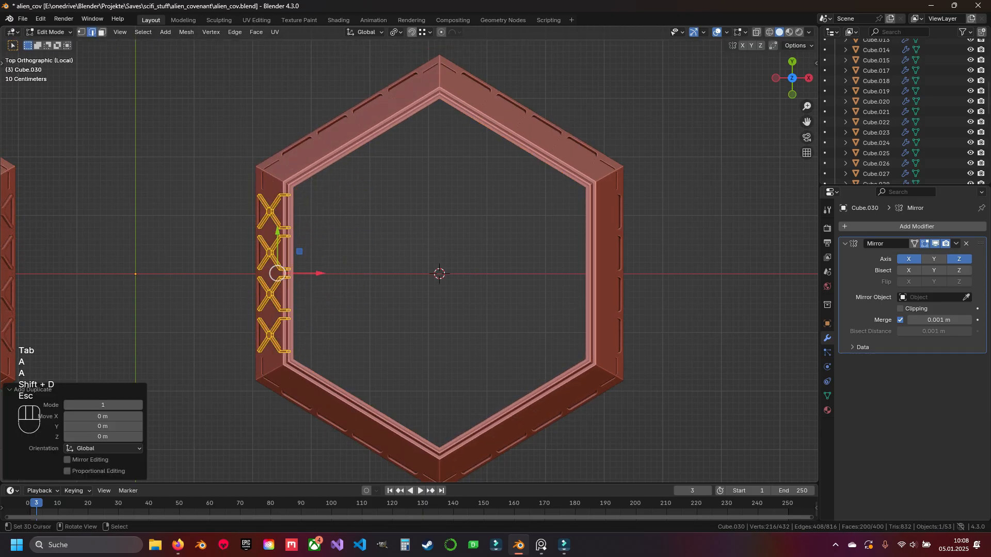
- Set the pivot point to 3D Cursor and rotate the duplicated braces 180° in top view onto the opposite panel
left_click(396, 32)
left_click(417, 69)
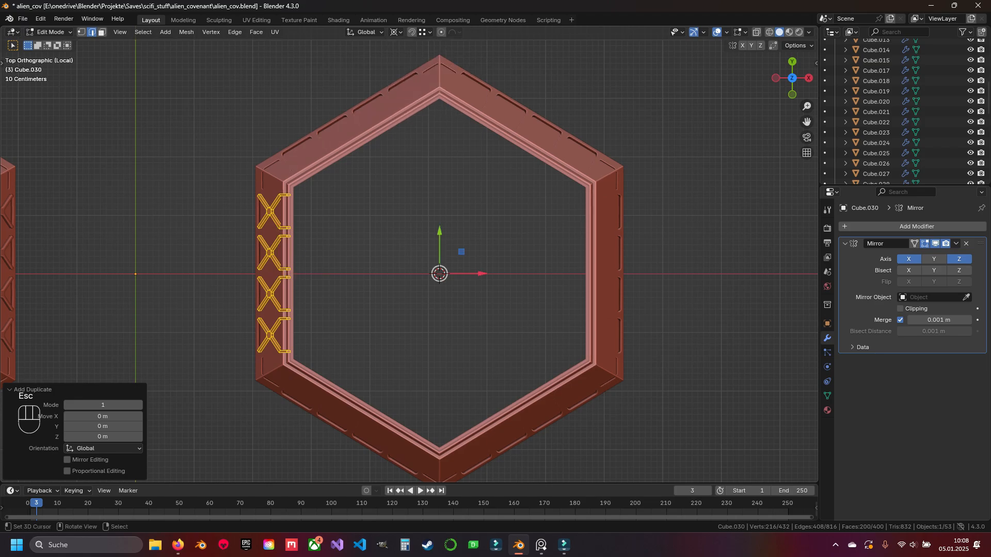
key("r")
key("KP_1")
key("KP_8")
key("KP_0")
key("Return")
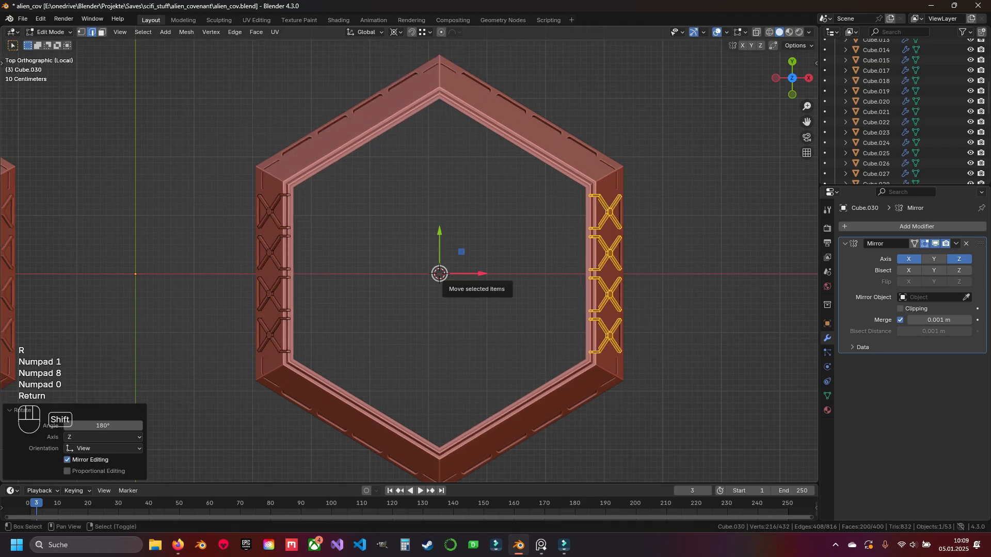
- Examine from close up how the rotated braces sit on the opposite panel and rim
middle_click_drag(439, 274, 233, 171, "shift")
scroll(270, 255, "up", 6)
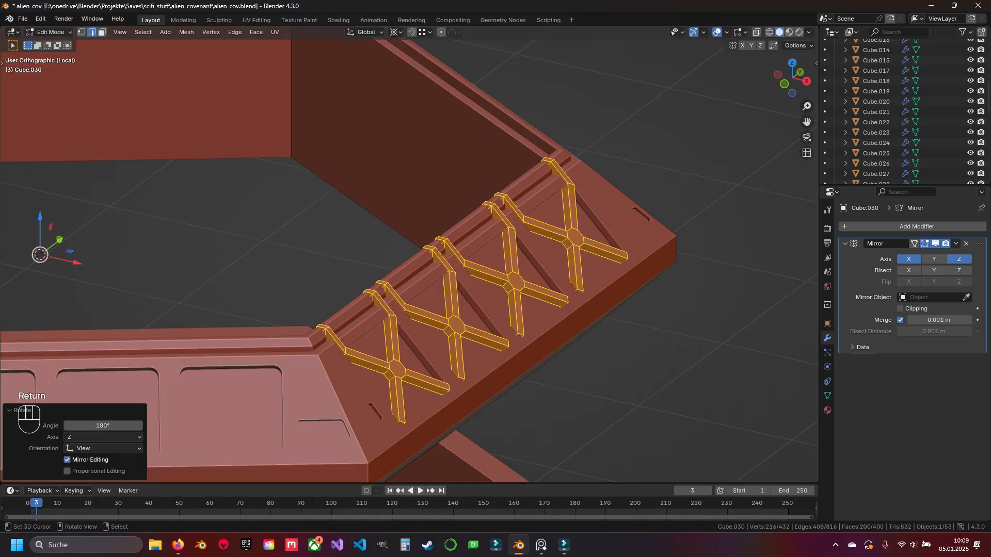
scroll(409, 255, "up", 4)
middle_click_drag(409, 254, 497, 259, "shift")
scroll(435, 90, "up", 1)
key("Tab")
scroll(379, 242, "down", 11)
key("KP_7")
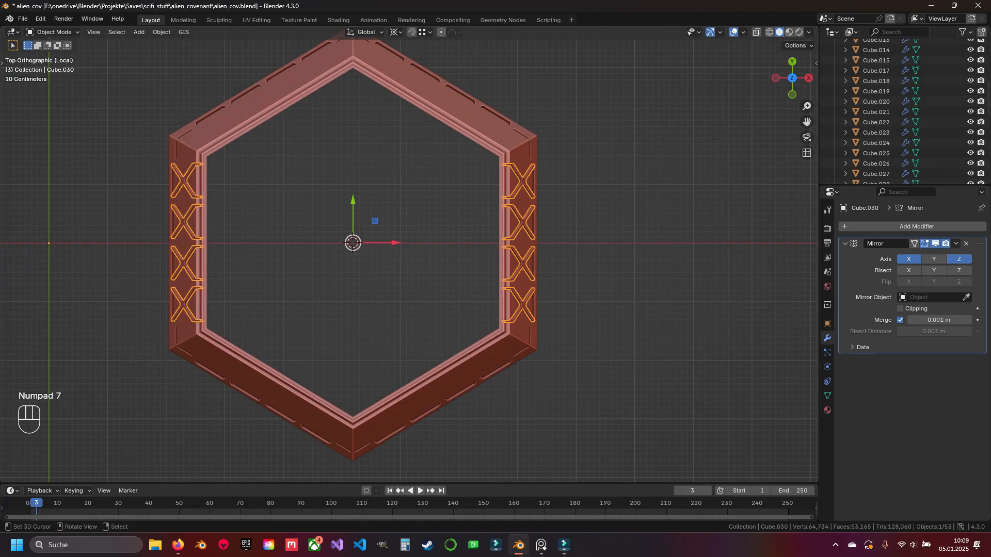
- Duplicate the opposite panel's braces in place and rotate the copy 60° around the 3D cursor
key("Tab")
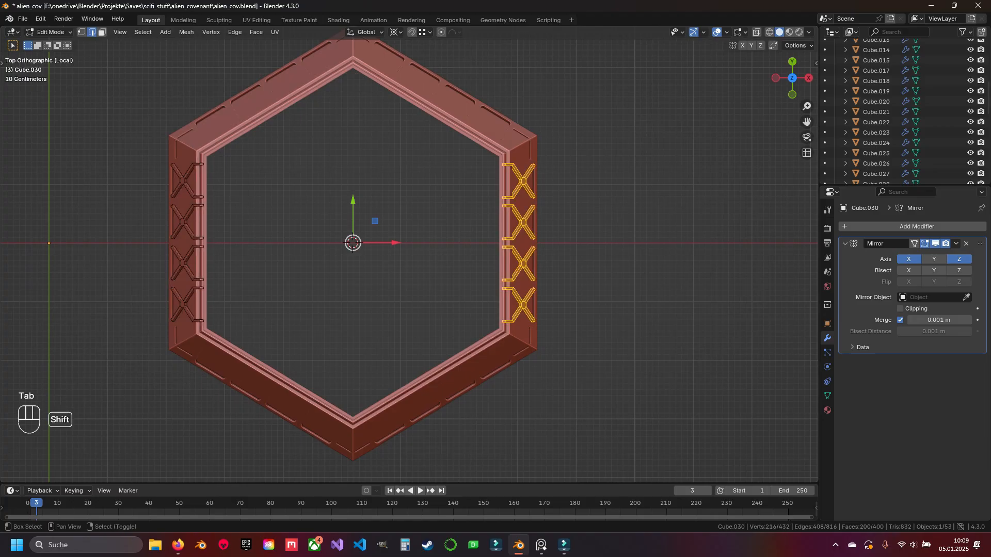
middle_click_drag(497, 258, 420, 191, "shift")
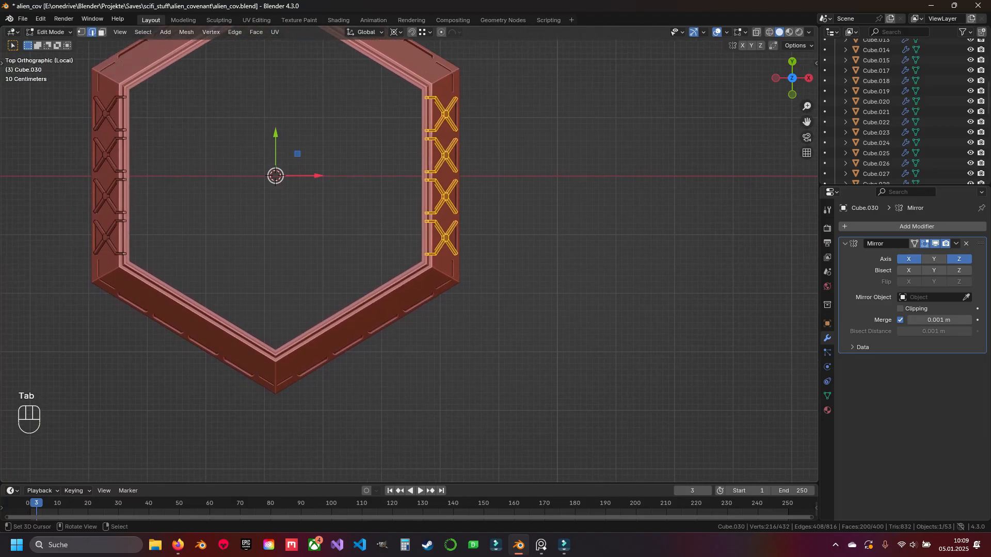
key("shift+d")
key("Escape")
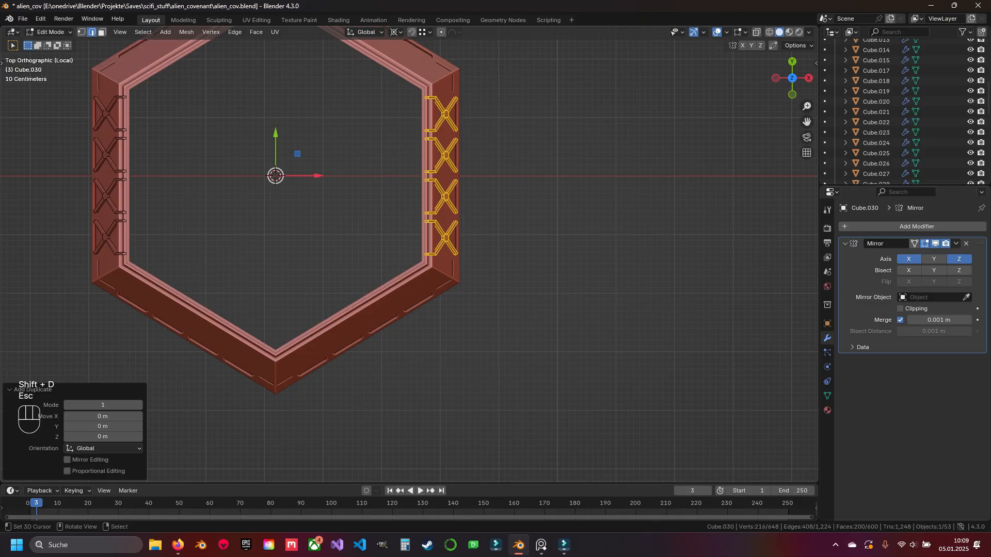
type("r60")
key("Return")
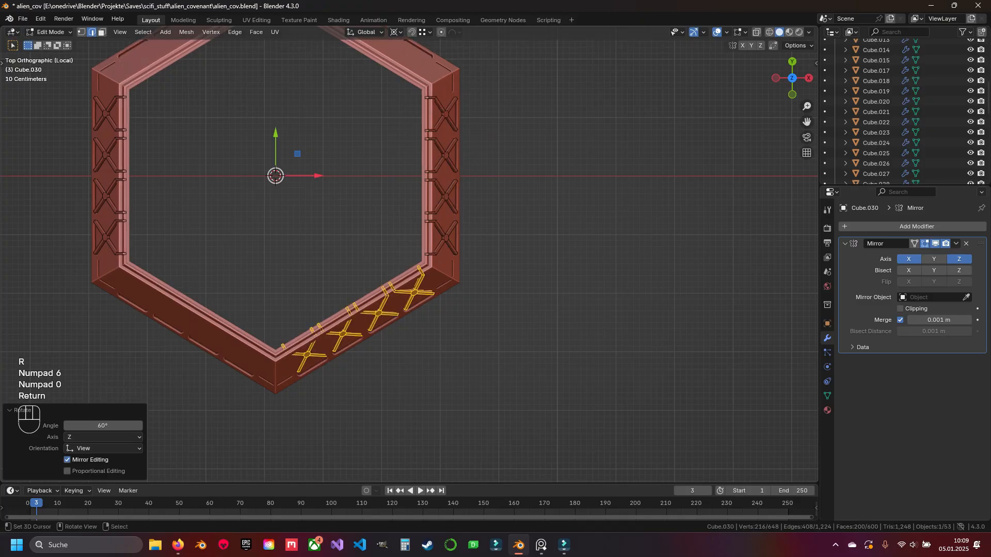
- Compare the 60° rotated braces with the panel recesses and set the pivot point to Median Point
scroll(364, 166, "up", 5)
middle_click_drag(408, 335, 505, 345, "shift")
scroll(409, 254, "up", 4)
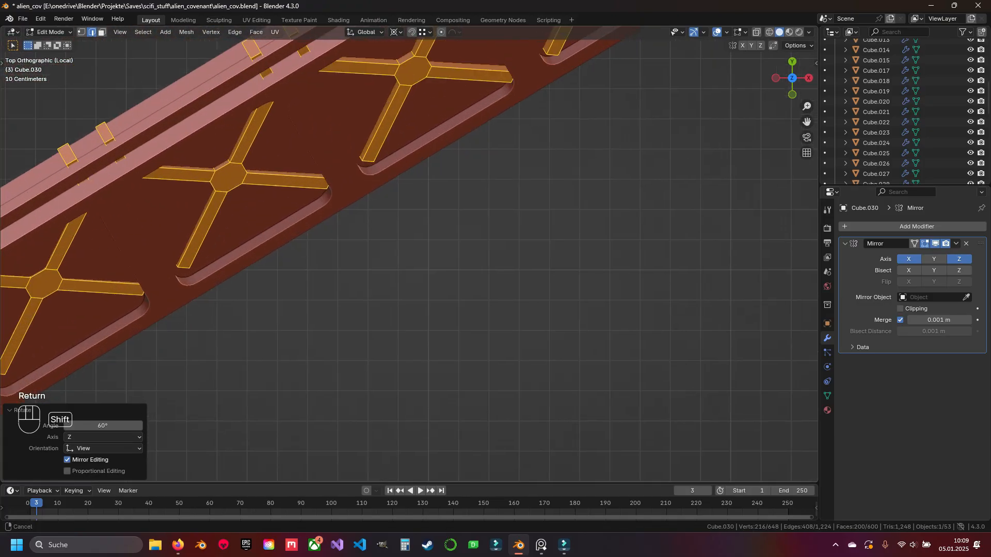
middle_click_drag(362, 248, 457, 263, "shift")
middle_click_drag(414, 195, 403, 313, "shift")
scroll(409, 254, "down", 4)
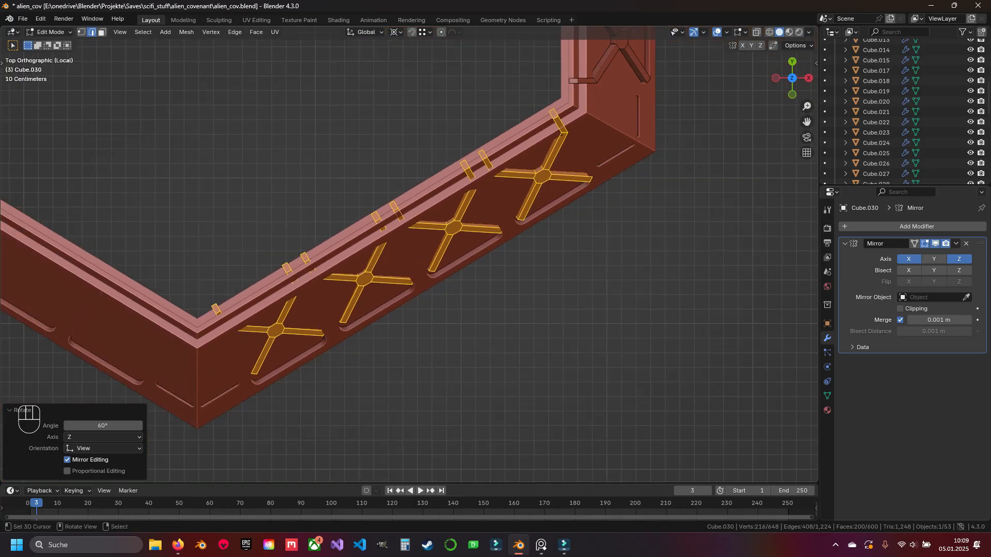
left_click(395, 32)
left_click(418, 69)
- Move the rotated braces in wireframe by about 0.012 m on X, -0.020 m on Y and 0.003 m on Z
scroll(408, 253, "up", 3)
mouse_move(443, 268)
middle_mouse_down()
mouse_move(419, 222)
mouse_move(317, 170)
mouse_move(412, 164)
middle_mouse_up()
key("KP_1")
key("shift+z")
scroll(415, 162, "up", 4)
key("g")
left_click(427, 160)
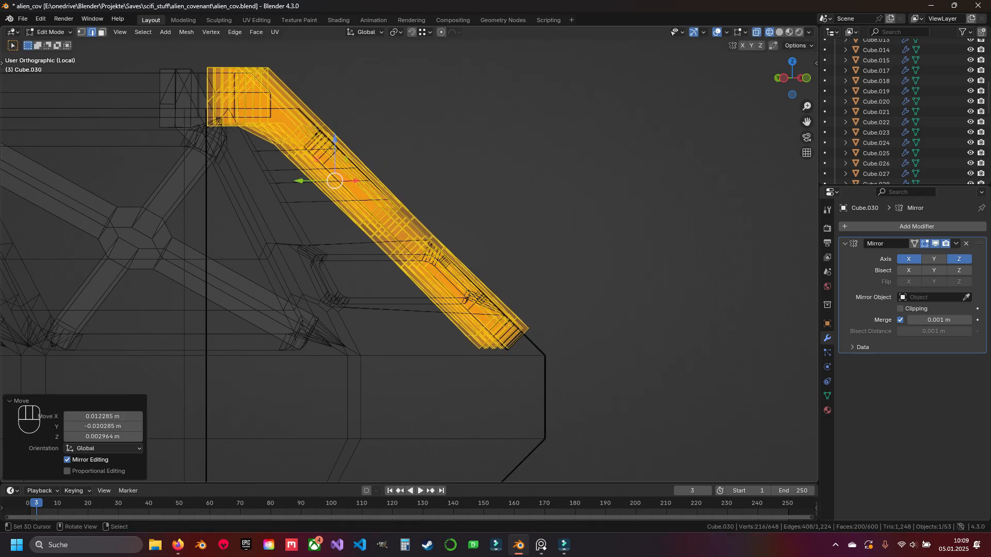
- Examine the moved braces against the panel recesses and rim in front view, in wireframe and solid shading
key("KP_1")
scroll(427, 160, "down", 8)
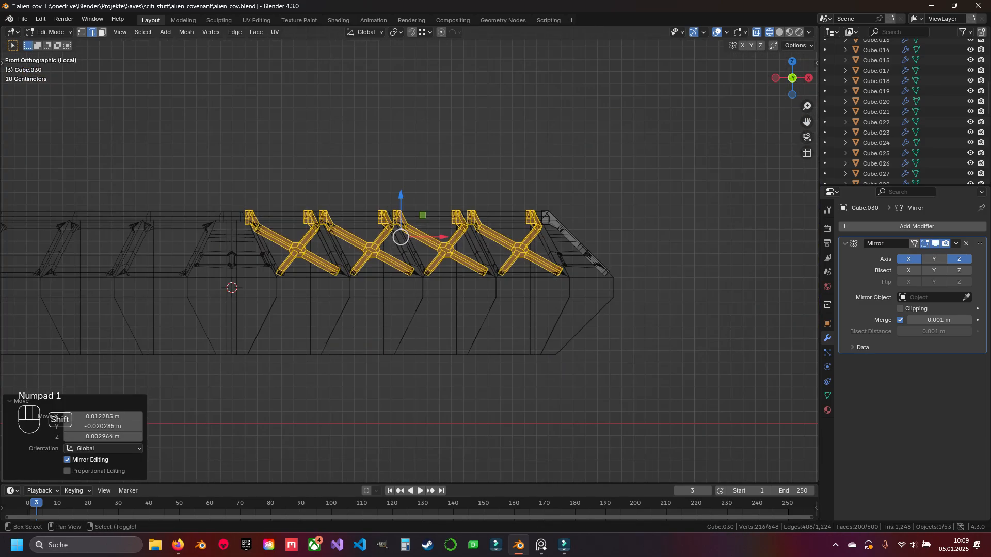
middle_click_drag(278, 206, 796, 193, "shift")
scroll(795, 229, "up", 9)
mouse_move(395, 240)
middle_mouse_down("shift")
mouse_move(794, 230)
mouse_move(417, 239)
mouse_move(330, 353)
mouse_move(368, 379)
mouse_move(485, 368)
middle_mouse_up("shift")
scroll(329, 353, "down", 12)
key("z")
scroll(407, 382, "up", 4)
key("KP_1")
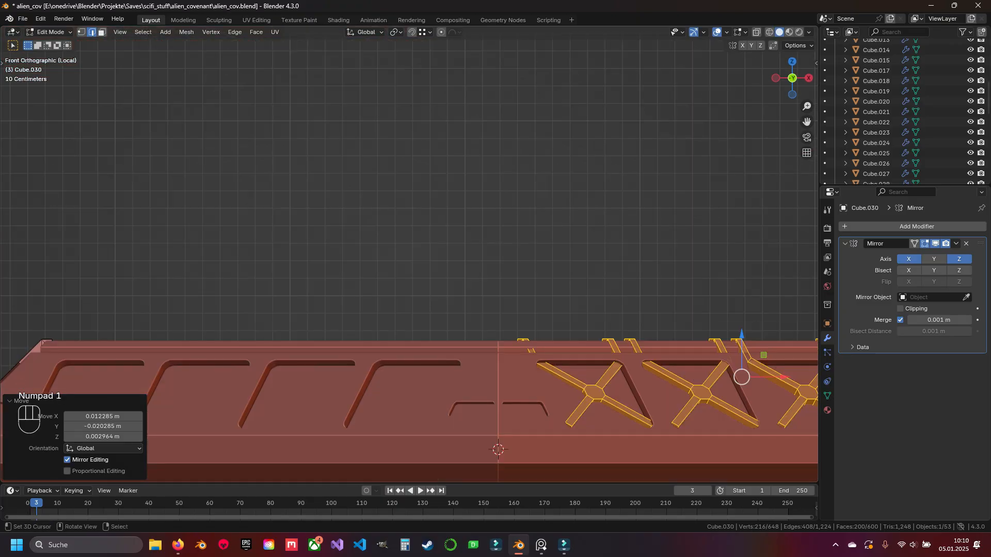
middle_click_drag(722, 361, 204, 241, "shift")
middle_click_drag(205, 240, 339, 183)
- Shift the braces farther out toward the sloped panel surface in wireframe and adjust their rotation
key("z")
scroll(310, 241, "up", 1)
scroll(339, 183, "up", 8)
scroll(372, 208, "down", 8)
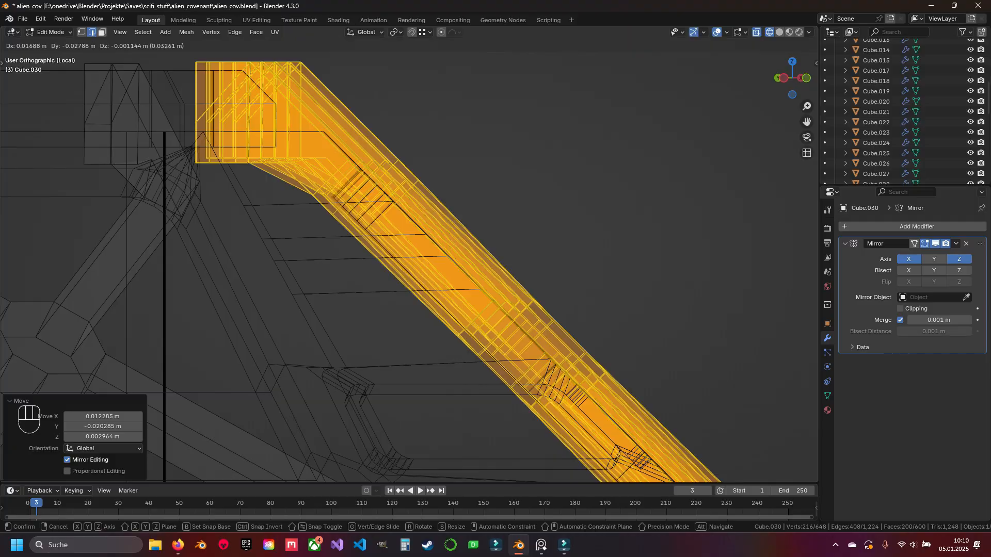
key("z")
mouse_move(671, 222)
middle_mouse_down()
mouse_move(577, 247)
mouse_move(506, 241)
mouse_move(511, 222)
mouse_move(521, 232)
mouse_move(454, 201)
middle_mouse_up()
key("r")
key("z")
left_click(518, 238)
- Switch to Normal orientation and move the braces about -0.014 m along normal X and 0.007 m along normal Z
left_click(365, 32)
left_click(365, 78)
left_click_drag(471, 168, 475, 169)
middle_click_drag(474, 170, 521, 155)
scroll(521, 154, "up", 5)
left_click_drag(240, 139, 235, 135)
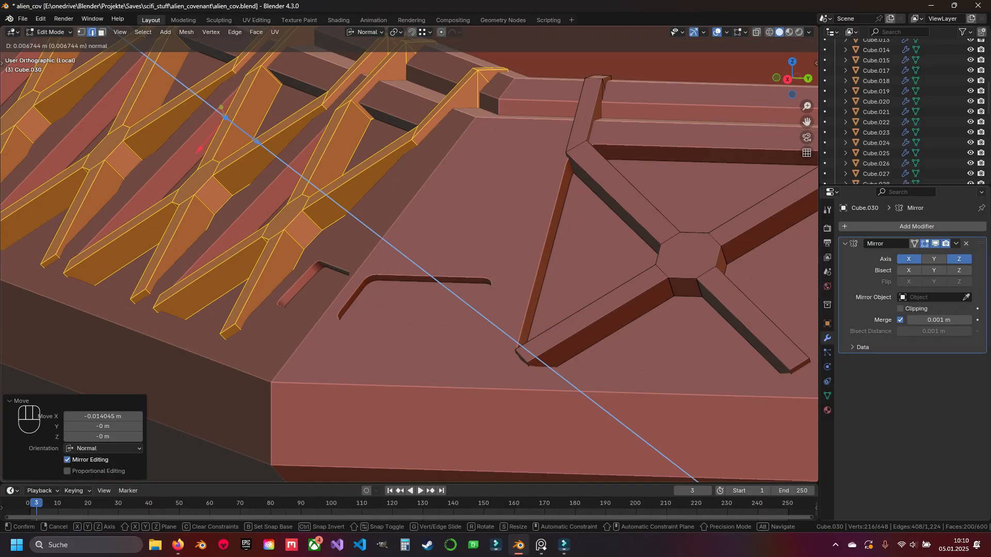
- Check the fitted braces in Object Mode and save the file
middle_click_drag(235, 135, 289, 180)
key("Tab")
scroll(412, 232, "down", 6)
key("a")
key("ctrl+s")
- Return to editing the braces in top view with Global orientation and the 3D Cursor as pivot point
key("Tab")
key("KP_7")
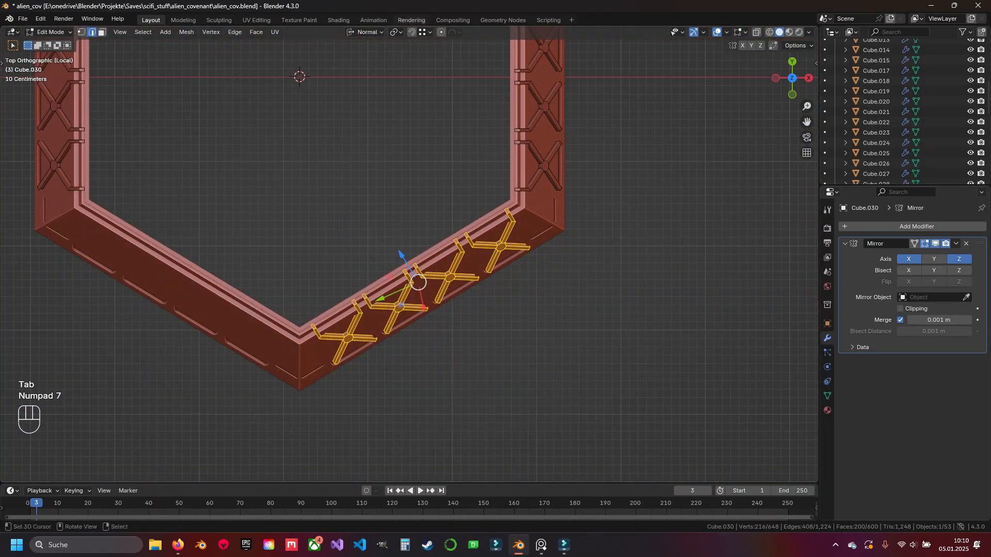
left_click(364, 32)
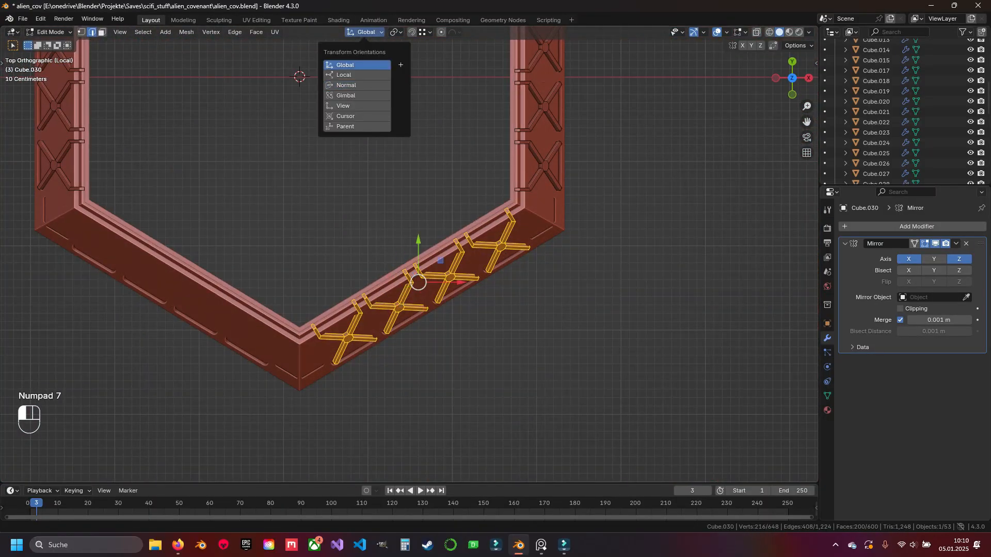
left_click(395, 32)
left_click(418, 68)
middle_click_drag(320, 185, 400, 231, "shift")
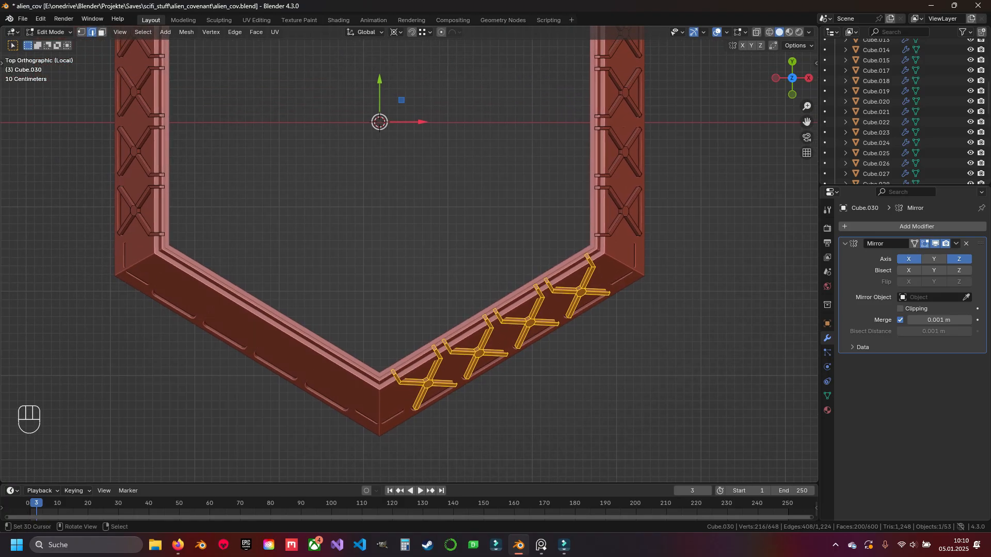
- Duplicate the fitted braces in place and rotate the copy another 60° onto the neighbouring panel
key("shift+d")
key("Escape")
key("r")
key("KP_6")
key("KP_0")
key("Return")
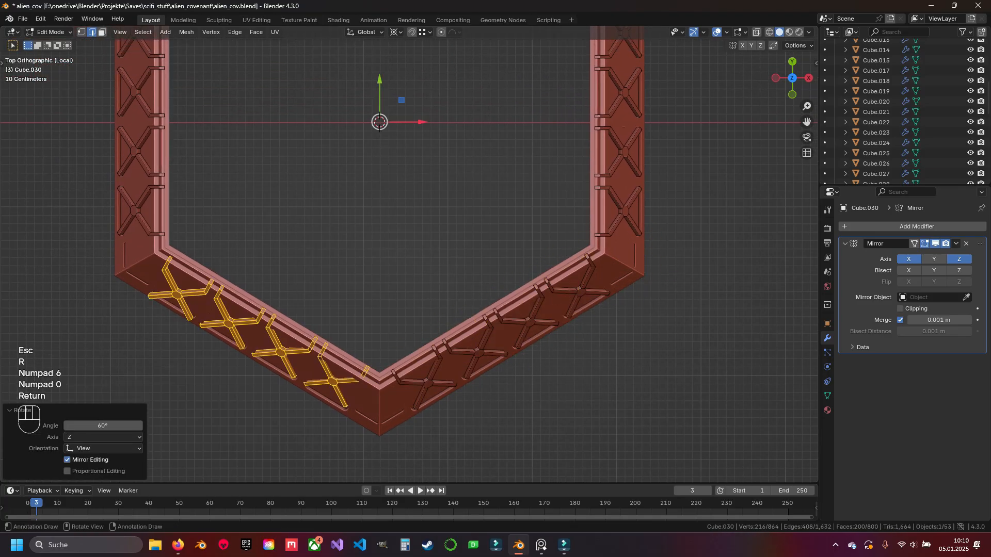
- Set the pivot point to Median Point and the orientation to Normal for adjusting the newest braces on their panel
middle_click_drag(310, 289, 426, 244, "shift")
scroll(457, 167, "up", 4)
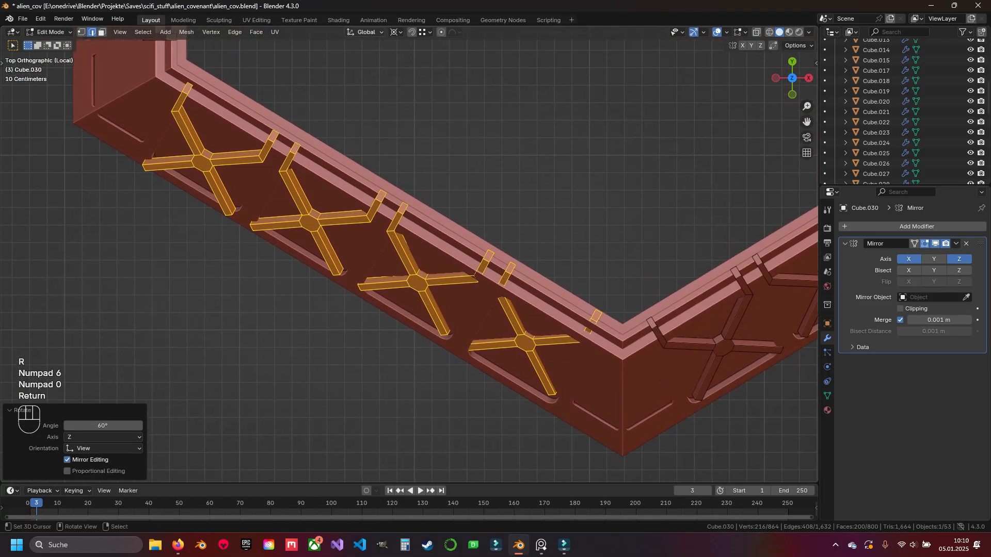
left_click(396, 32)
left_click(424, 103)
middle_click_drag(420, 170, 417, 213, "shift")
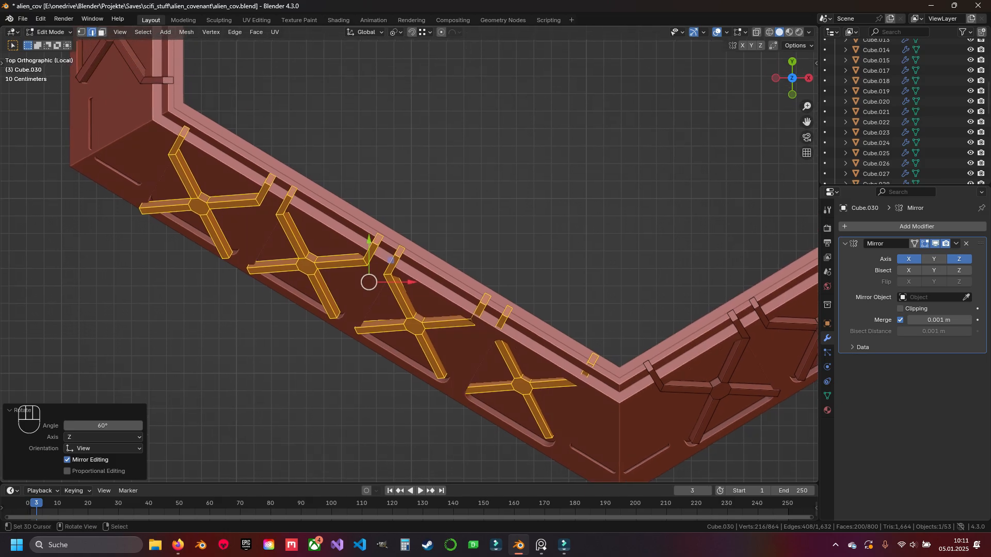
left_click(396, 32)
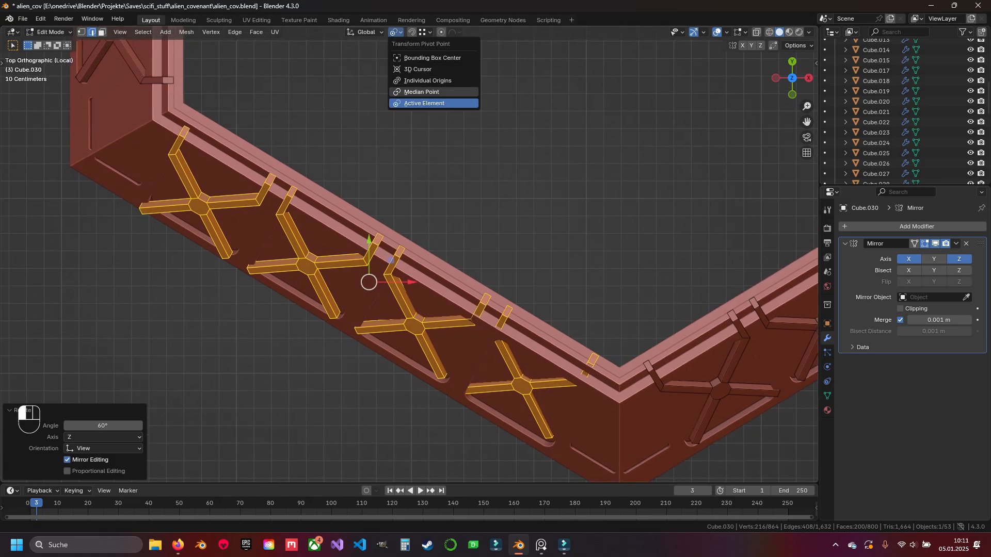
left_click(421, 91)
left_click(366, 32)
left_click(356, 85)
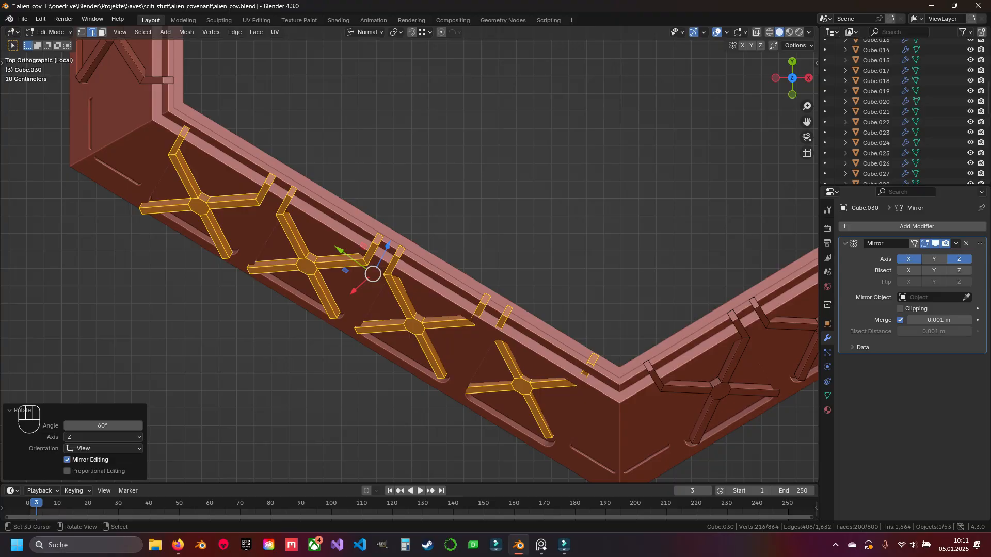
middle_click_drag(372, 206, 344, 103)
middle_click_drag(402, 237, 413, 273)
scroll(411, 253, "up", 3)
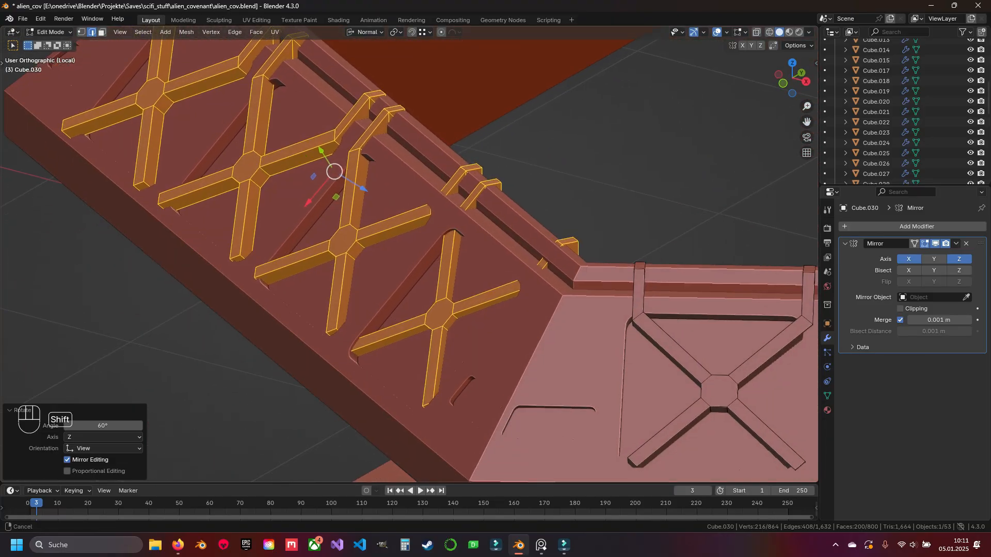
- Rotate the newest braces about 1.55° around their normal X axis and move them about 0.022 m along normal X toward the panel
key("r")
key("x")
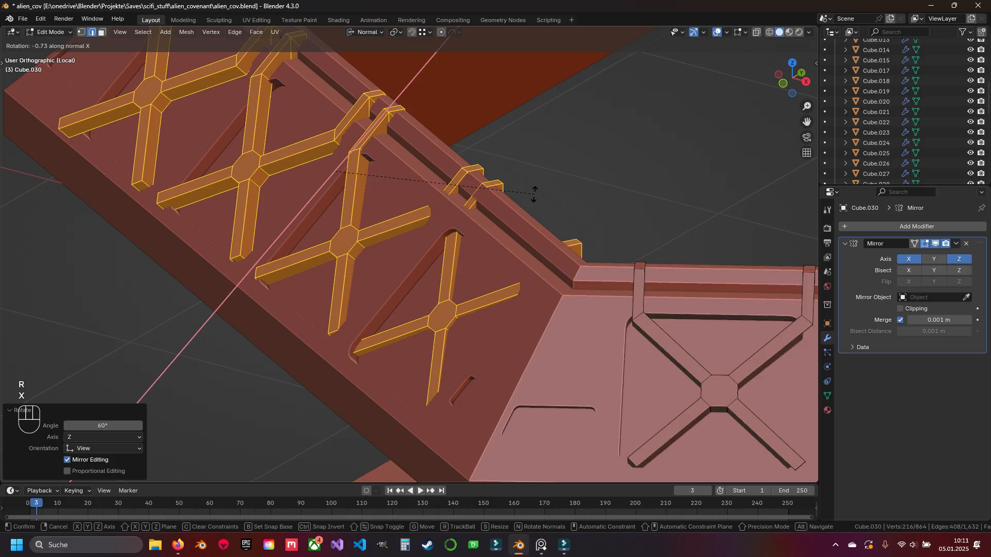
left_click(571, 129)
middle_click_drag(571, 128, 555, 103)
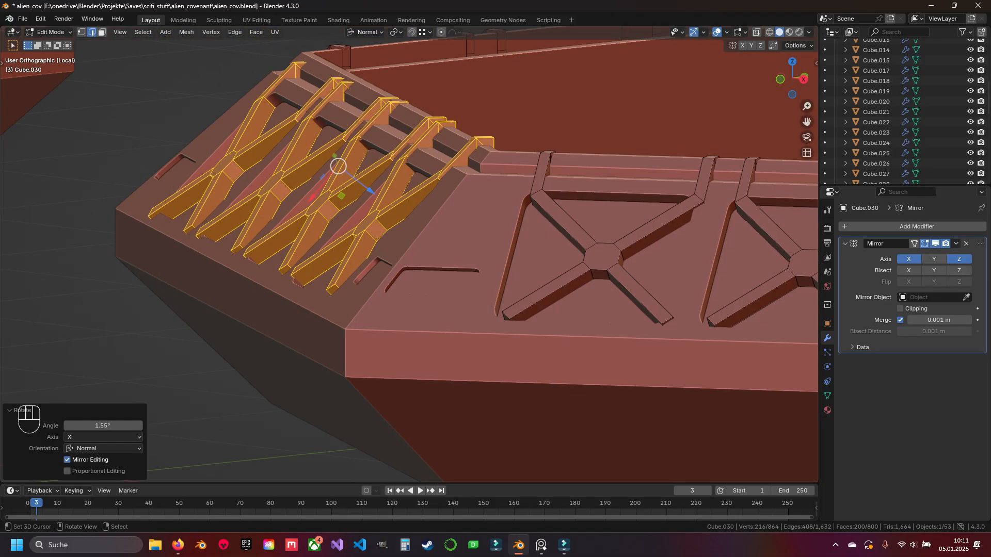
left_click_drag(369, 191, 308, 200)
left_click(332, 166)
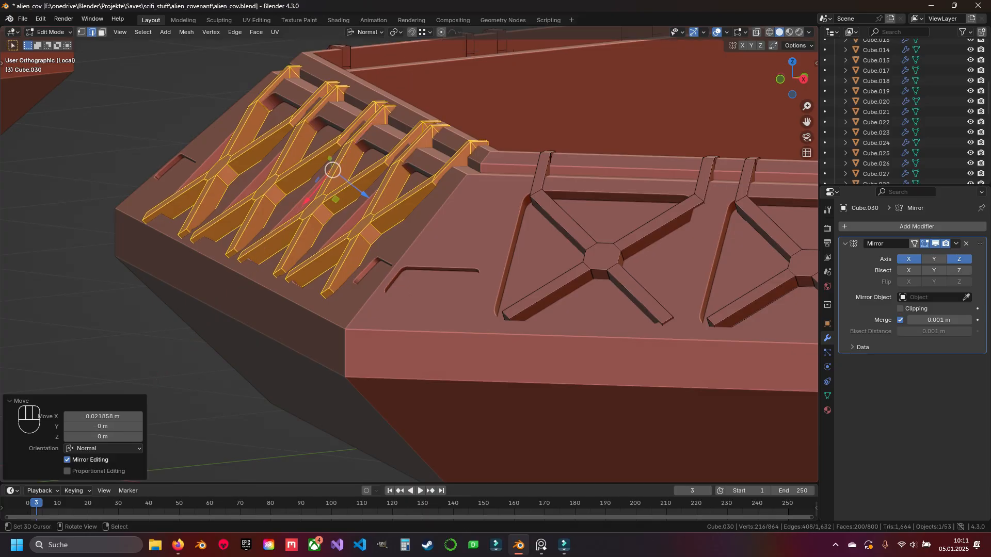
middle_click_drag(331, 166, 372, 227)
scroll(409, 258, "up", 1)
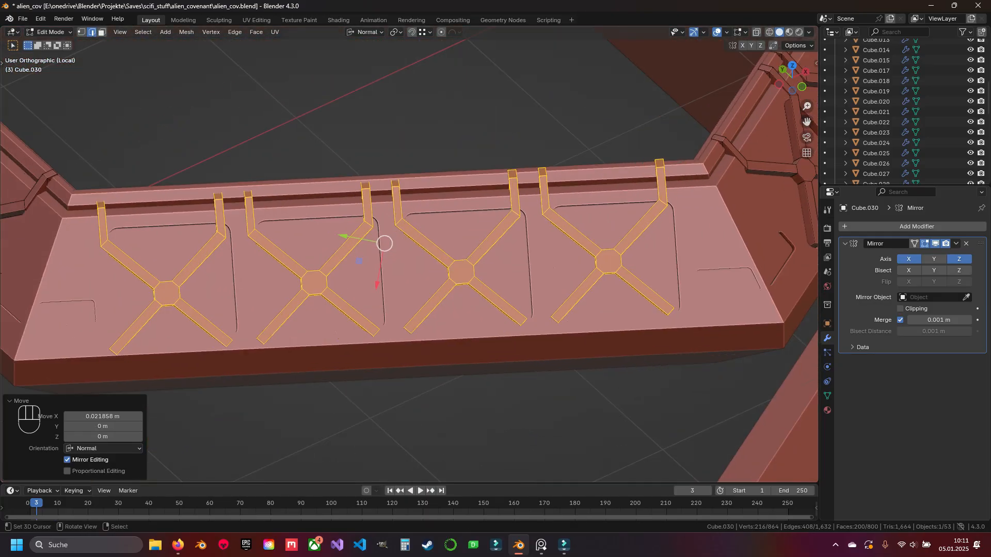
left_click(365, 32)
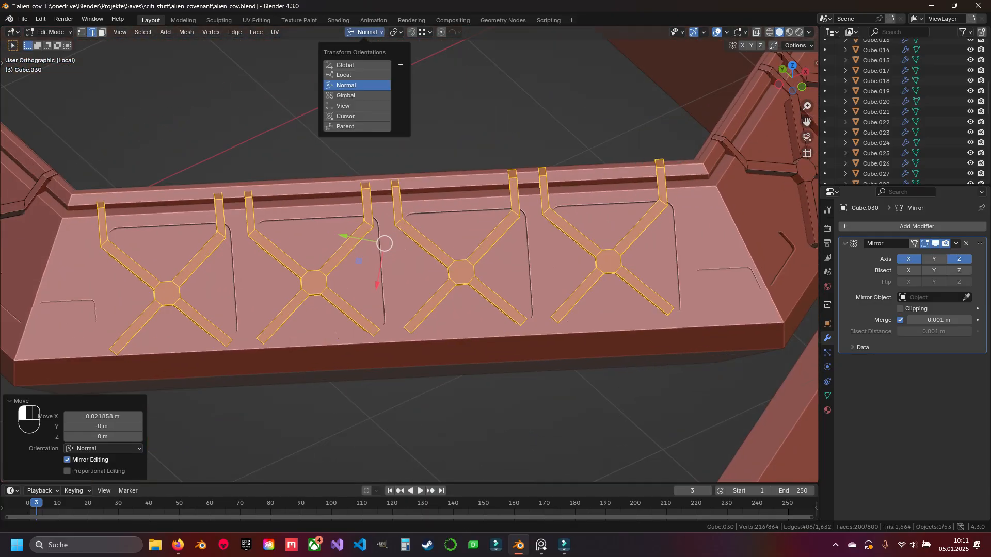
left_click(356, 65)
middle_click_drag(376, 150, 377, 172)
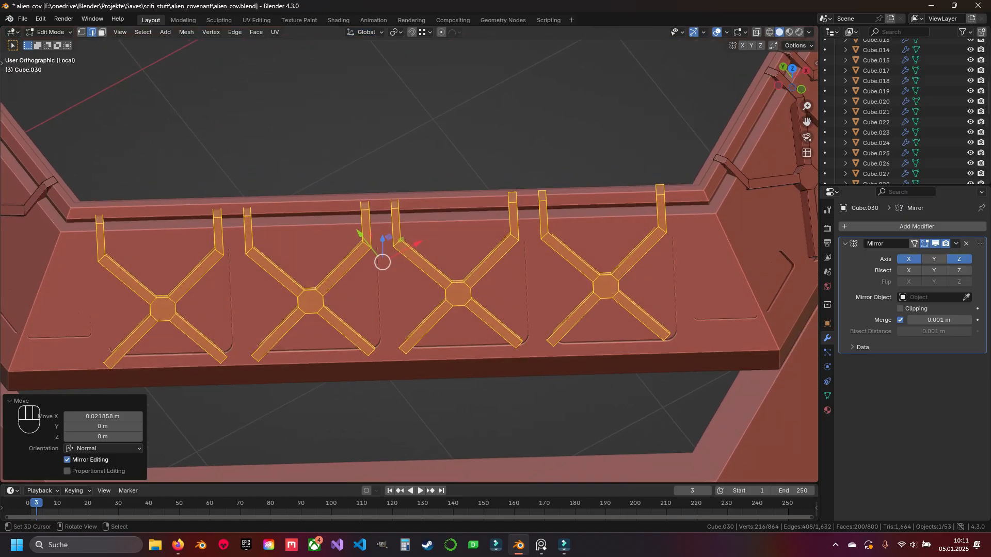
left_click(707, 266)
middle_click_drag(708, 266, 626, 209)
left_click(365, 32)
left_click(356, 85)
- Move the braces about 0.021 m along normal Z and tilt them slightly around their normal X axis
left_click_drag(335, 227, 340, 219)
left_click_drag(384, 212, 376, 203)
key("r")
key("x")
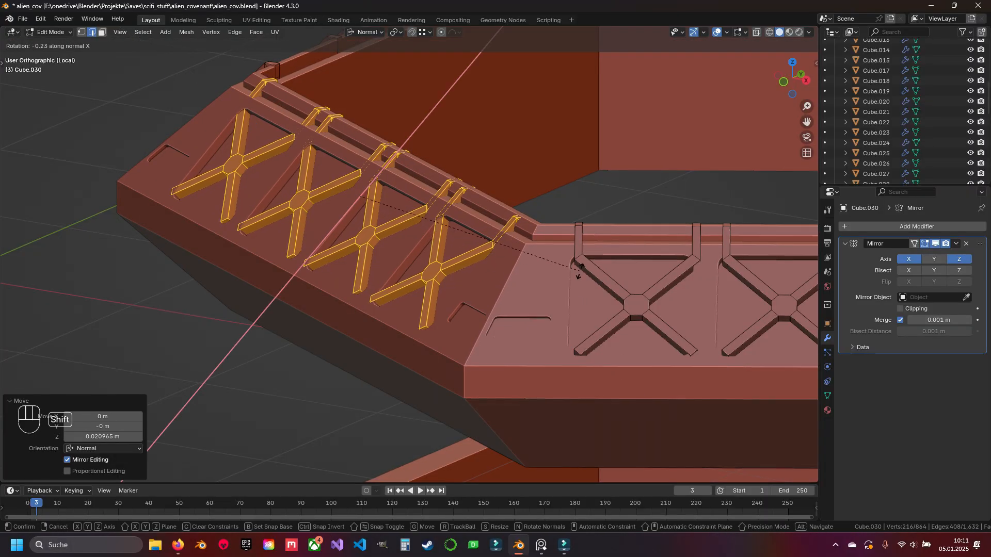
left_click(579, 272)
- Nudge the braces about -0.015 m along normal Z and -0.0045 m along normal X, and slide them along normal Y into the recesses
mouse_move(574, 268)
middle_mouse_down()
mouse_move(562, 267)
mouse_move(573, 273)
middle_mouse_up()
scroll(389, 223, "up", 4)
left_click_drag(366, 187, 361, 184)
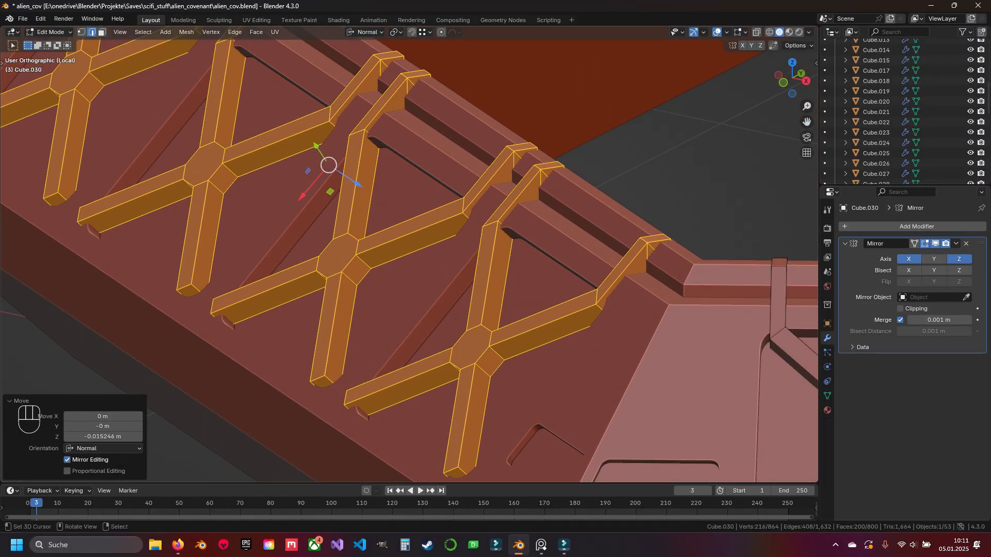
scroll(361, 194, "down", 3)
middle_click_drag(361, 193, 437, 217)
left_click_drag(345, 223, 348, 225)
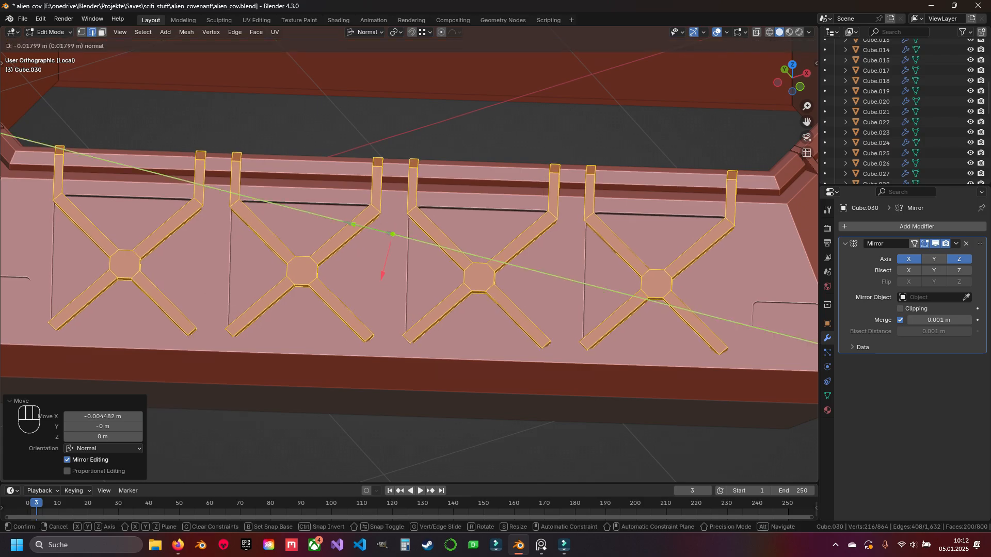
mouse_move(349, 225)
middle_mouse_down()
mouse_move(273, 181)
mouse_move(351, 227)
middle_mouse_up()
scroll(351, 227, "down", 4)
key("Tab")
key("Tab")
scroll(350, 227, "down", 1)
- In top view, select the complete linked braces on both fitted diagonal panels
key("KP_7")
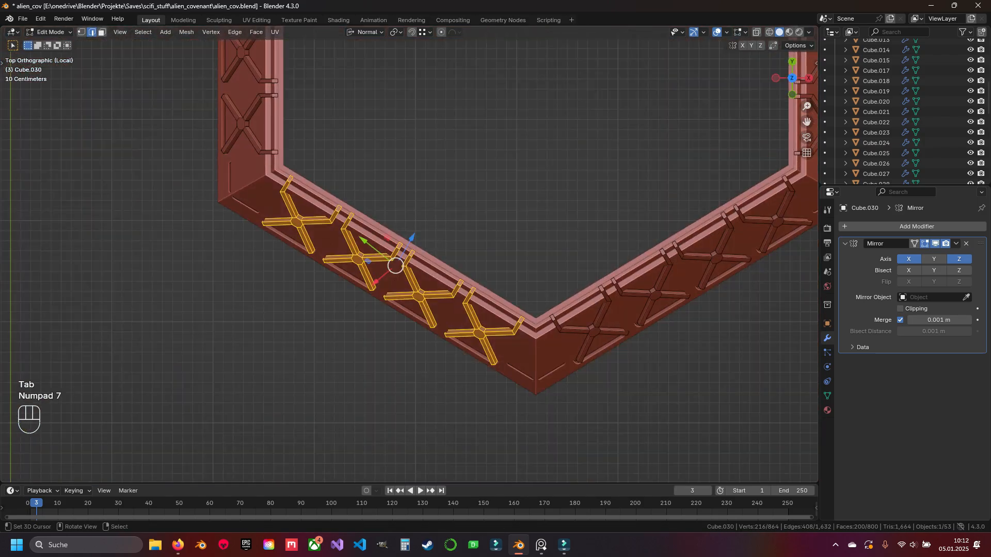
middle_click_drag(587, 149, 500, 151, "shift")
key("b")
left_click_drag(501, 151, 689, 360)
key("ctrl+l")
scroll(411, 253, "down", 2)
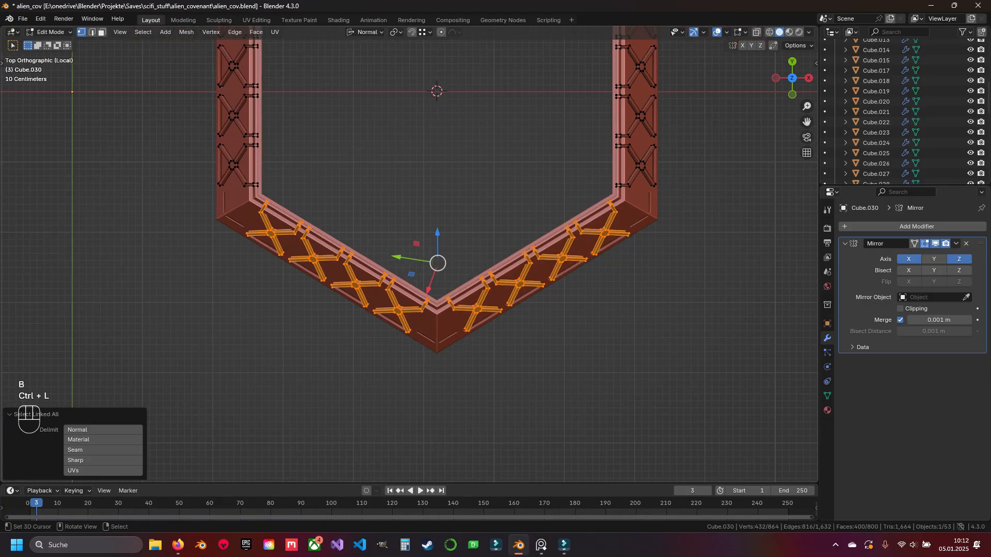
- With Global orientation and the 3D Cursor as pivot, duplicate the selected braces in place and rotate the copy 180° onto the opposite panels
left_click(366, 32)
left_click(395, 32)
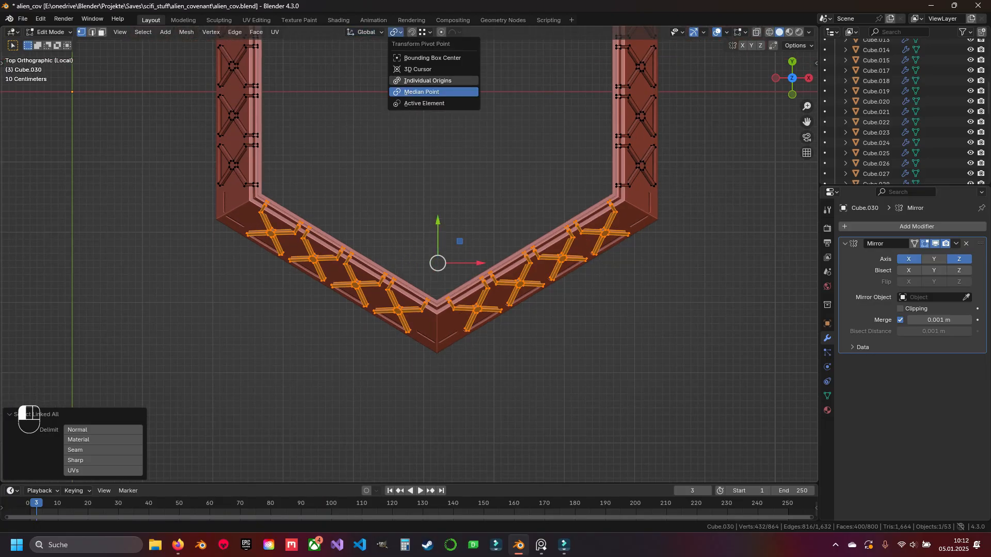
middle_click_drag(408, 125, 439, 268, "shift")
key("shift+d")
key("Escape")
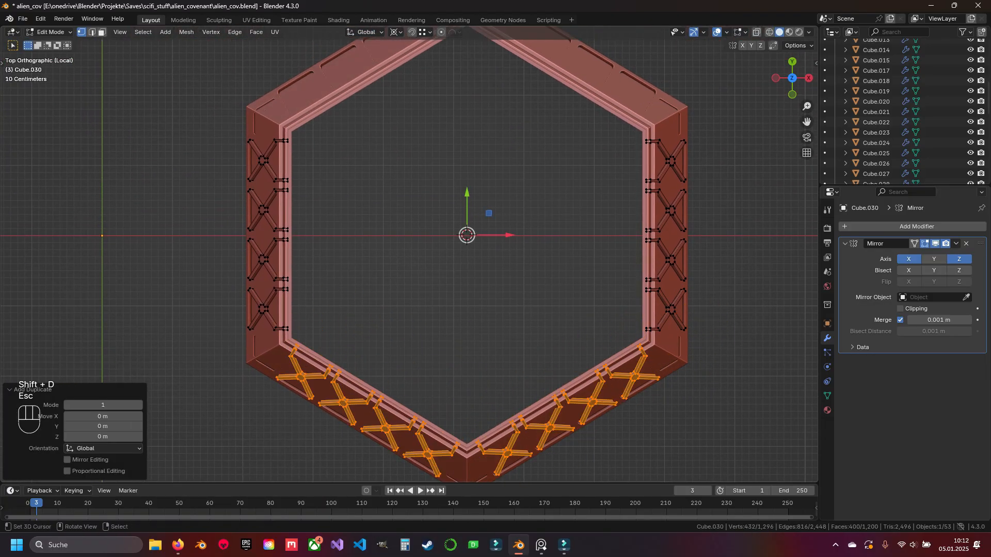
key("r")
key("KP_1")
key("KP_8")
key("KP_0")
key("Return")
- Examine how the rotated braces sit in the recesses of the two opposite panels
middle_click_drag(423, 154, 410, 299, "shift")
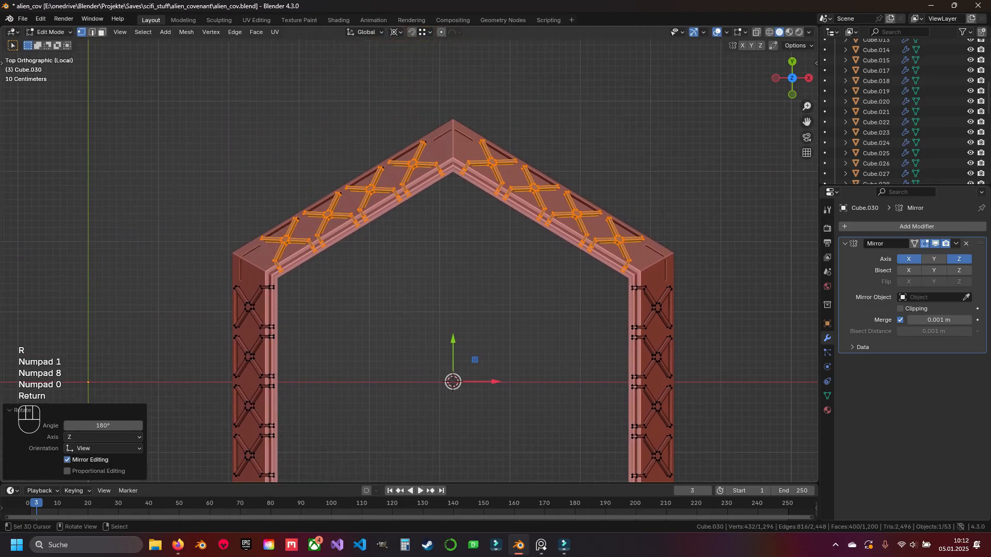
scroll(409, 254, "up", 5)
middle_click_drag(361, 206, 487, 268, "shift")
middle_click_drag(392, 258, 592, 184)
middle_click_drag(361, 232, 562, 238, "shift")
middle_click_drag(464, 233, 710, 181)
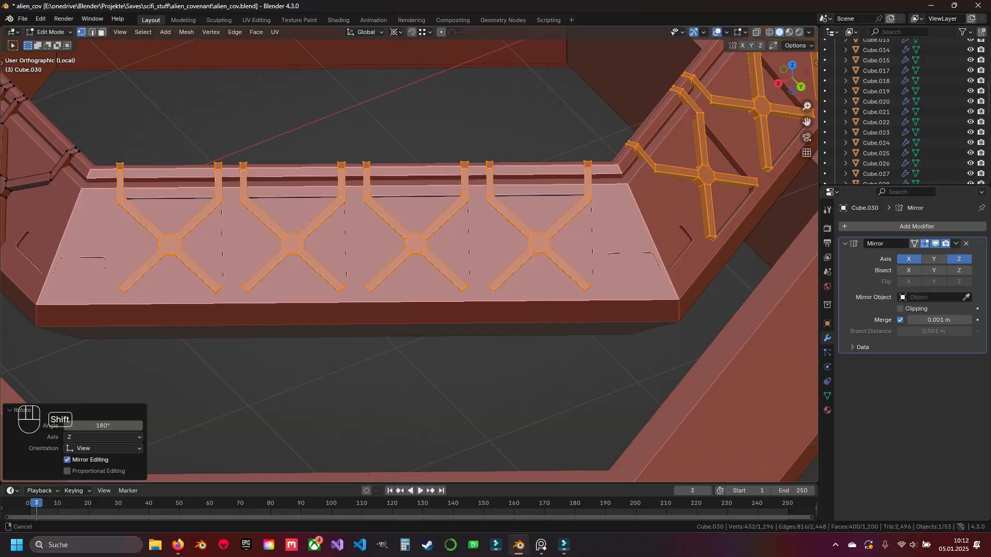
key("KP_7")
middle_click_drag(361, 206, 696, 255, "shift")
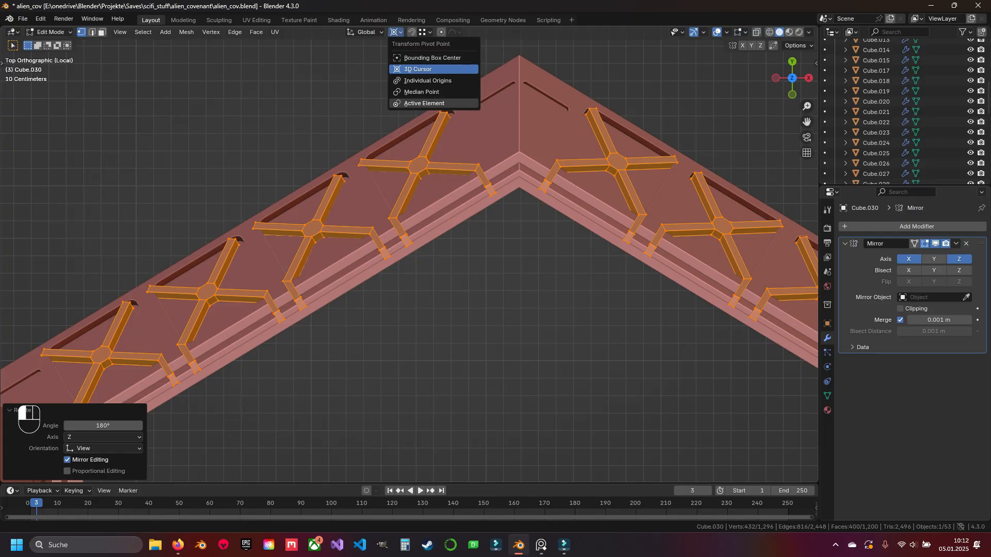
- Set the pivot point to Median Point and the orientation to Normal for fitting the duplicated braces
left_click(421, 91)
key("g")
middle_click_drag(465, 310, 594, 217)
left_click(365, 32)
left_click(358, 85)
- Try to shift the duplicated braces of both panels together along their normal axes, and undo the moves
key("g")
key("z")
key("ctrl+z")
middle_click_drag(438, 258, 367, 296)
key("g")
key("x")
left_click(409, 263)
key("g")
key("z")
key("Tab")
key("Tab")
middle_click_drag(387, 232, 449, 274)
left_click_drag(325, 195, 357, 159)
key("ctrl+z")
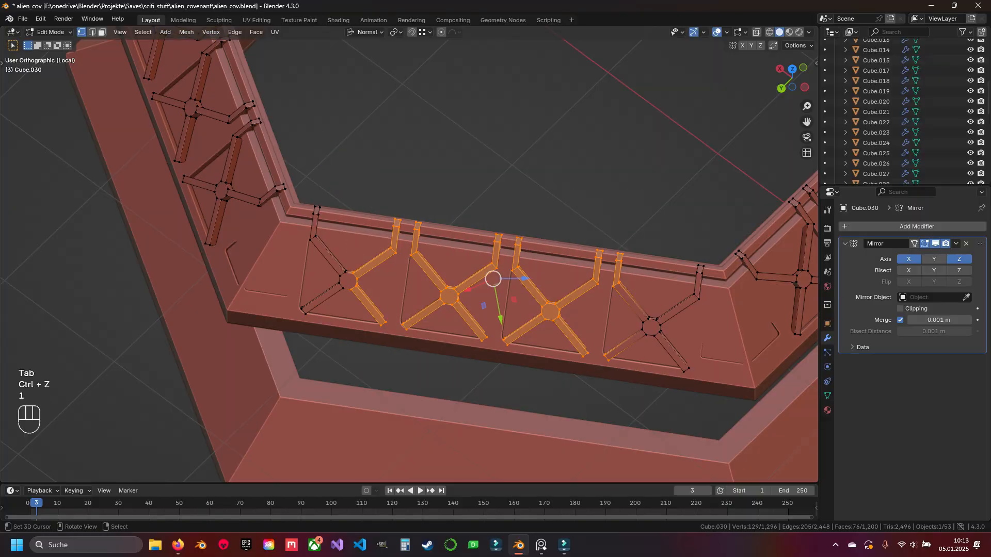
- Extend the selection to the complete linked braces on a single one of the opposite panels
key("ctrl+l")
scroll(409, 254, "down", 1)
middle_click_drag(439, 289, 370, 218, "shift")
scroll(409, 255, "up", 1)
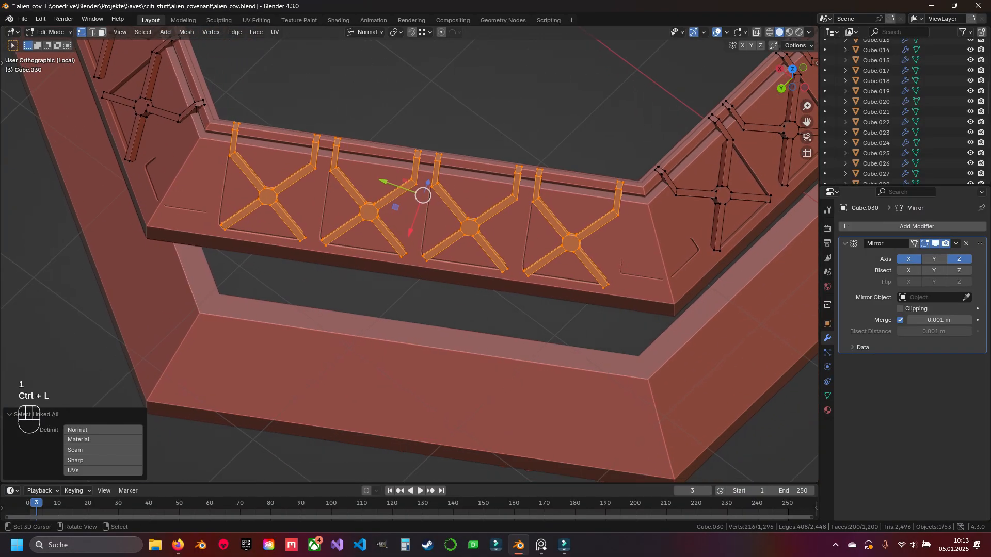
middle_click_drag(409, 254, 410, 334)
scroll(417, 258, "up", 5)
scroll(461, 318, "down", 2)
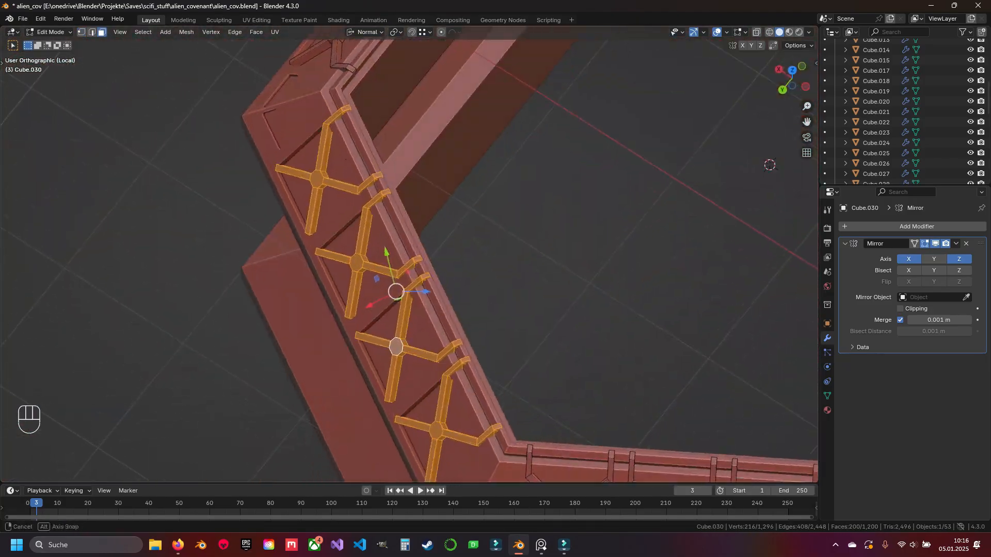
- Rotate the selected panel's braces about -0.73° around their normal X axis
key("r")
key("x")
key("x")
key("Return")
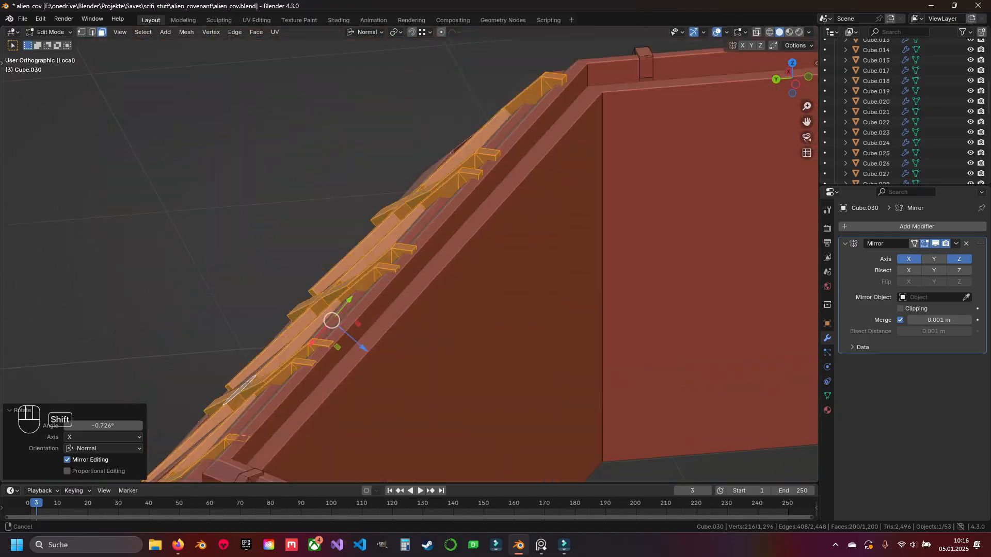
- Check the braces' alignment in wireframe from the side and rotate them about -0.21° around their normal Z axis
key("KP_1")
key("z")
key("KP_1")
key("KP_2")
key("KP_1")
key("KP_3")
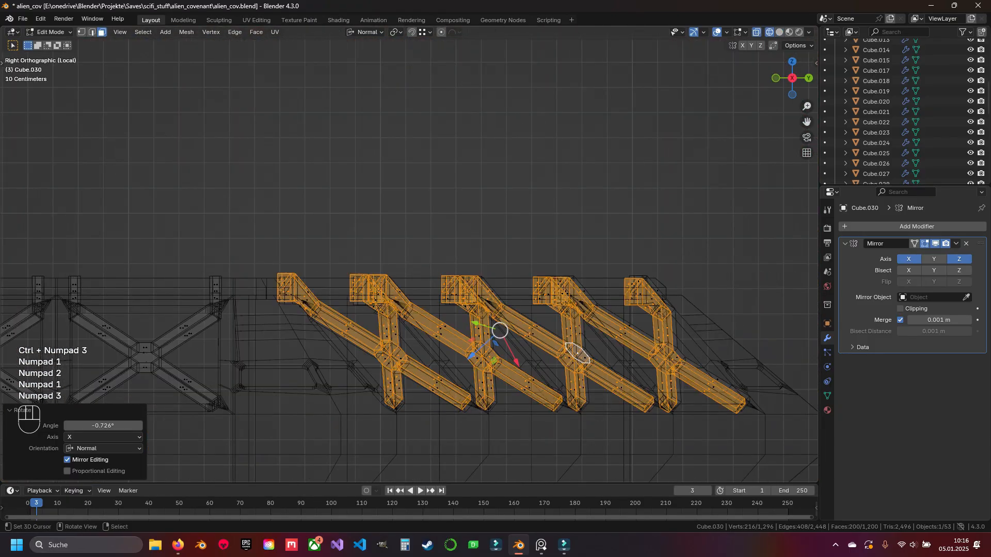
middle_click_drag(438, 247, 439, 261)
scroll(415, 144, "up", 3)
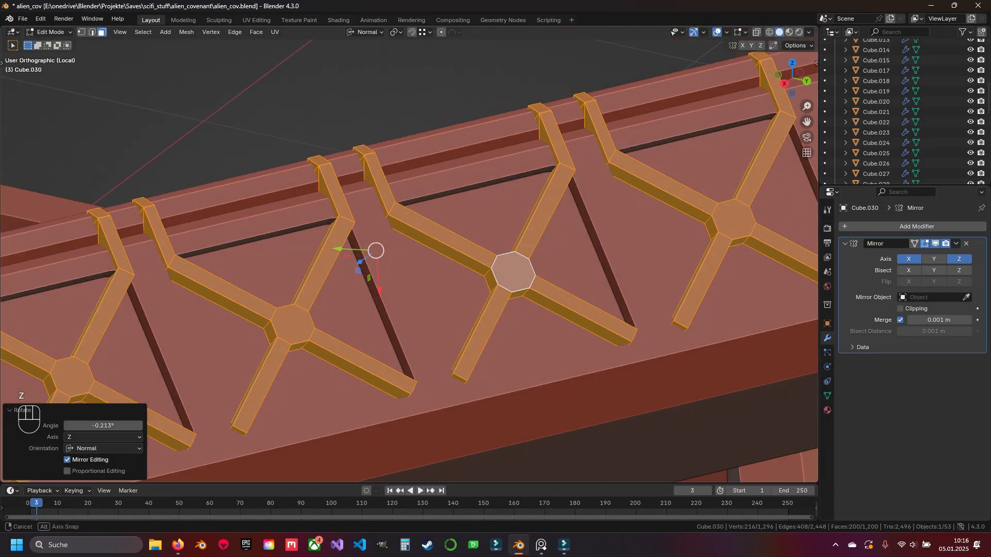
- Return to Object Mode, leave local view to show the whole structure, and save the file
mouse_move(371, 253)
middle_mouse_down()
mouse_move(531, 245)
mouse_move(542, 238)
mouse_move(488, 238)
mouse_move(473, 176)
mouse_move(539, 174)
middle_mouse_up()
scroll(431, 250, "up", 3)
key("a")
scroll(542, 238, "down", 5)
key("KP_Divide")
scroll(513, 242, "down", 7)
key("ctrl+s")
scroll(488, 238, "up", 7)
scroll(473, 176, "down", 2)
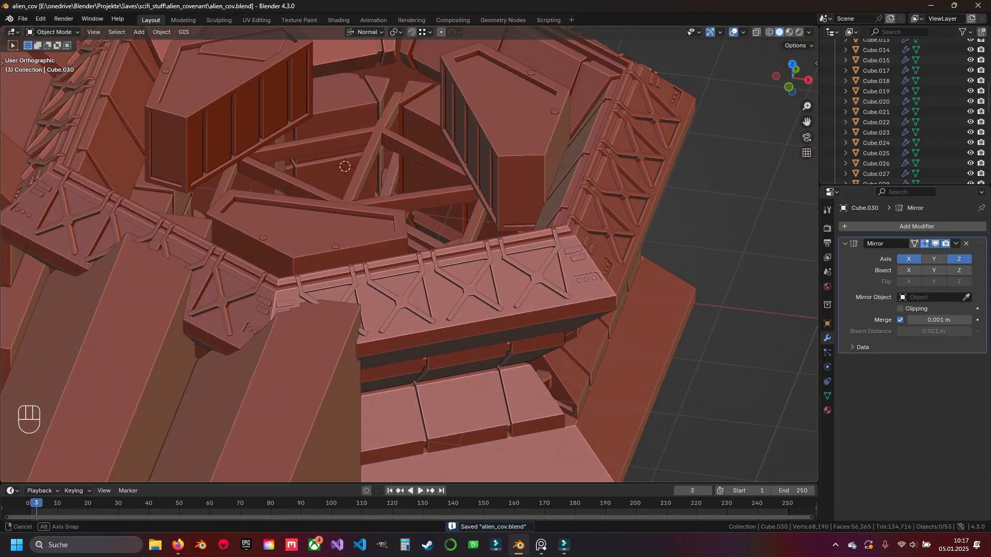